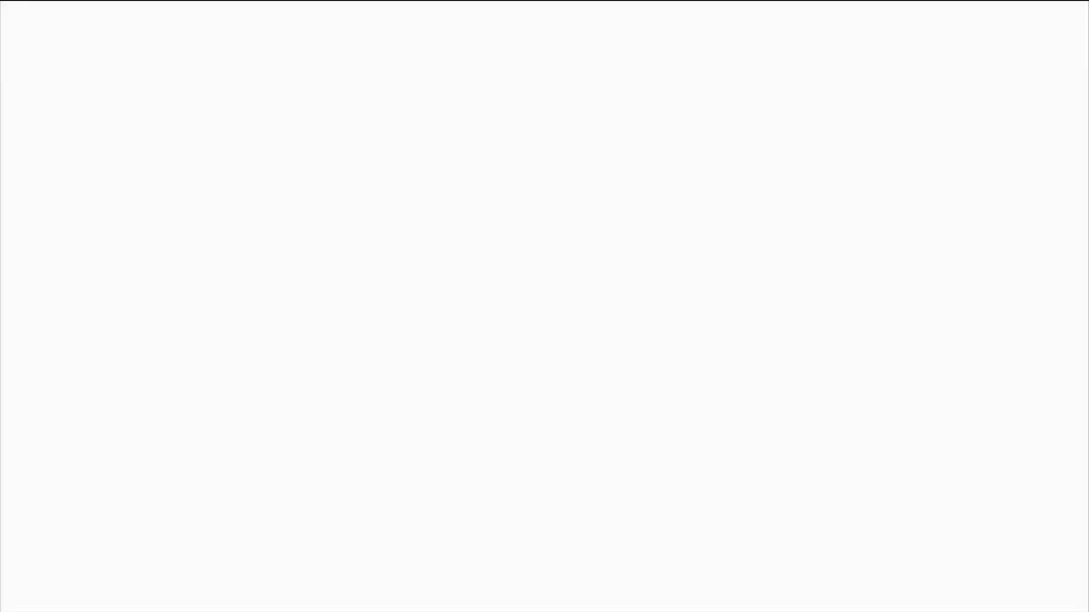
Play the finished Sequence 01.mp4 bouncing-ball video in KMPlayer, then replay it from the start.
left_click(548, 598)
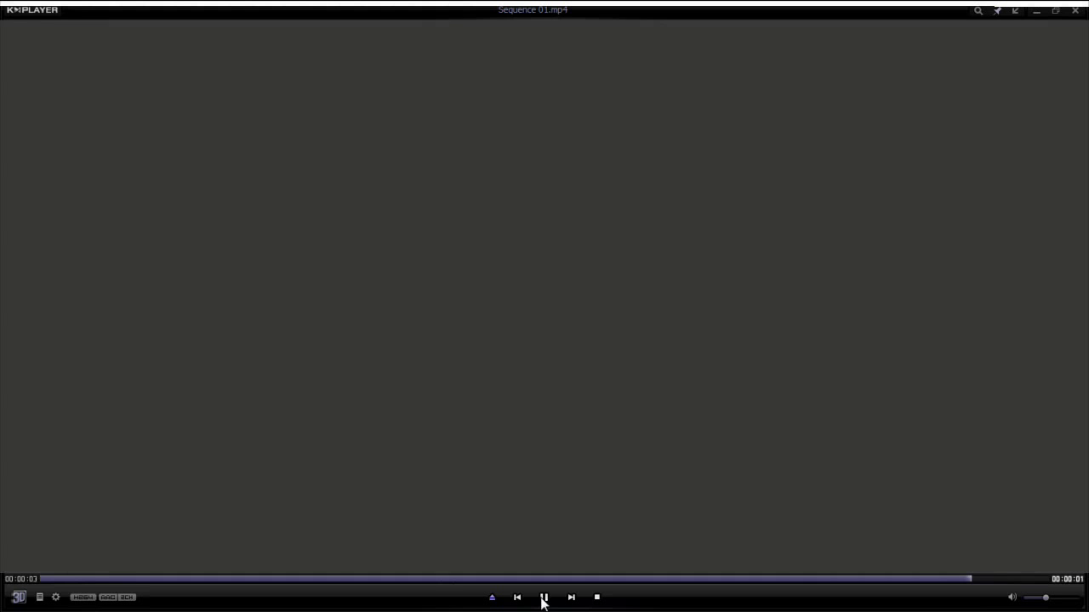
left_click(544, 598)
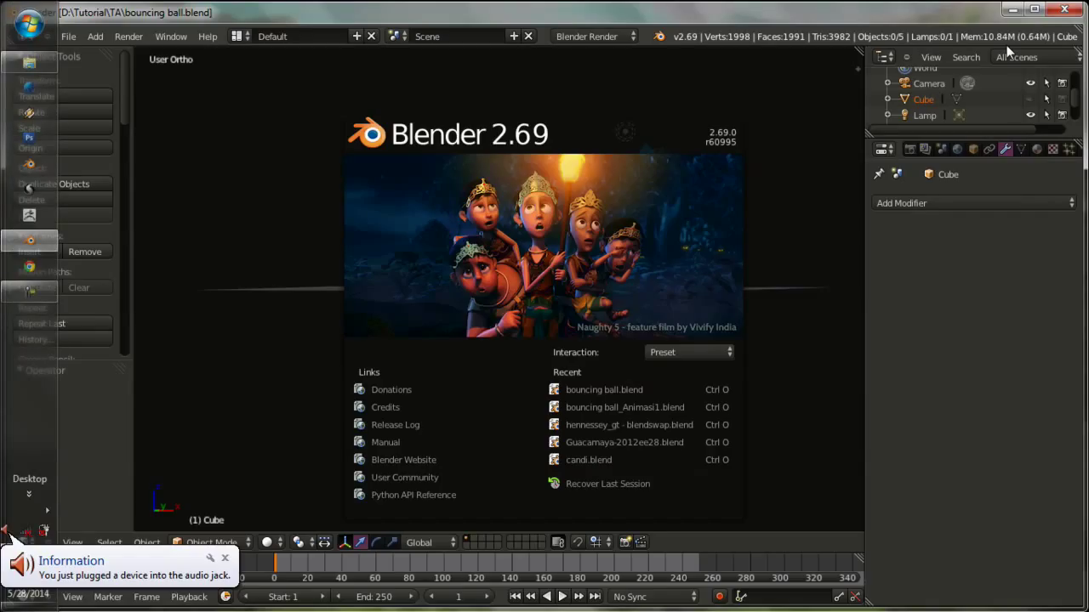
Open bouncing ball.blend from the splash screen's Recent list and orbit and zoom toward the striped sphere.
left_click(576, 388)
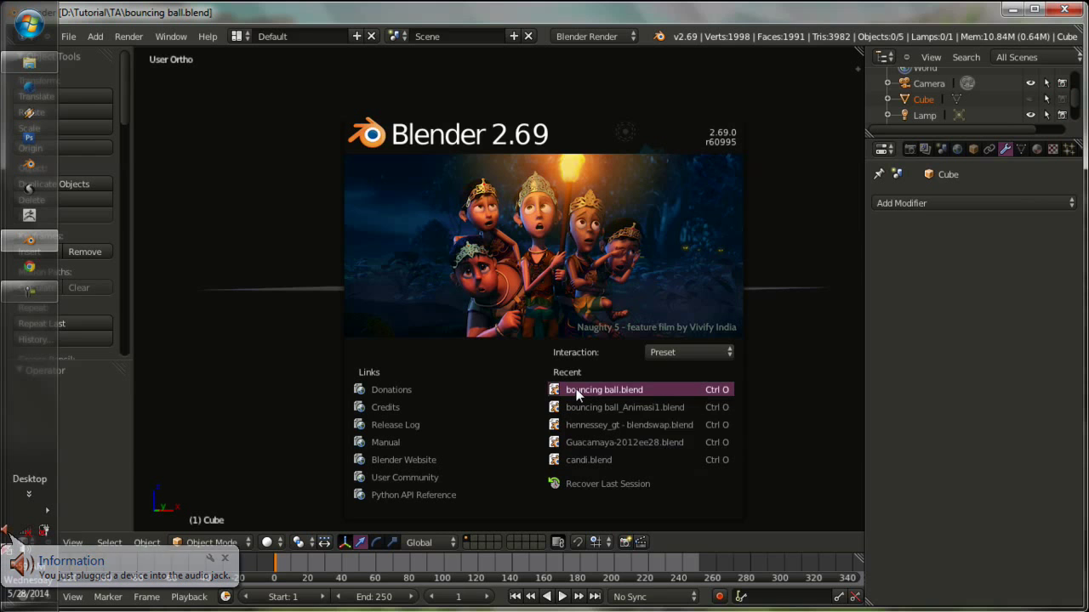
mouse_move(533, 262)
middle_mouse_down()
mouse_move(704, 293)
mouse_move(649, 303)
middle_mouse_up()
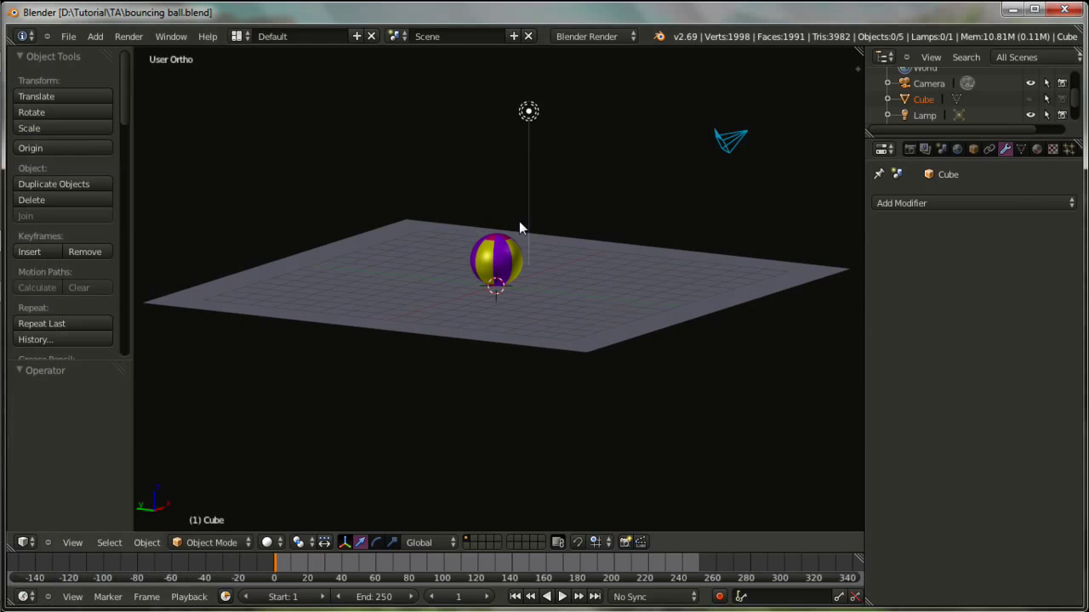
scroll(518, 291, "up", 2)
scroll(519, 291, "up", 2)
middle_click_drag(550, 292, 494, 223)
Select the striped sphere and view it from the front, recentred in the viewport.
right_click(494, 223)
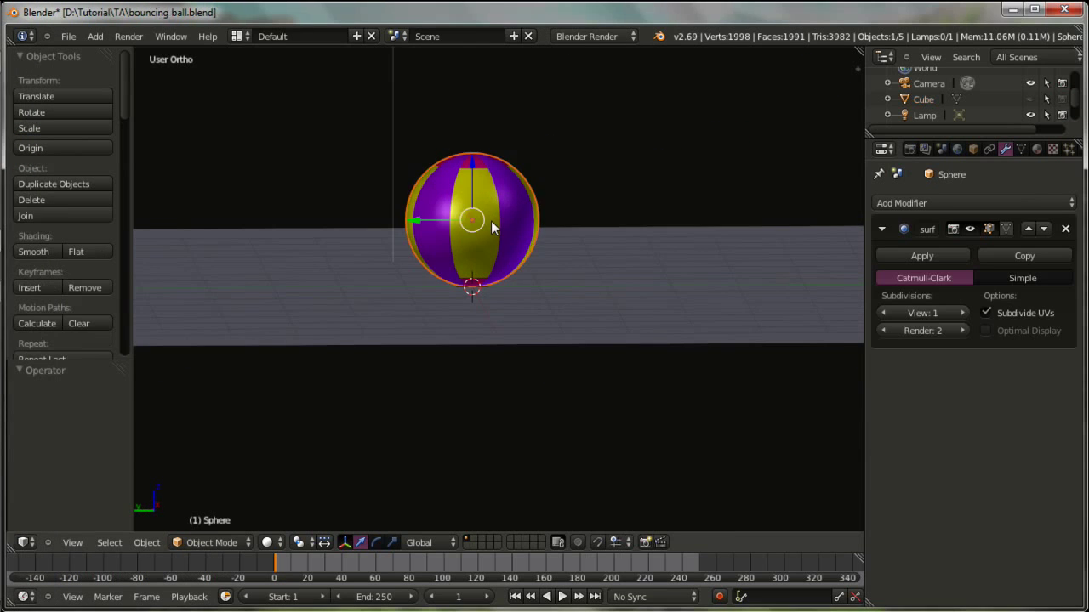
key("KP_1")
mouse_move(540, 289)
middle_mouse_down("shift")
mouse_move(554, 357)
mouse_move(577, 339)
middle_mouse_up("shift")
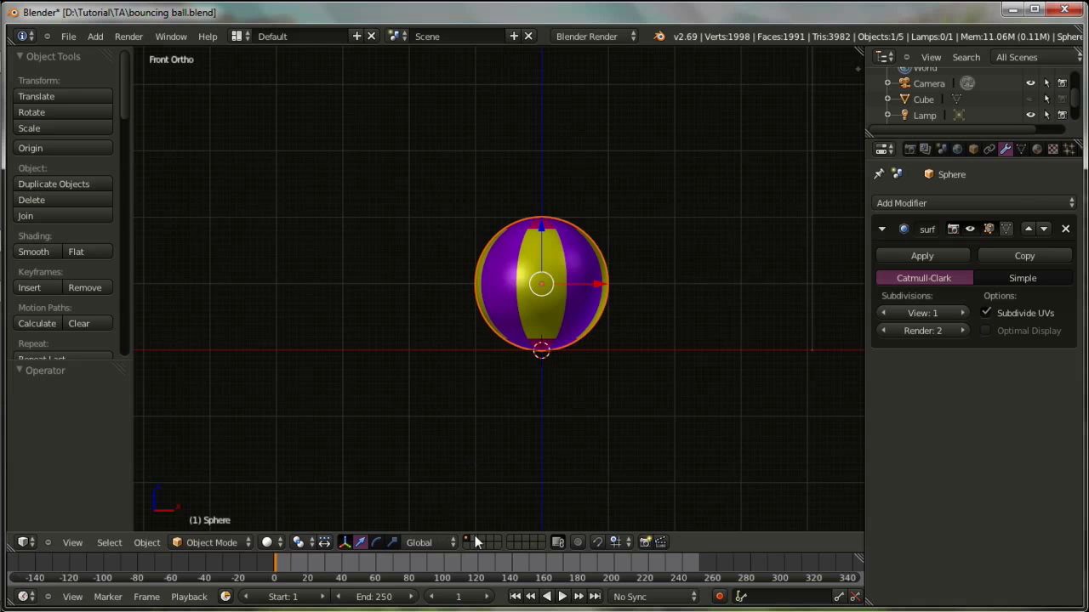
Make the timeline area taller and zoom into its frame range.
left_click_drag(491, 551, 506, 449)
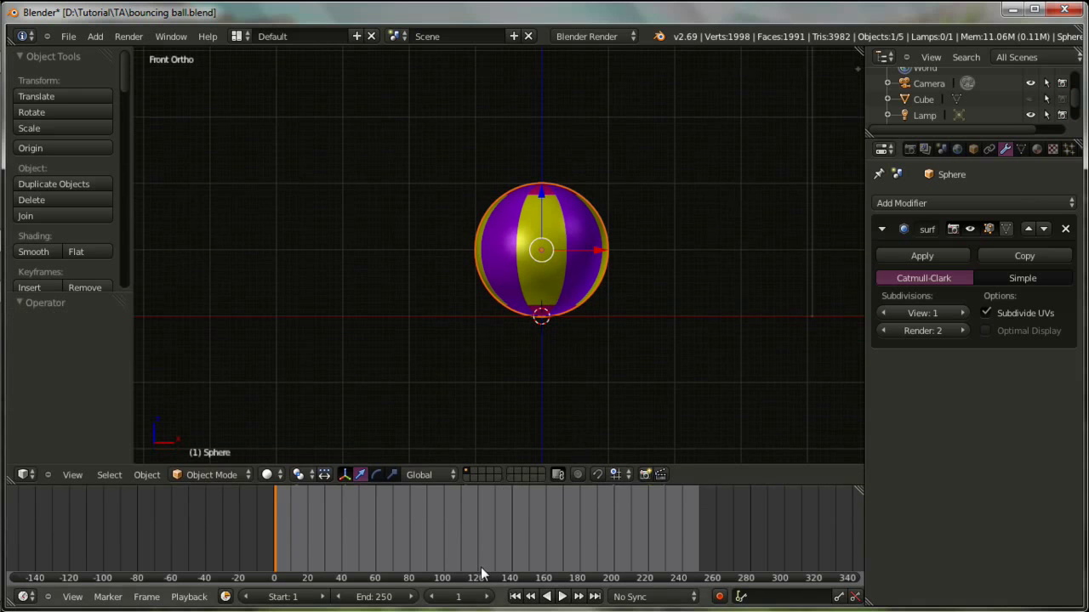
scroll(474, 568, "up", 2)
scroll(473, 567, "up", 2)
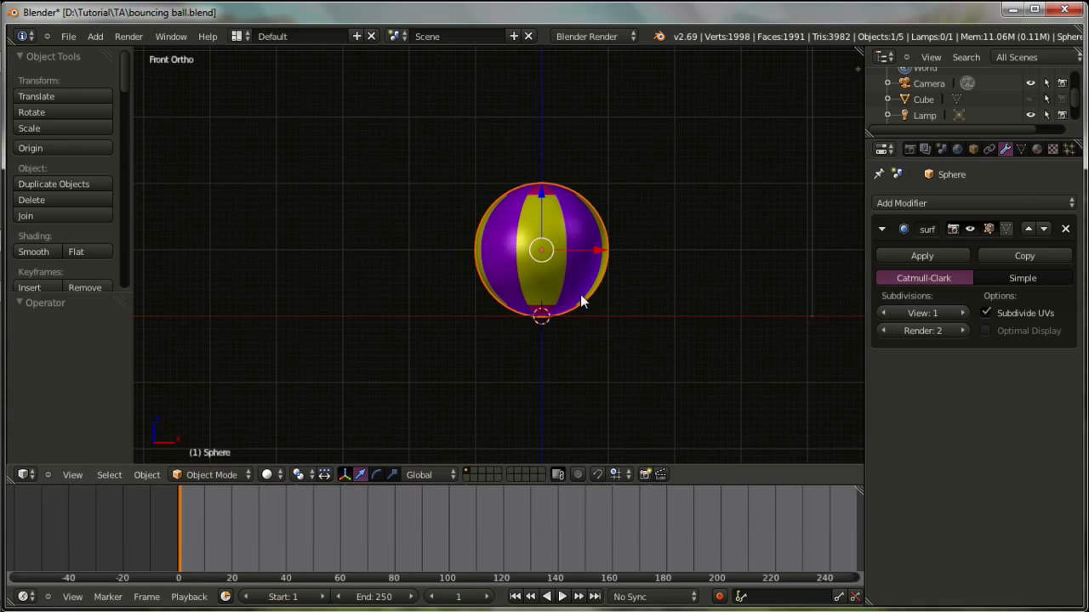
Return to the straight front orthographic view through the View menu.
middle_click_drag(582, 307, 601, 308)
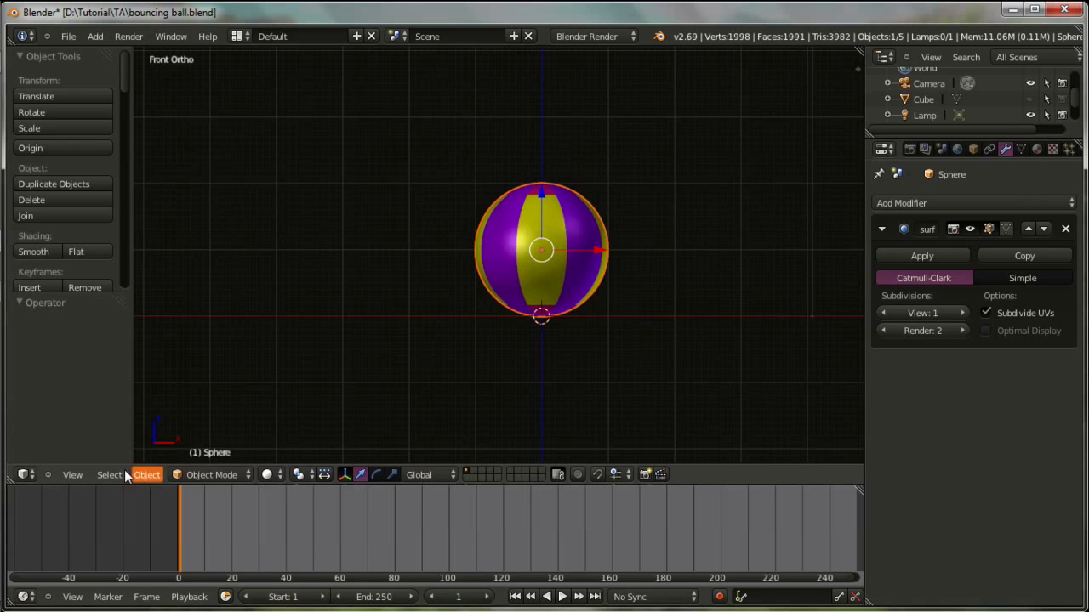
left_click(72, 474)
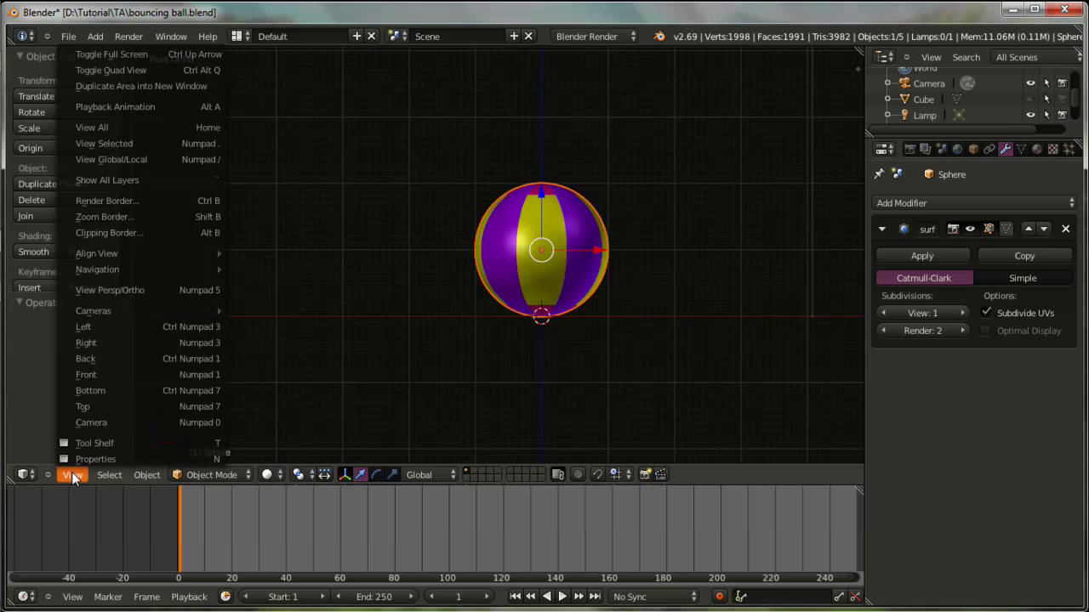
left_click(116, 374)
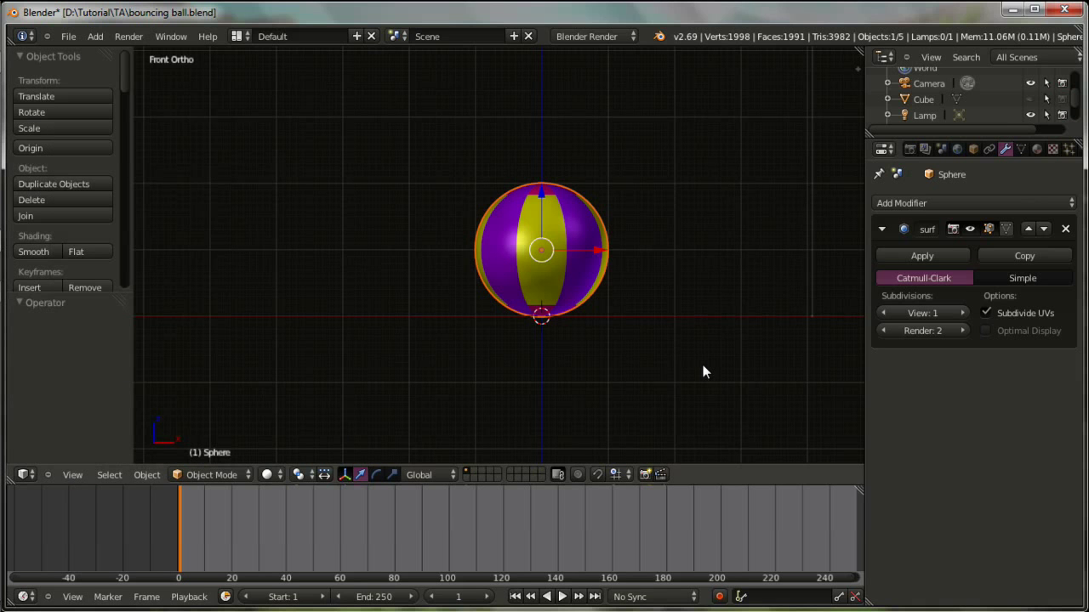
key("i")
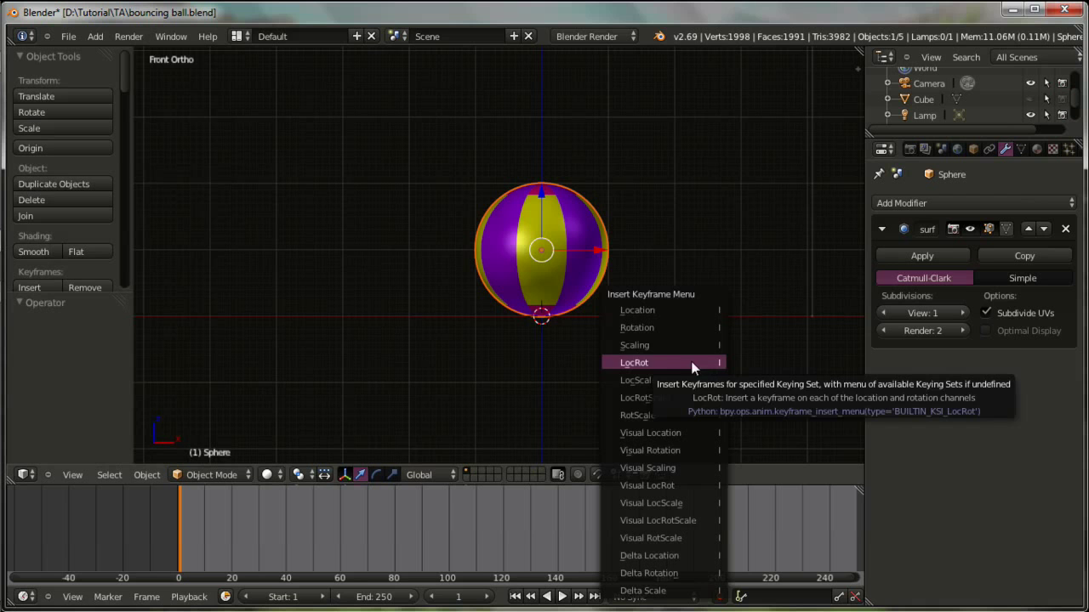
Insert a Location keyframe for the sphere at frame 1.
left_click(636, 312)
scroll(495, 293, "down", 3)
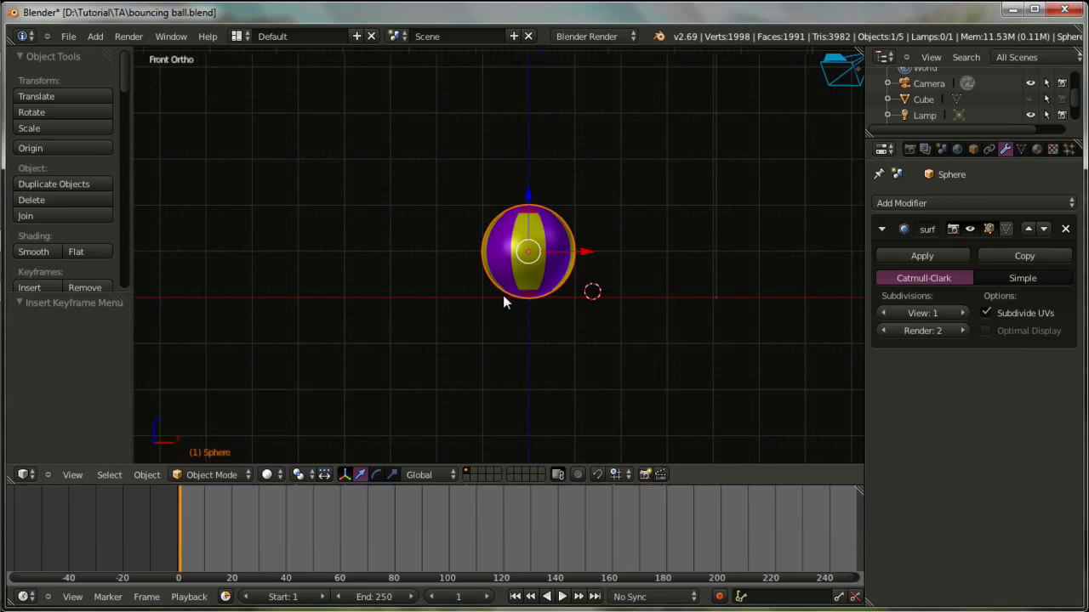
scroll(502, 295, "down", 3)
middle_click_drag(540, 294, 536, 323, "shift")
Lift the sphere straight up along Z to about 2.797 above the plane.
left_click_drag(508, 223, 519, 174)
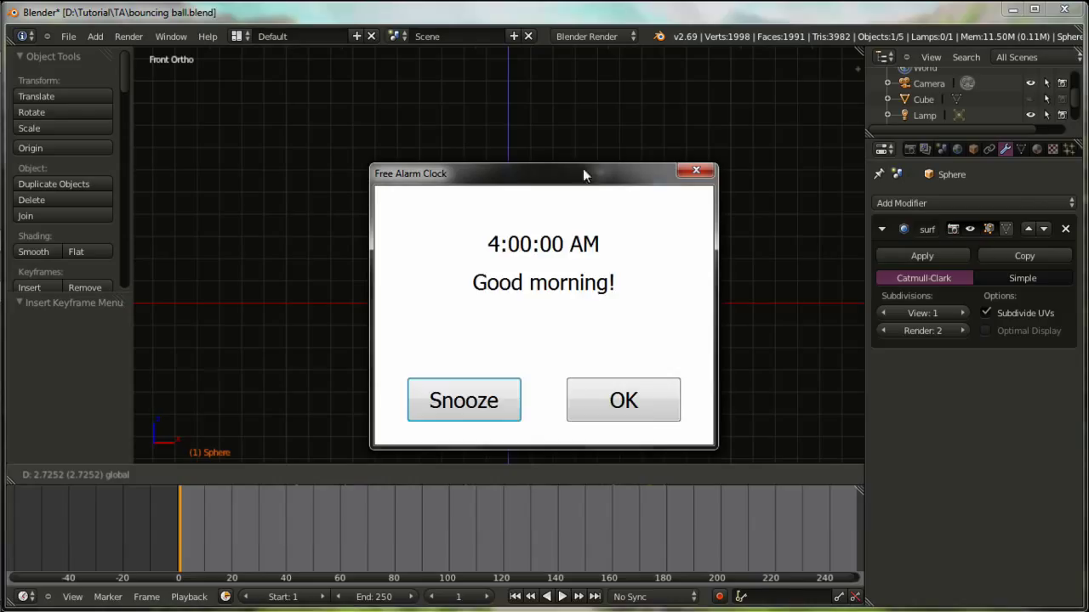
left_click(644, 410)
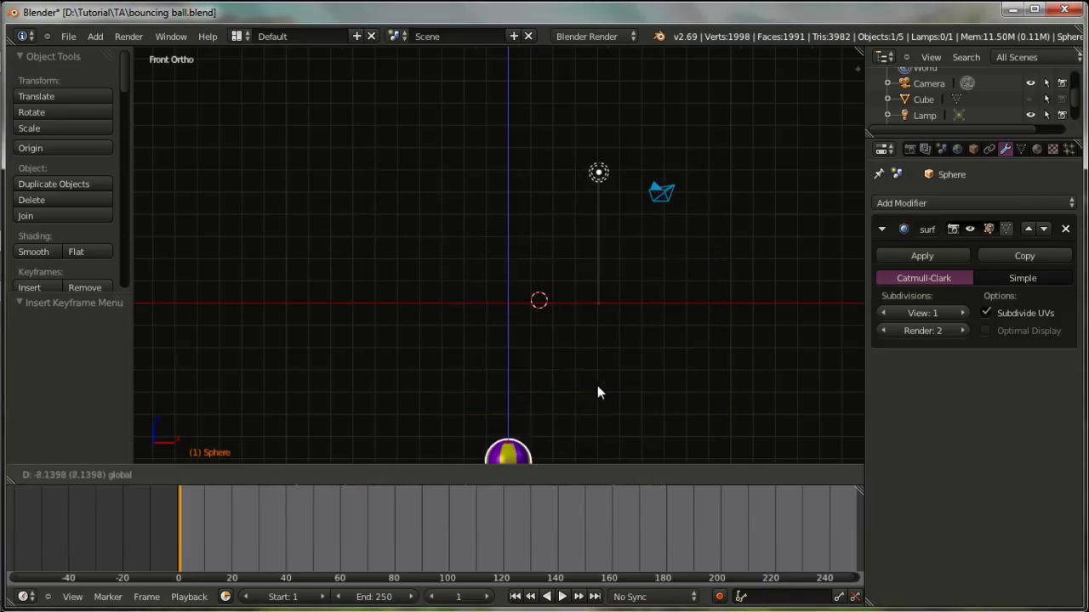
mouse_move(520, 217)
left_mouse_down()
mouse_move(516, 151)
mouse_move(516, 169)
left_mouse_up()
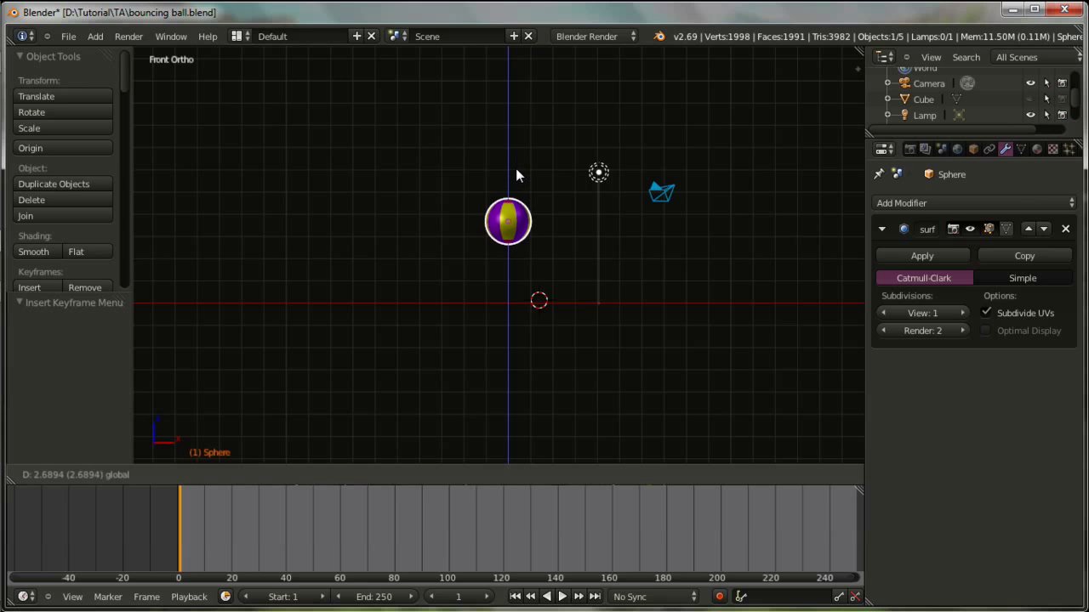
left_click(515, 166)
mouse_move(516, 166)
middle_mouse_down()
mouse_move(576, 311)
mouse_move(641, 324)
mouse_move(698, 292)
mouse_move(680, 303)
mouse_move(501, 307)
mouse_move(498, 288)
mouse_move(590, 316)
middle_mouse_up()
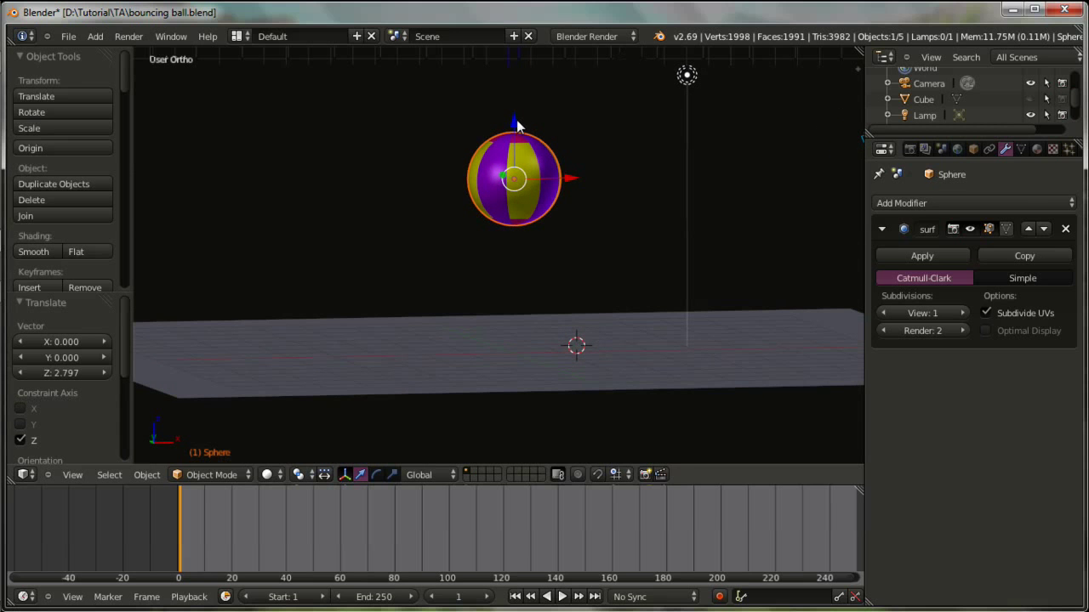
Go to frame 14 in the timeline's current-frame field.
left_click_drag(516, 125, 517, 115)
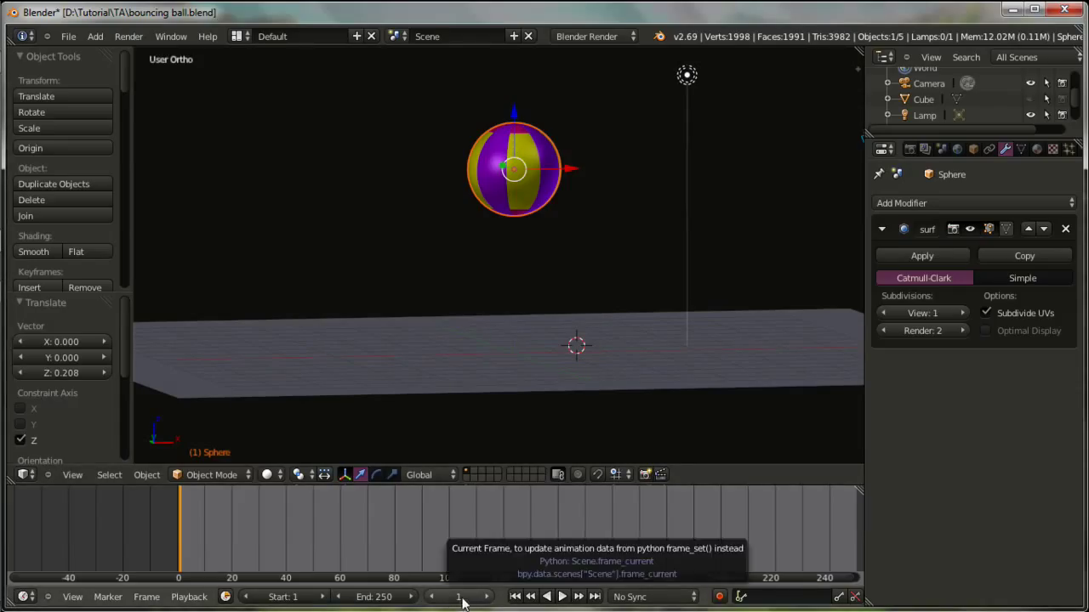
left_click(461, 597)
type("14")
key("Return")
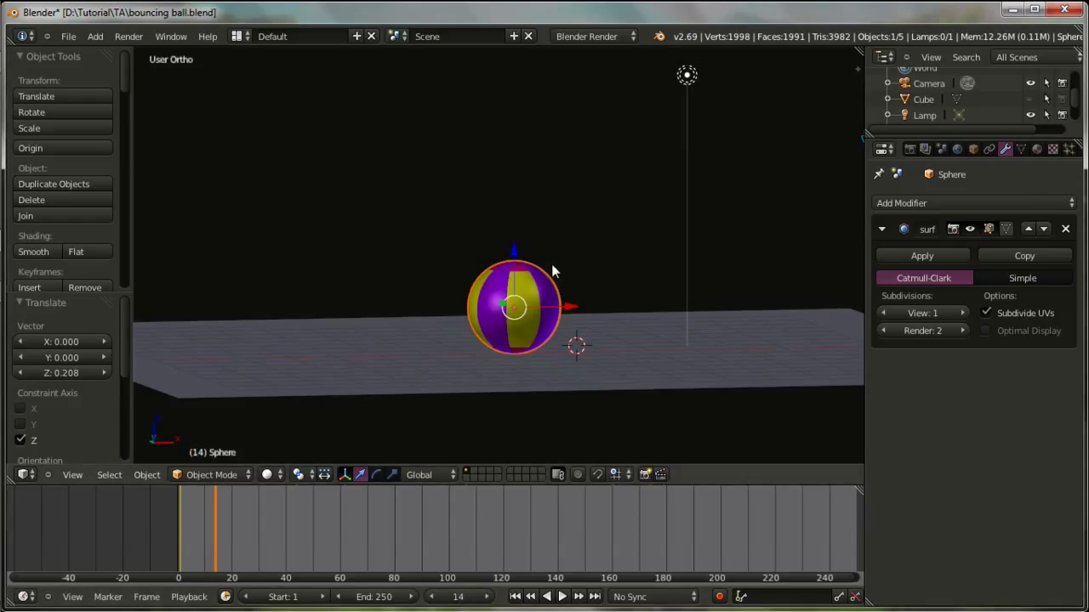
Raise the sphere along Z high above the plane, then lower it slightly by -0.191.
key("KP_1")
key("g")
key("z")
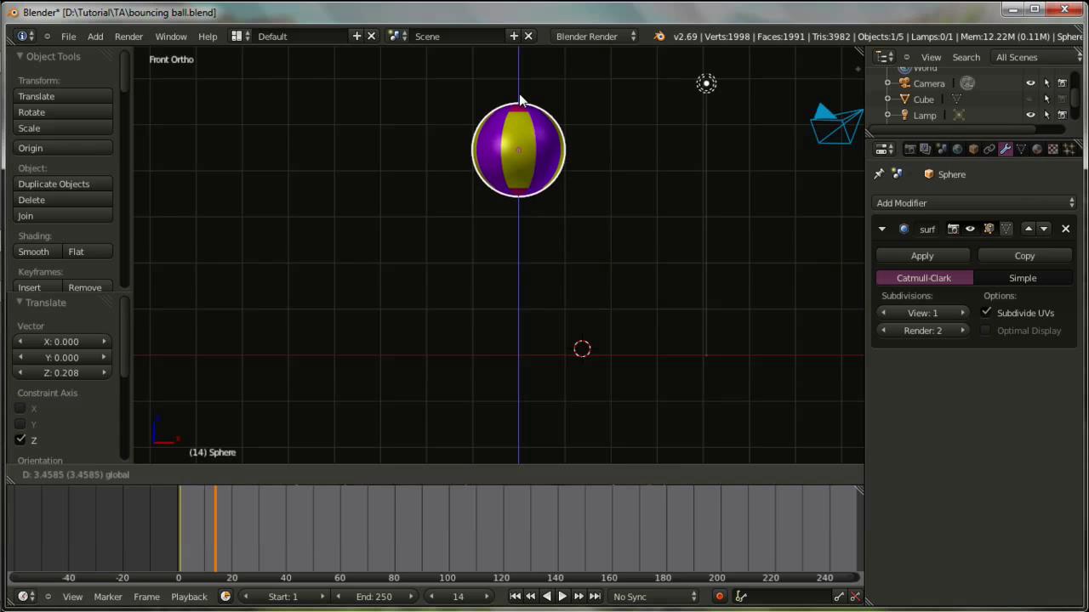
left_click(520, 102)
mouse_move(520, 102)
middle_mouse_down()
mouse_move(521, 249)
mouse_move(556, 262)
mouse_move(537, 236)
middle_mouse_up()
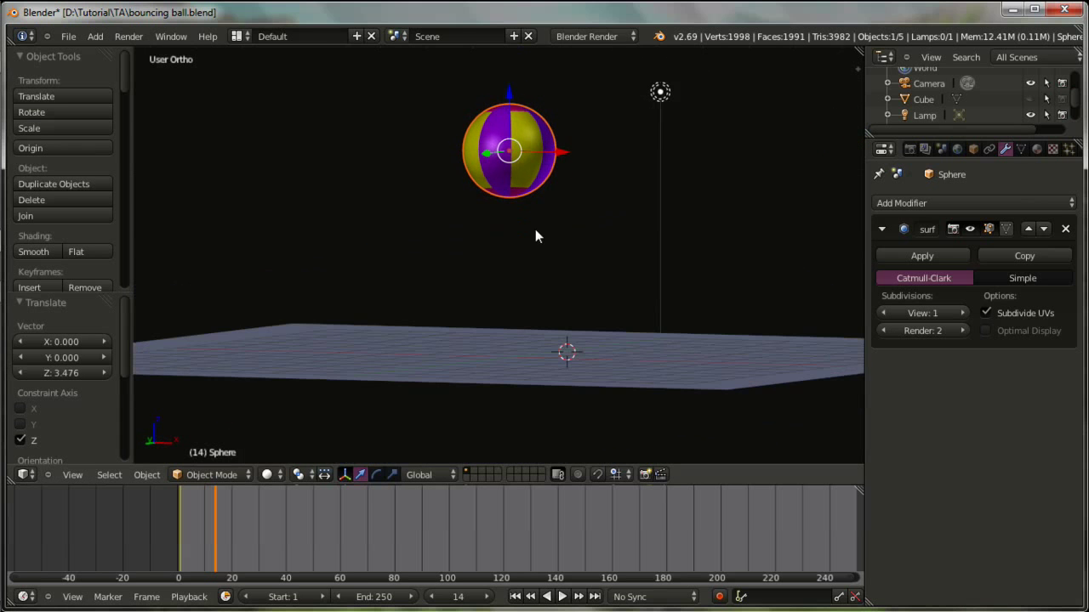
left_click_drag(511, 100, 512, 107)
middle_click_drag(535, 242, 528, 246)
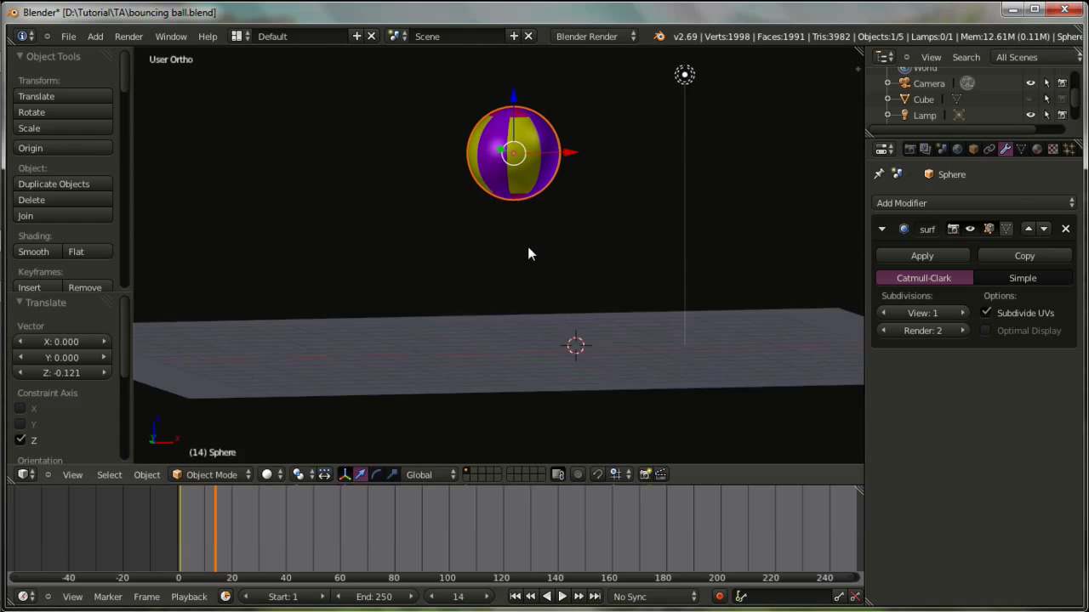
left_click_drag(514, 99, 516, 108)
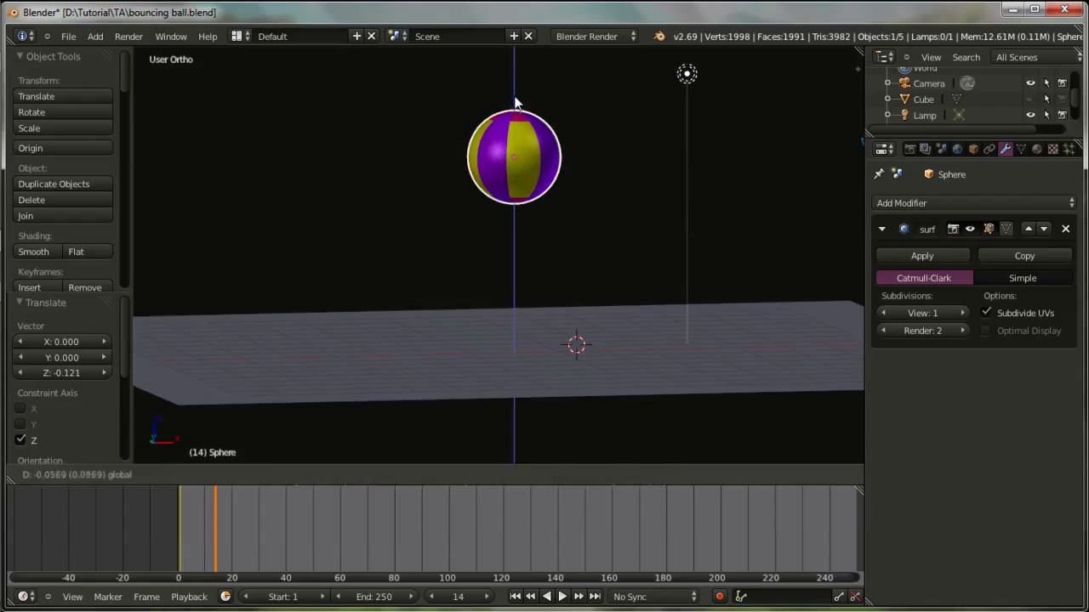
Insert a Location keyframe for the sphere at frame 14.
key("i")
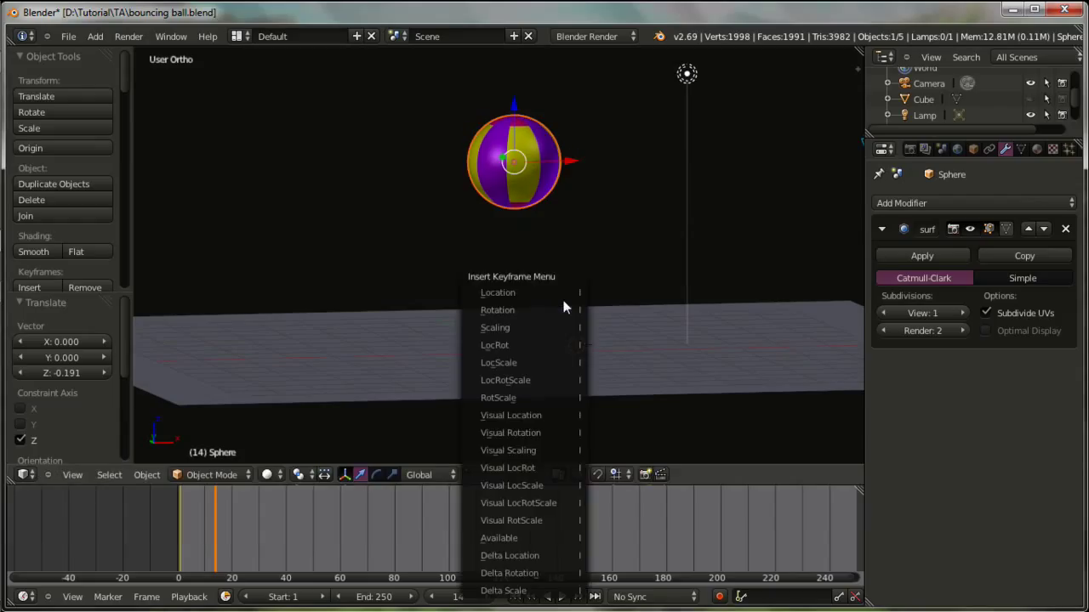
left_click(521, 292)
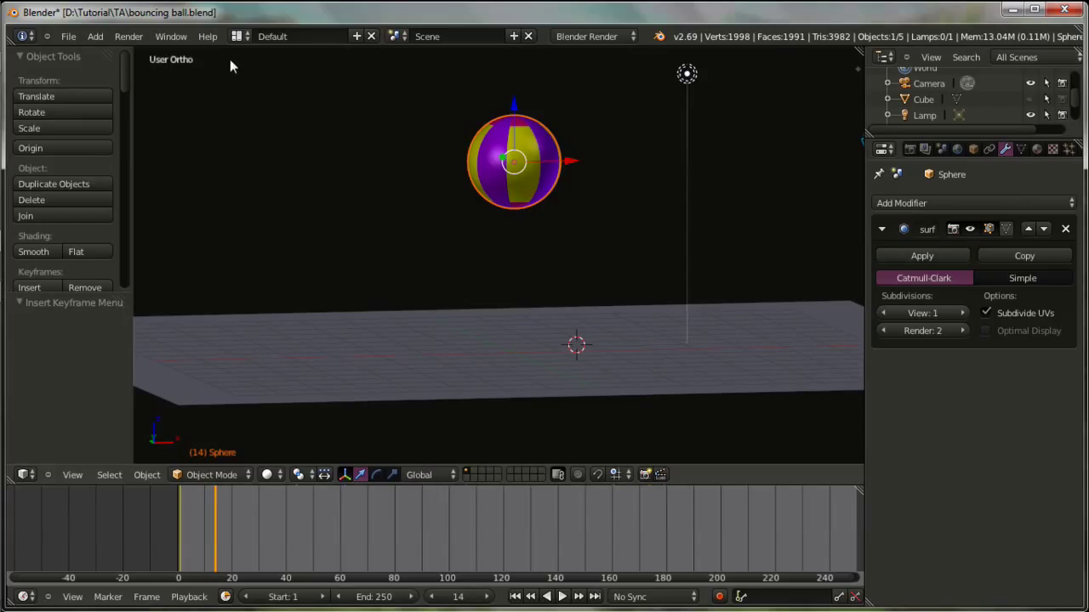
left_click(238, 36)
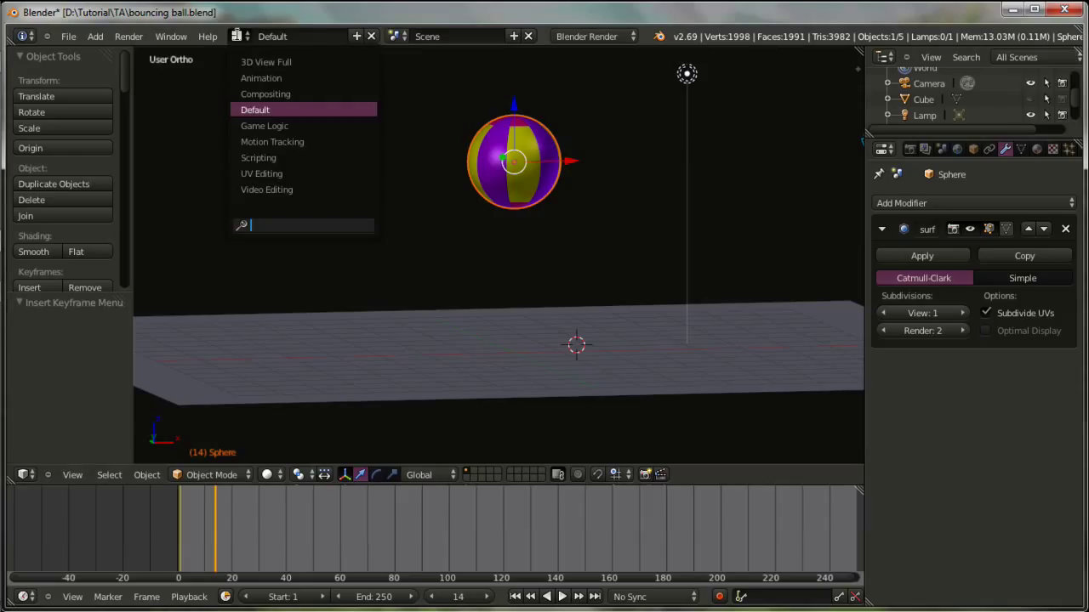
Switch to the Animation screen layout, keeping the editor as the Dope Sheet.
left_click(258, 77)
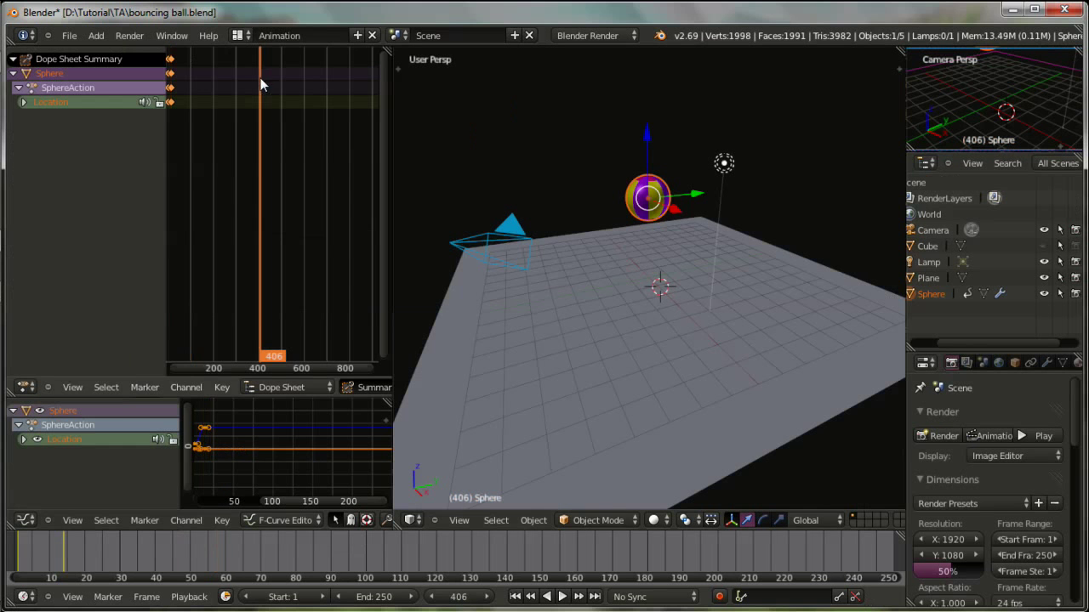
scroll(255, 263, "up", 5)
scroll(282, 267, "up", 2)
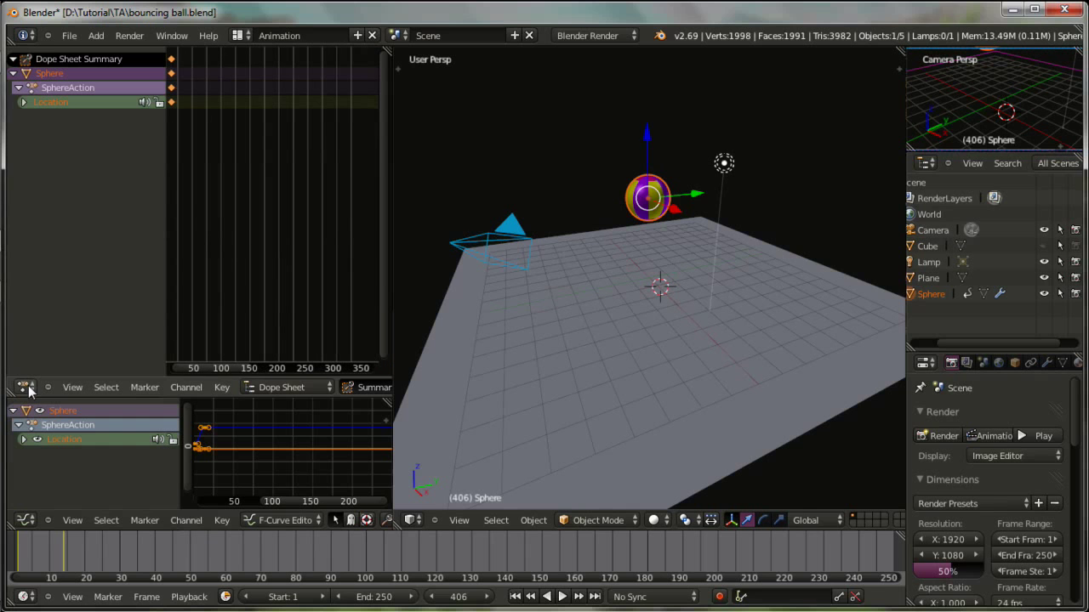
left_click(25, 387)
left_click(46, 314)
left_click(311, 262)
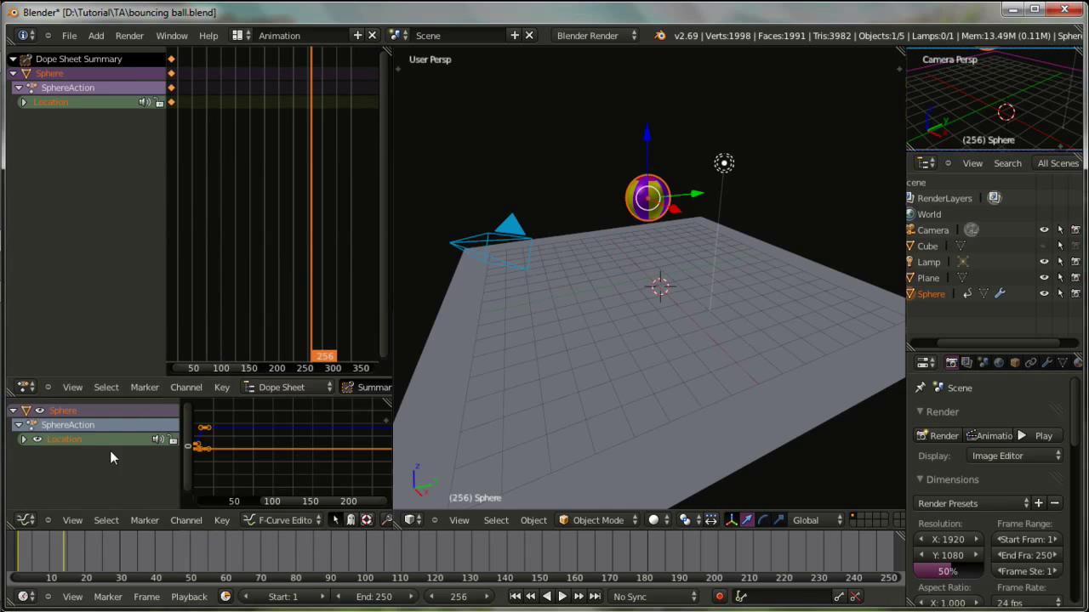
Scrub the animation back to frame 0 so the ball returns to its start.
left_click(23, 521)
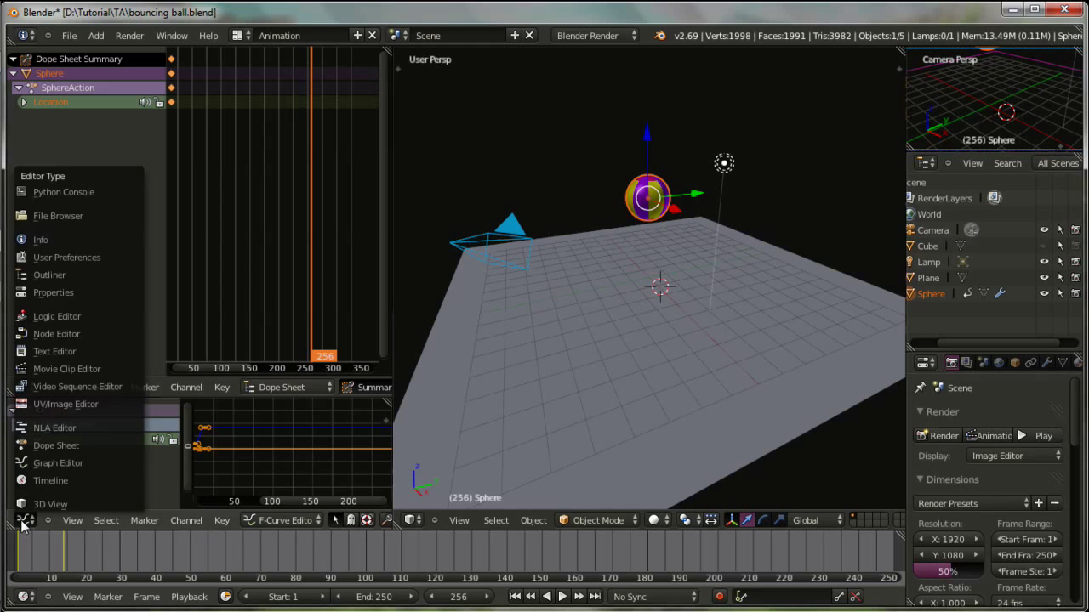
left_click(244, 275)
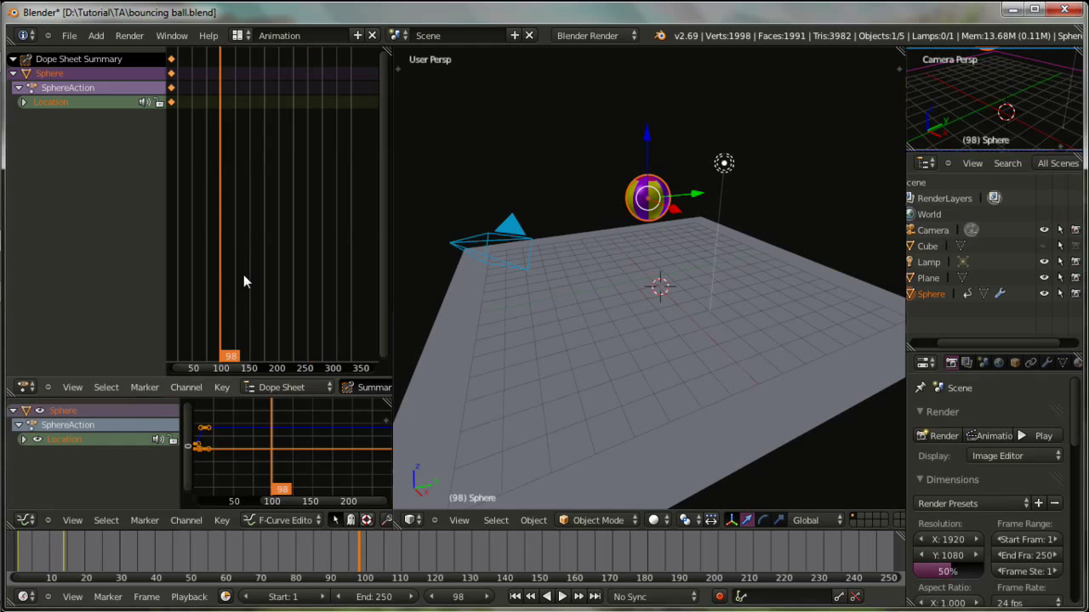
left_click_drag(207, 275, 175, 275)
middle_click_drag(180, 275, 251, 273)
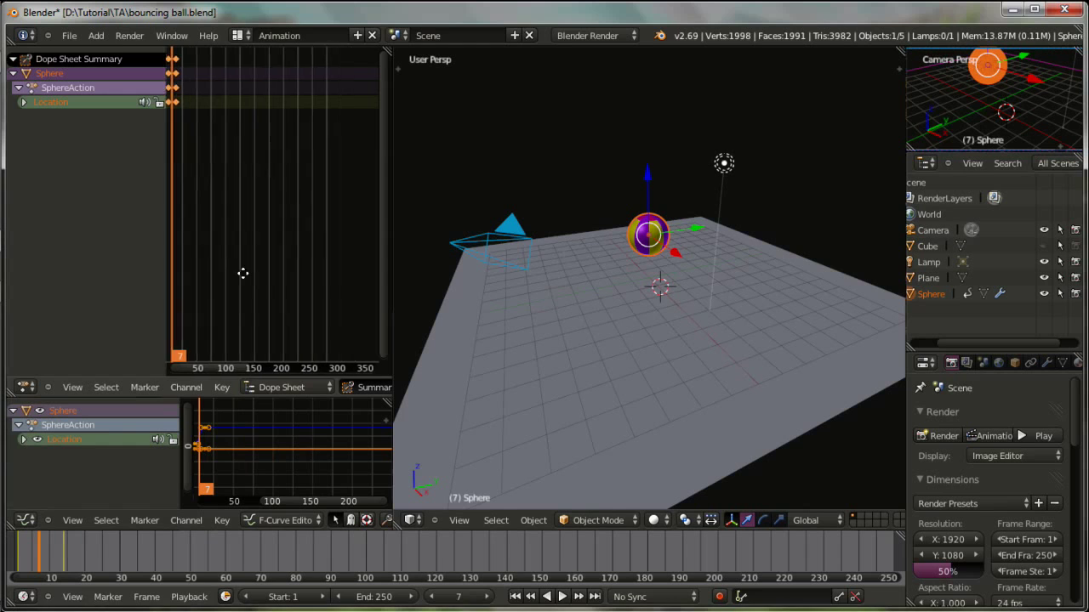
left_click_drag(210, 261, 207, 260)
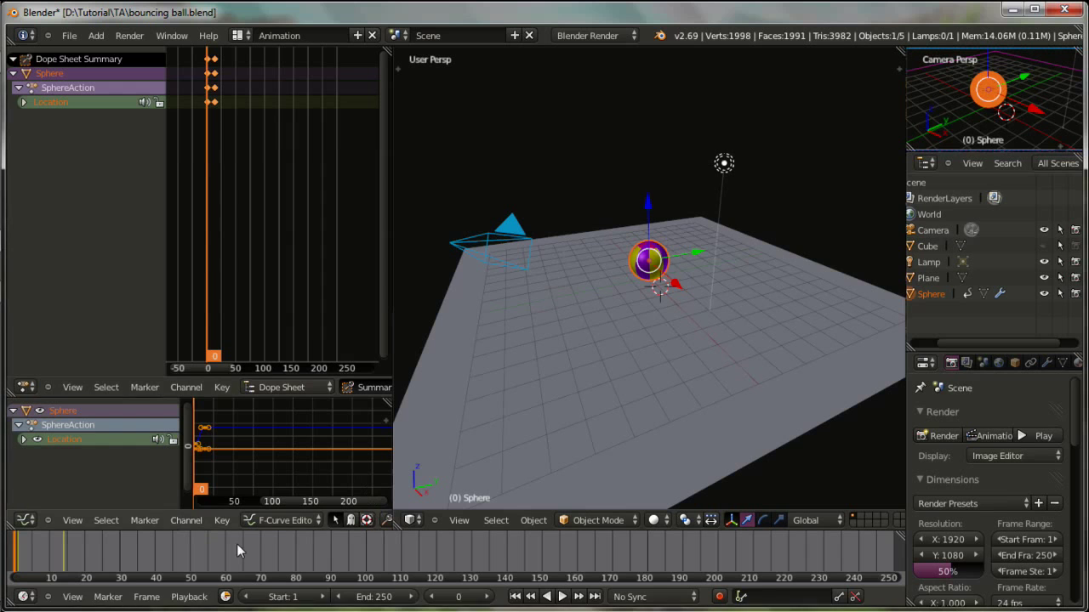
scroll(117, 553, "left", 3, "ctrl")
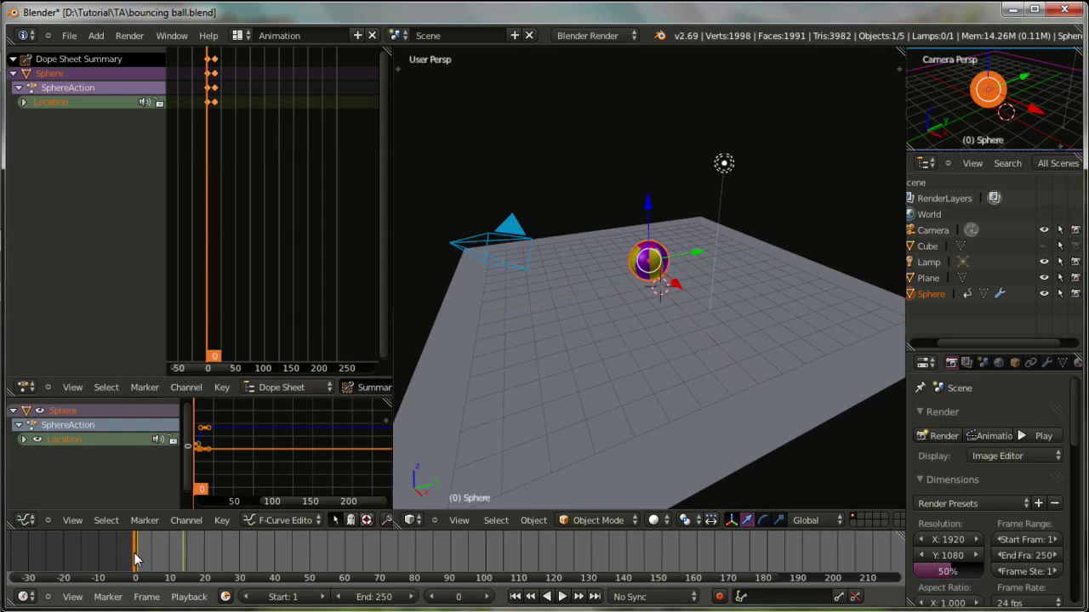
Set the current frame to 1 and enlarge the animation curve area.
left_click(137, 561)
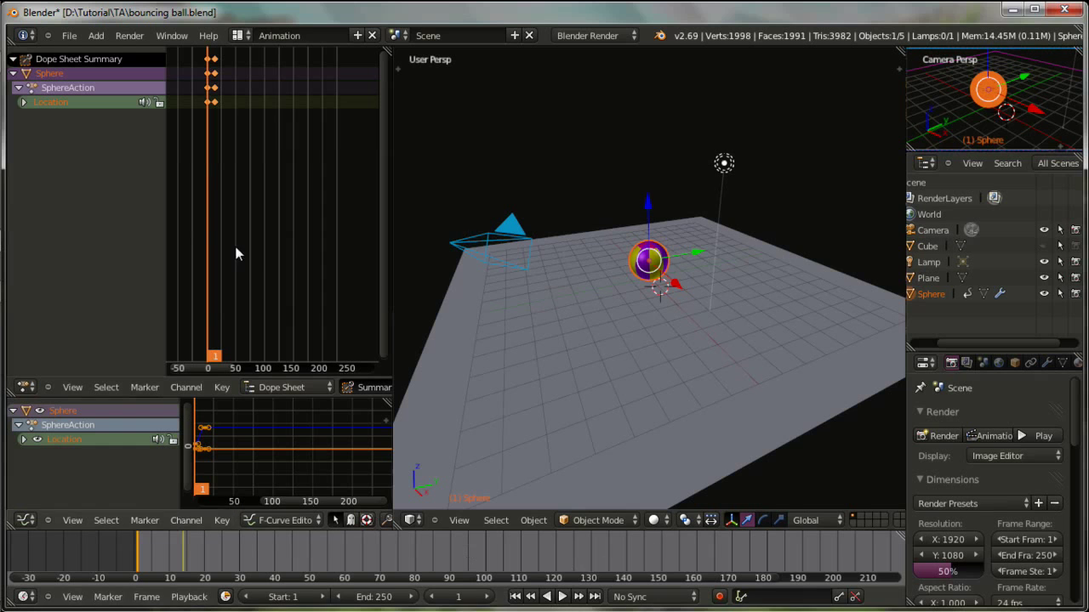
scroll(257, 458, "up", 3)
scroll(256, 460, "left", 5, "ctrl")
left_click_drag(302, 380, 303, 141)
middle_click_drag(262, 324, 317, 357, "ctrl")
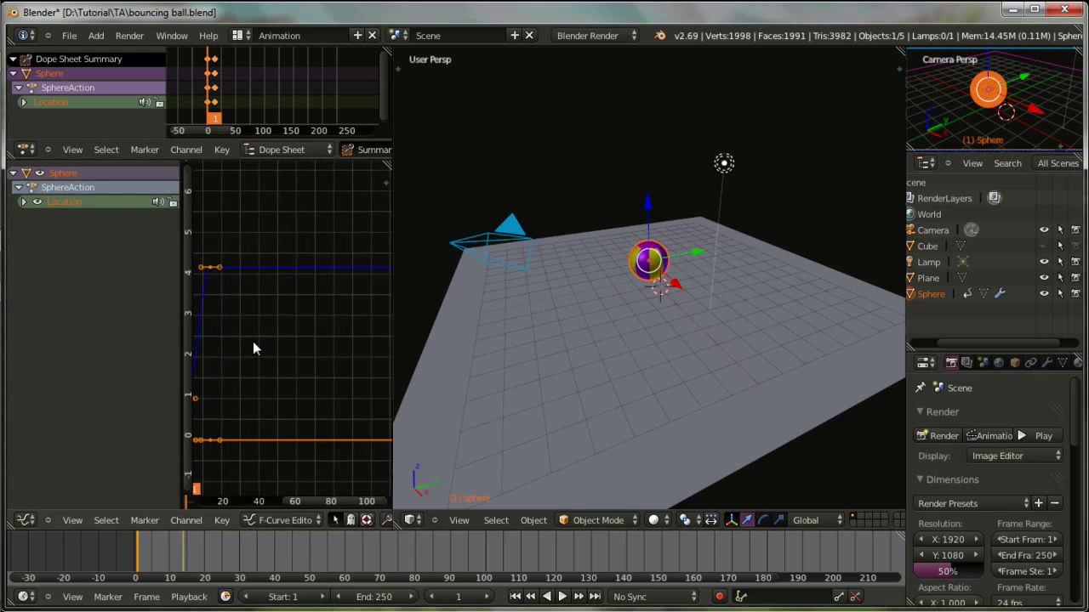
Expand Location and delete the X and Y Location curves, leaving Z Location.
left_click(24, 203)
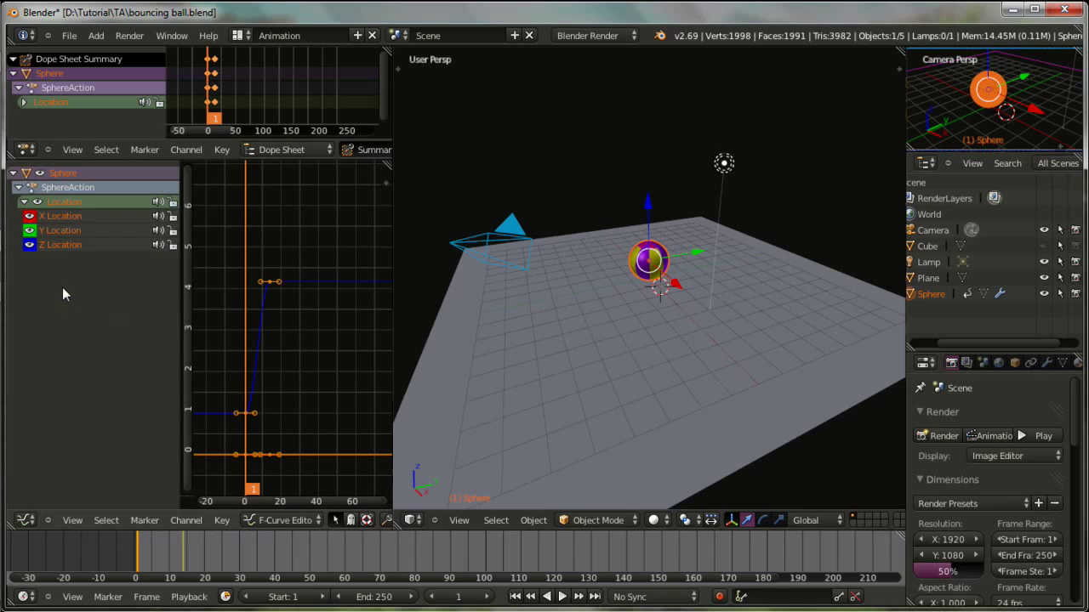
left_click(60, 231)
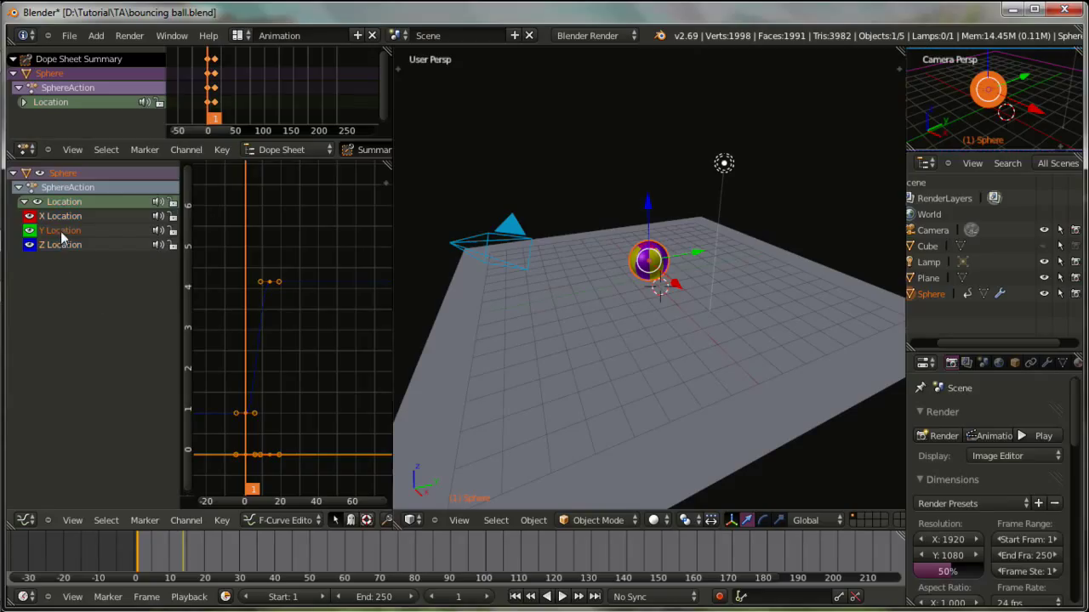
left_click(66, 216, "shift")
key("x")
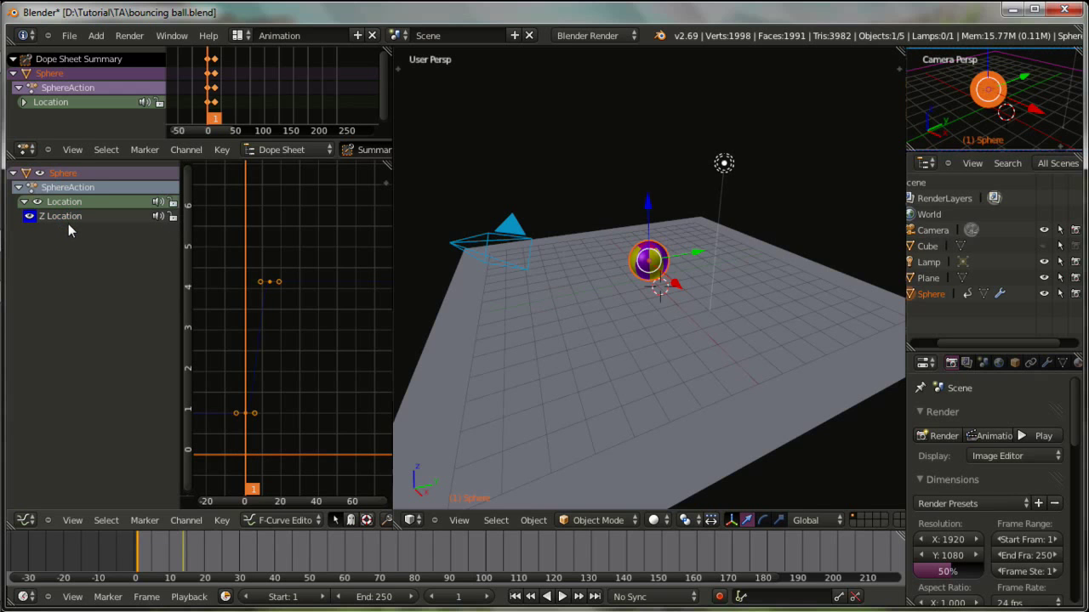
Zoom and centre the Z Location curve, widening the curve area over the 3D view.
mouse_move(296, 384)
middle_mouse_down("ctrl")
mouse_move(329, 392)
mouse_move(301, 392)
middle_mouse_up("ctrl")
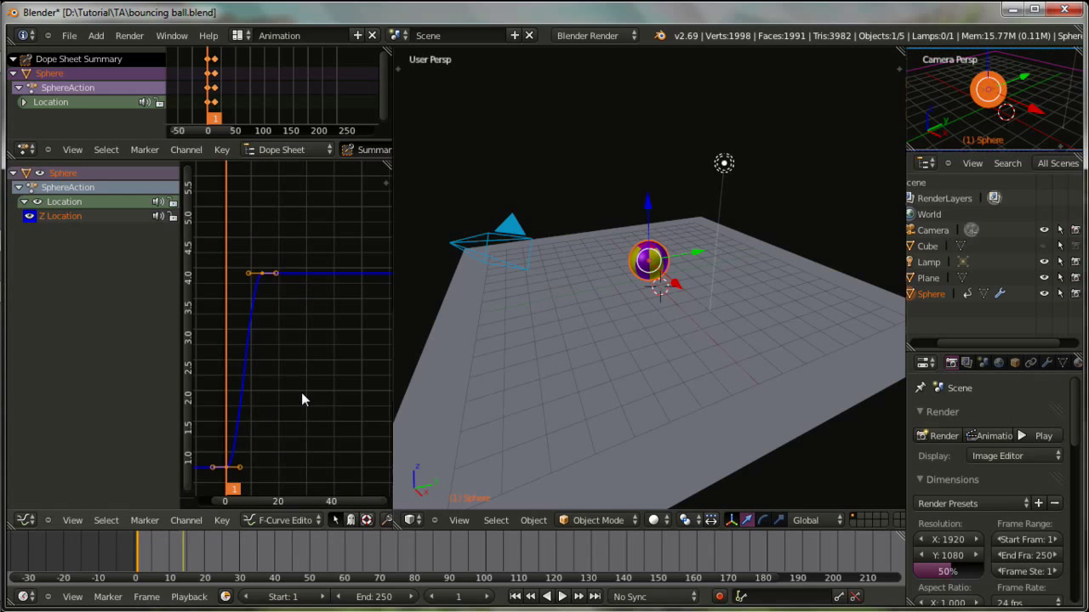
middle_click_drag(273, 448, 306, 383)
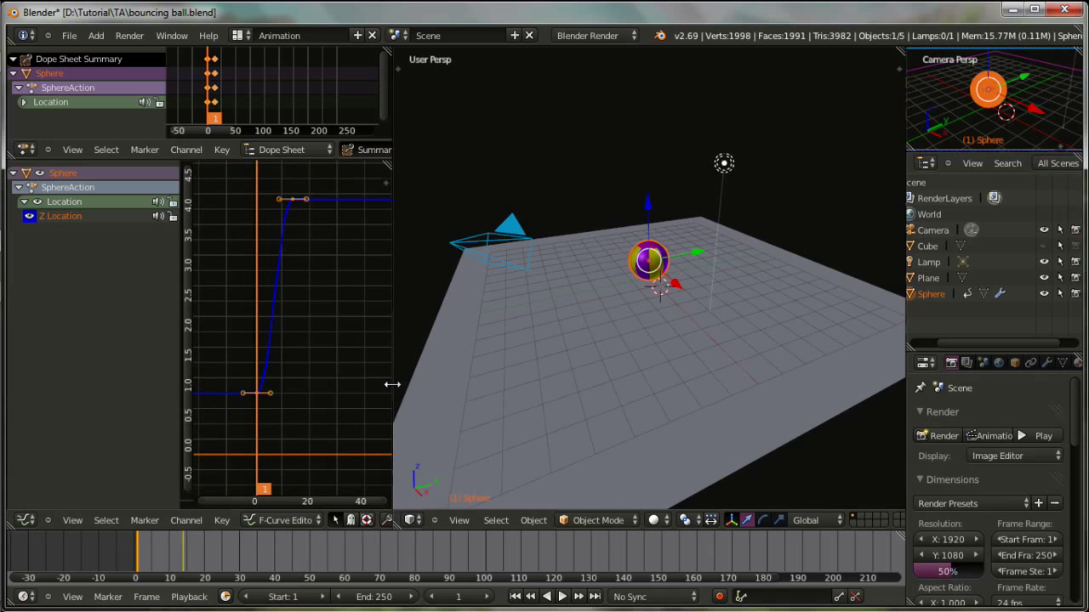
left_click_drag(392, 384, 569, 400)
Select the first Z Location keyframe at frame 1 and trial-move its handle.
scroll(417, 419, "up", 1)
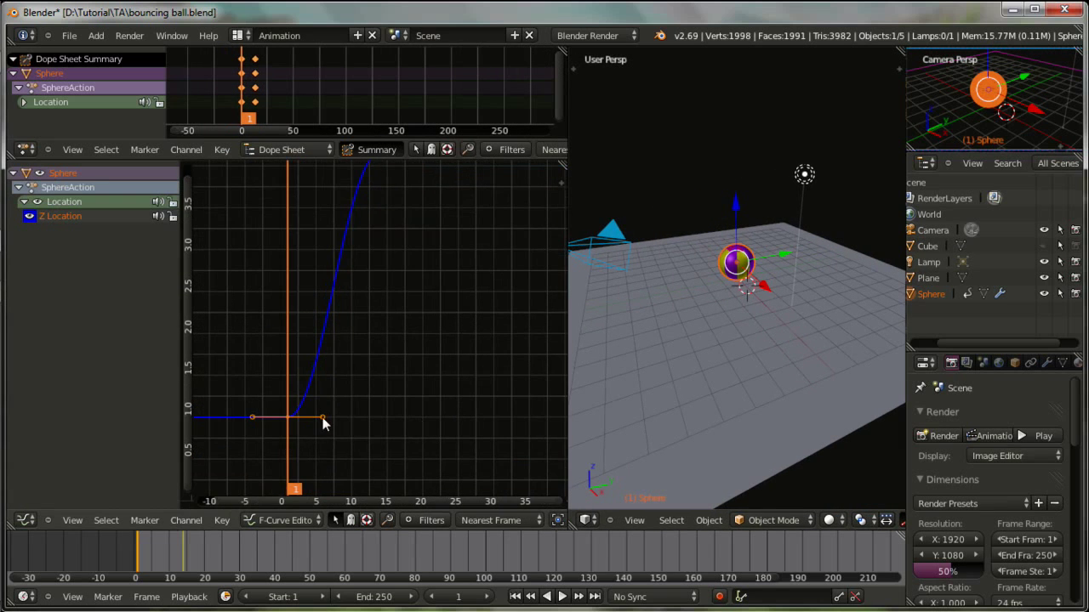
left_click(283, 419)
left_click(320, 416)
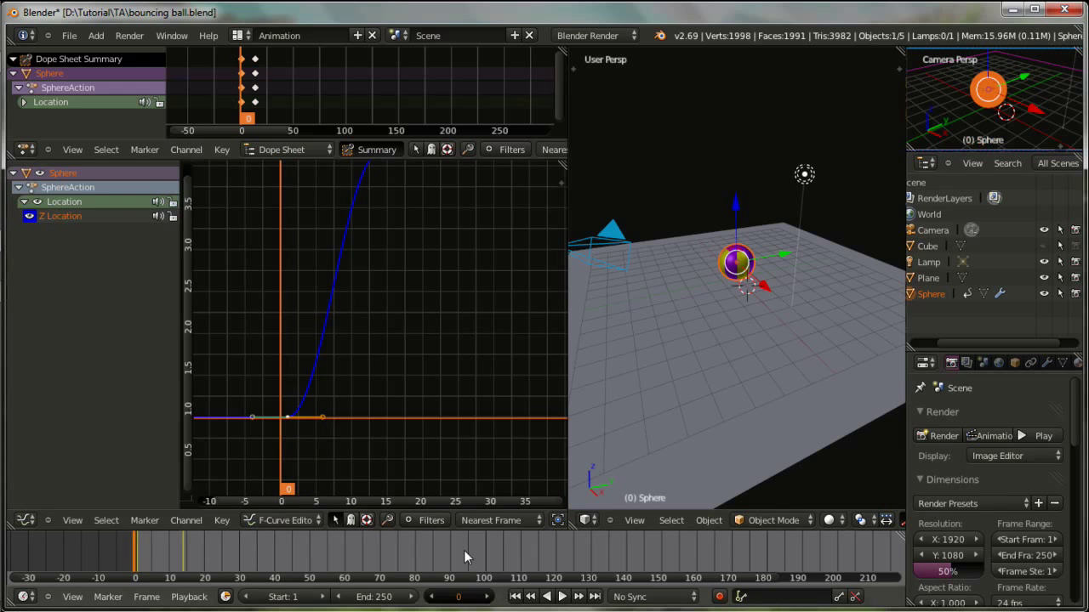
key("Right")
key("g")
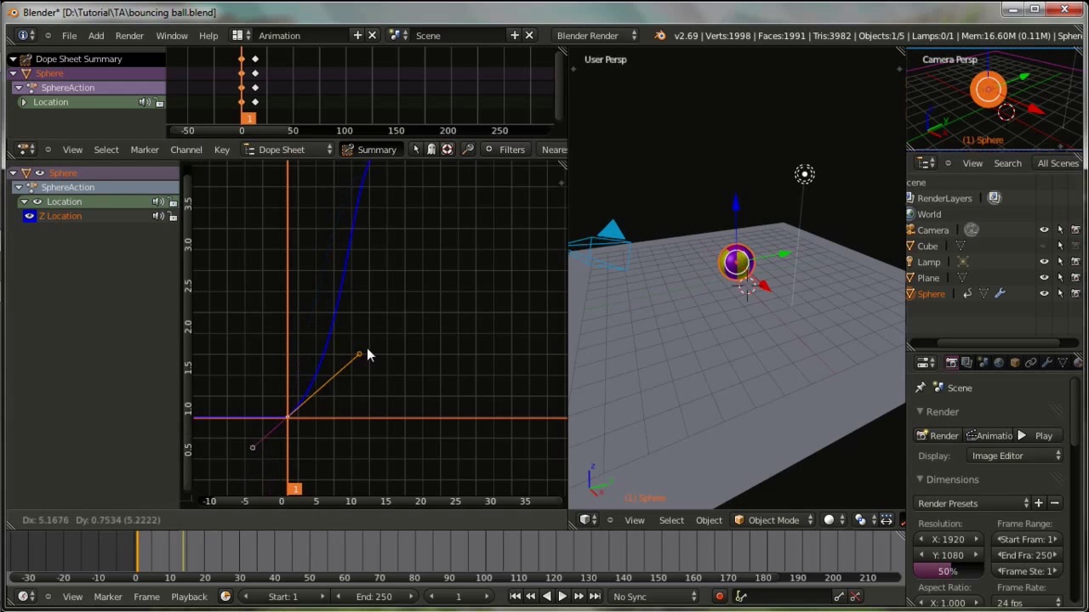
key("Escape")
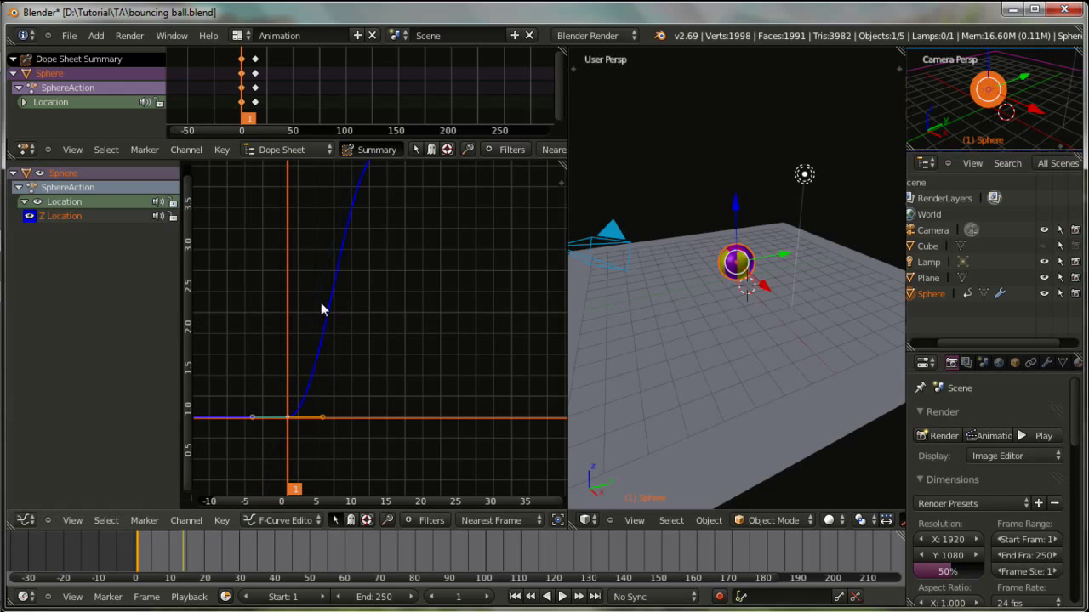
key("g")
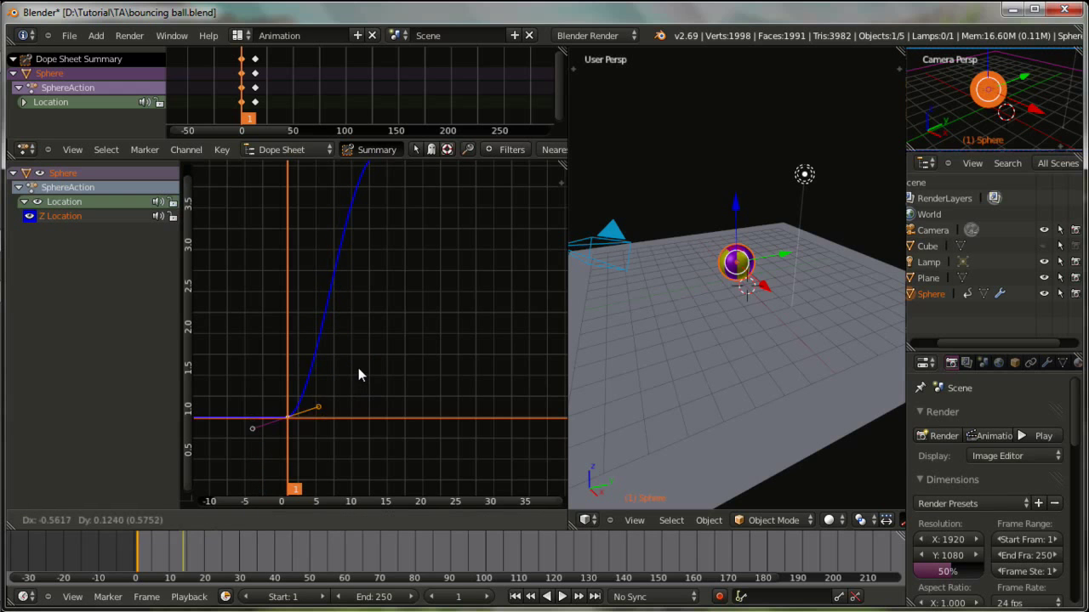
key("Escape")
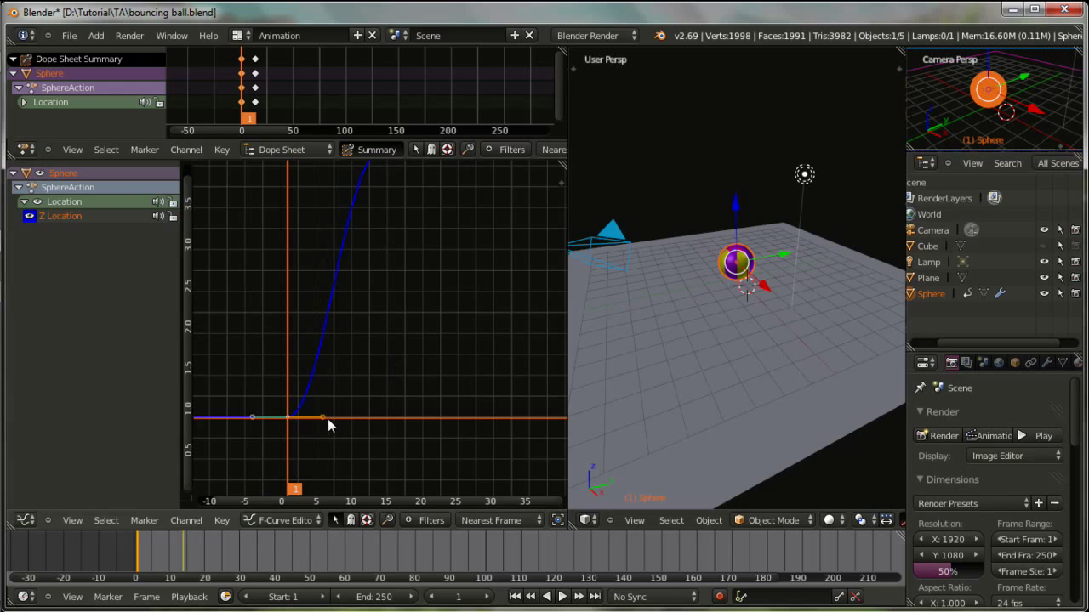
Select only the right handle of the frame-1 keyframe on the Z Location curve.
right_click(256, 418)
right_click(323, 424)
right_click(288, 420)
right_click(325, 416)
scroll(331, 442, "up", 1)
left_click(375, 437)
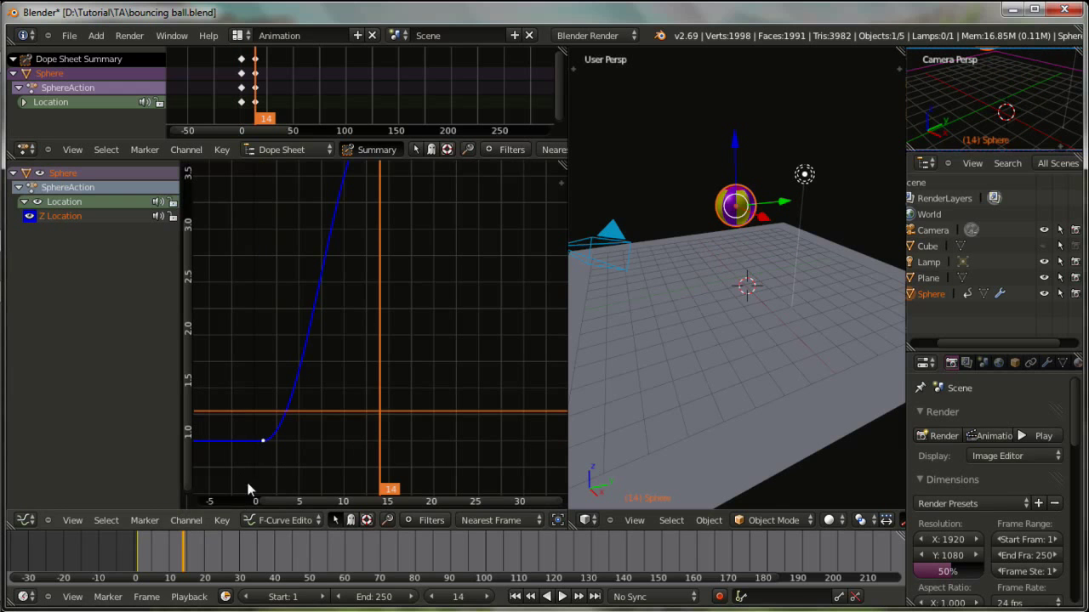
right_click(263, 440)
right_click(307, 442)
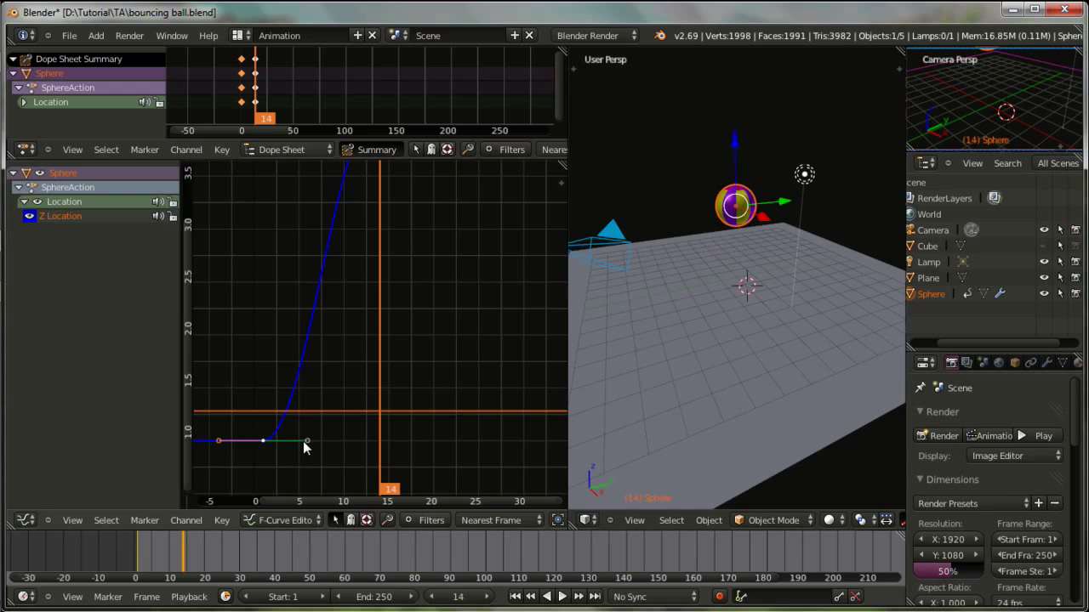
At frame 1, drag the right handle upward so the curve leaves the ground steeply.
left_click(137, 557)
left_click(139, 557)
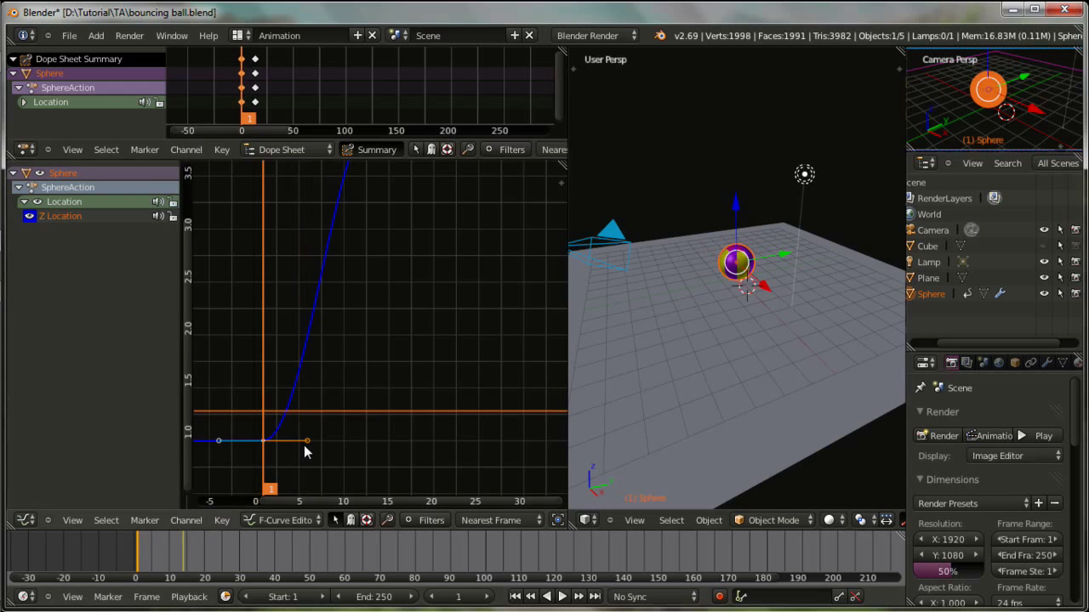
key("g")
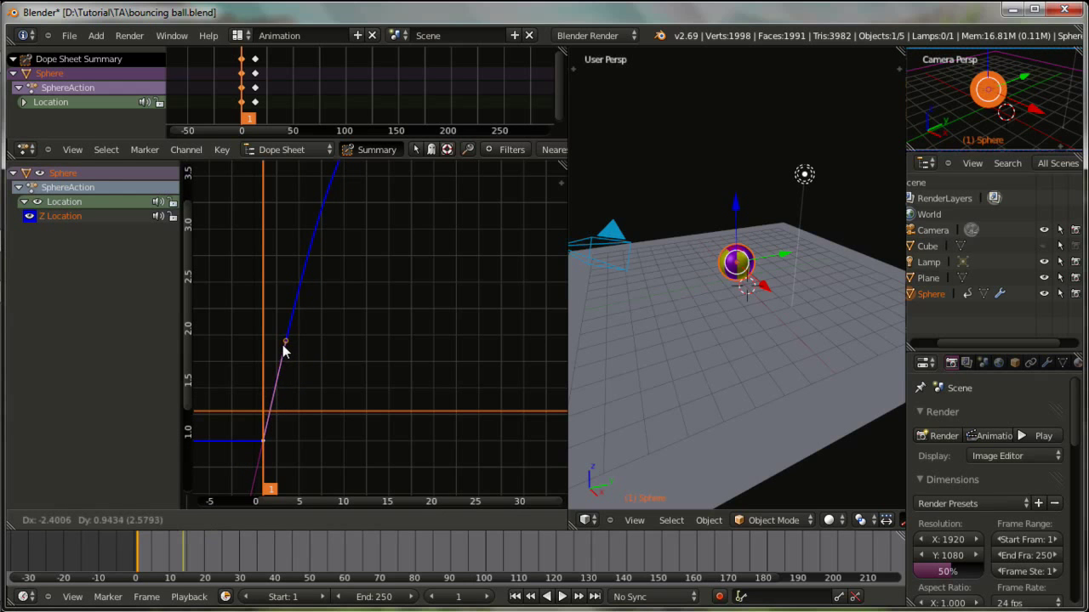
left_click(285, 349)
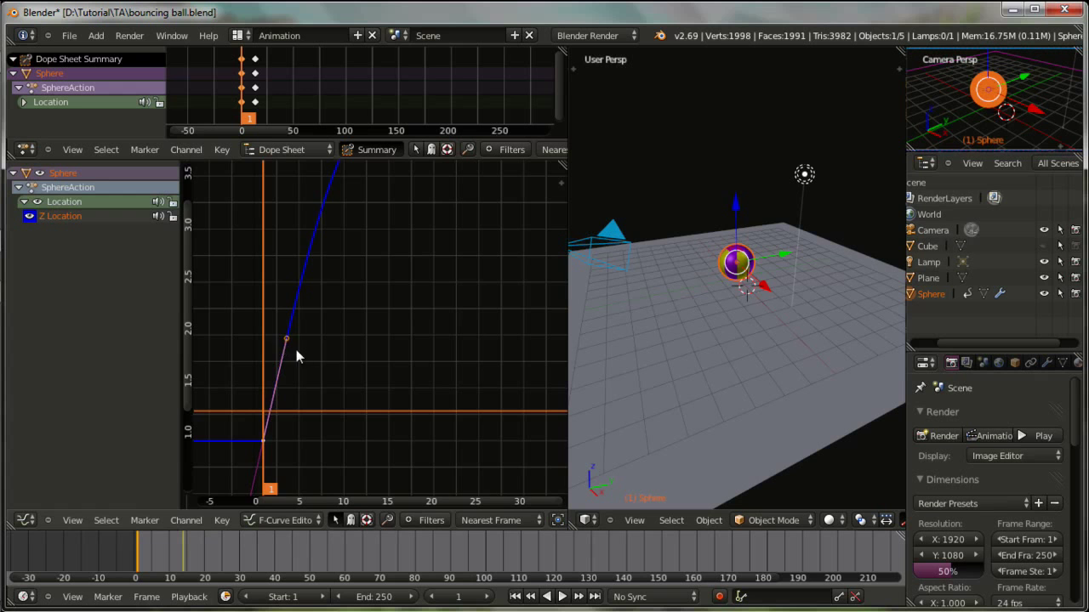
scroll(366, 338, "down", 2)
scroll(367, 339, "down", 2)
scroll(367, 339, "down", 1)
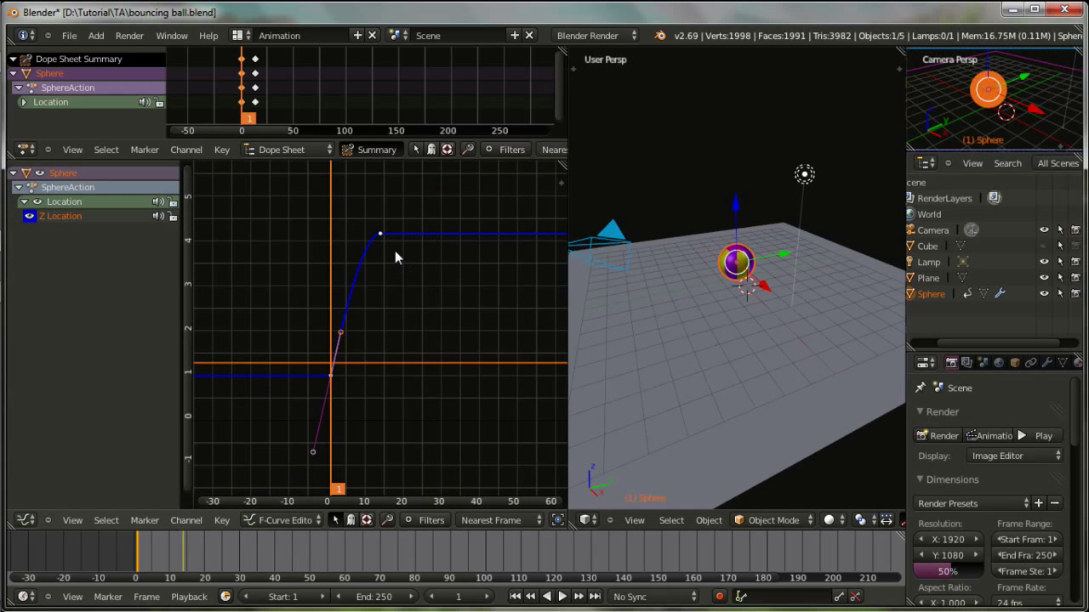
Jump to frame 28 and frame the whole Z Location curve, cursor at its peak height.
left_click(459, 596)
type("28")
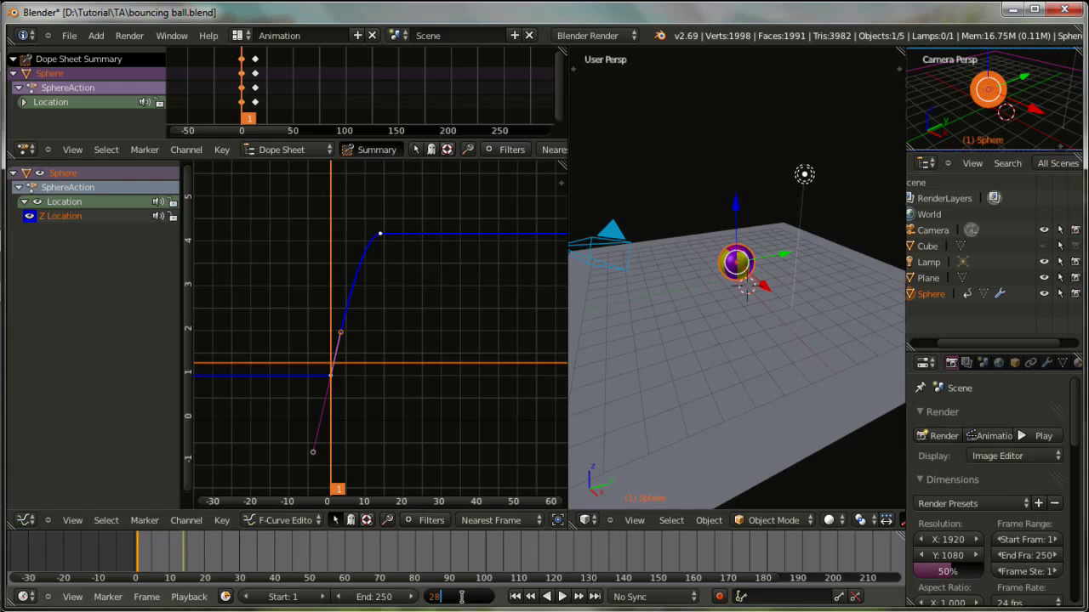
key("Return")
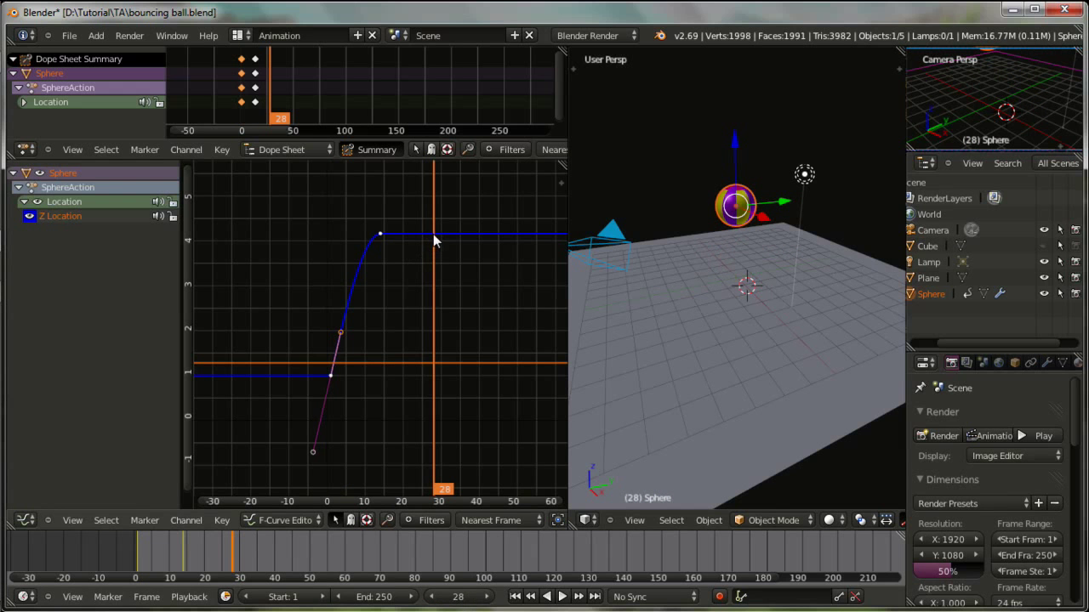
left_click(433, 231)
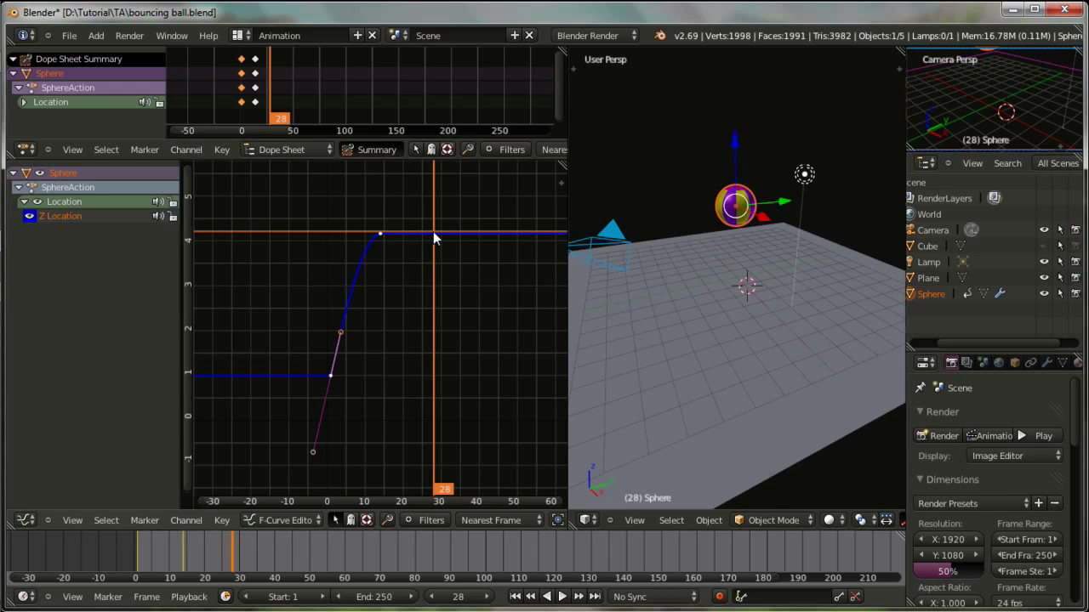
key("Home")
middle_click_drag(426, 283, 370, 350)
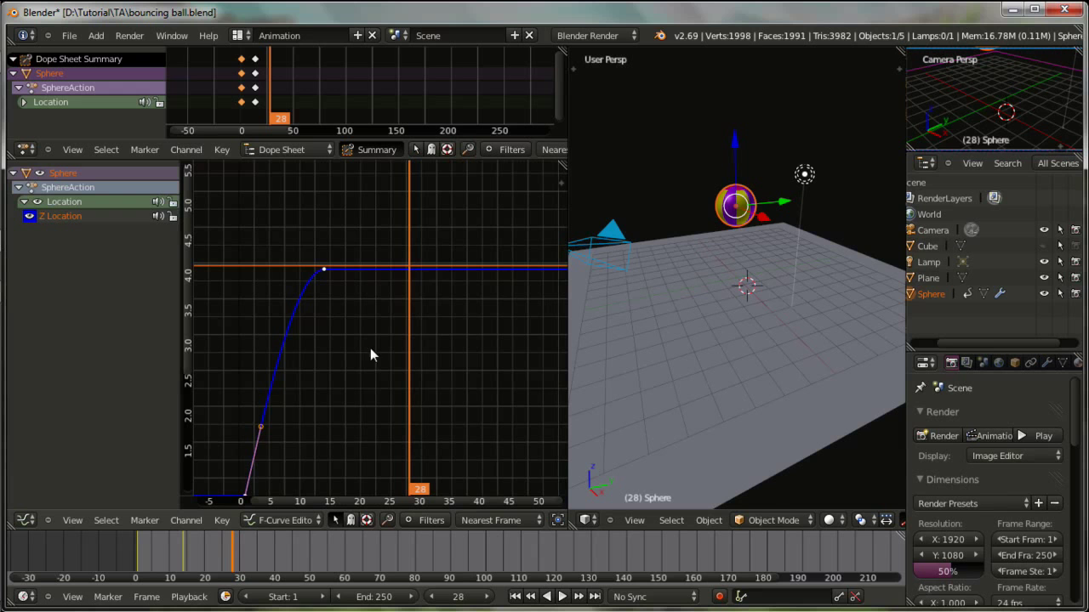
left_click(409, 268)
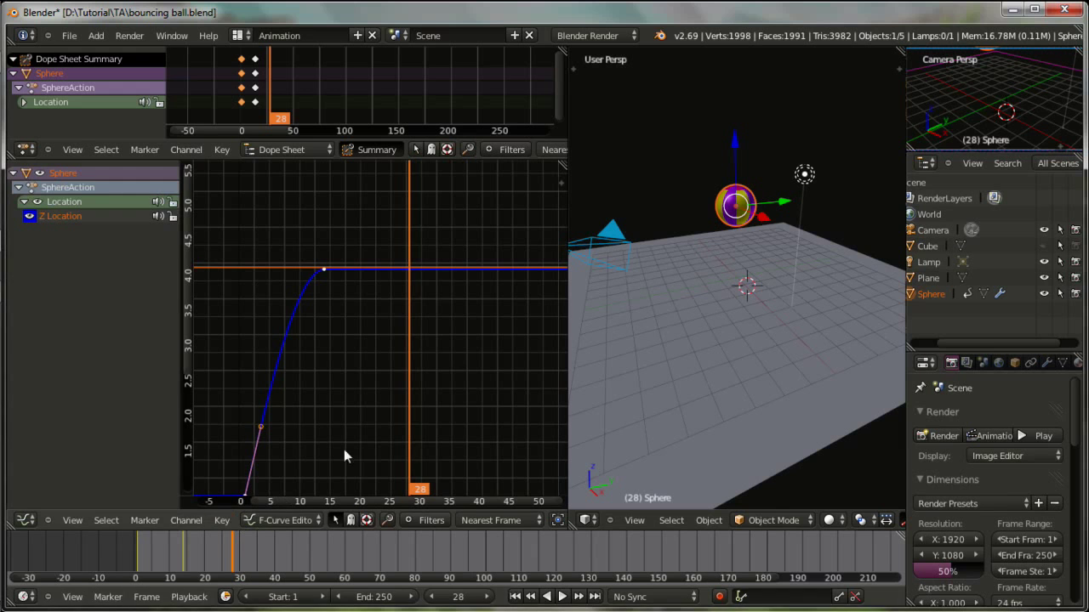
Insert a keyframe on only the selected Z Location channel at frame 28, then select it.
left_click(220, 520)
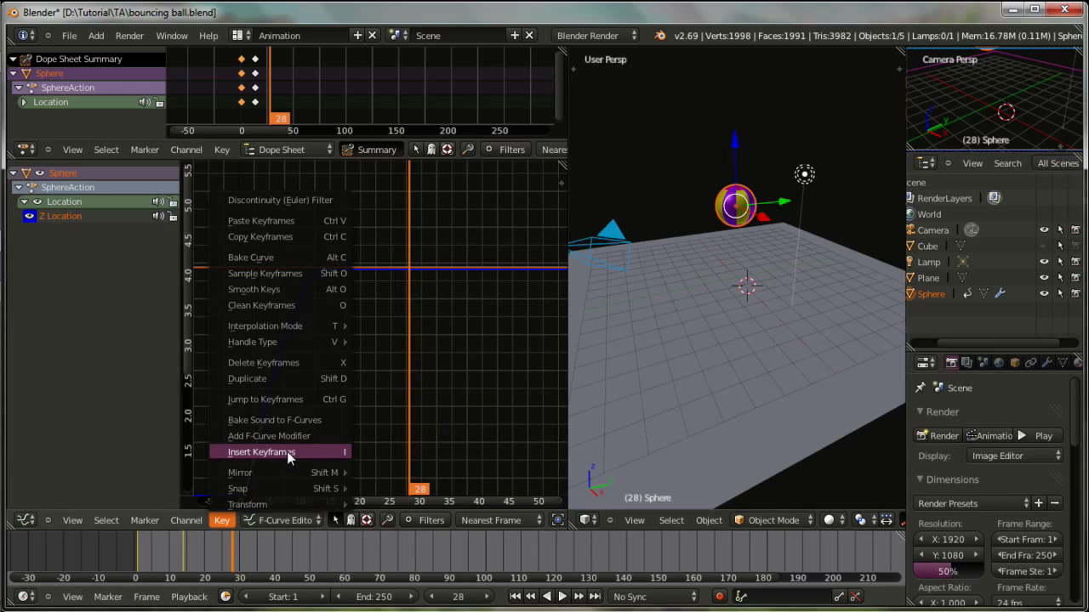
left_click(286, 453)
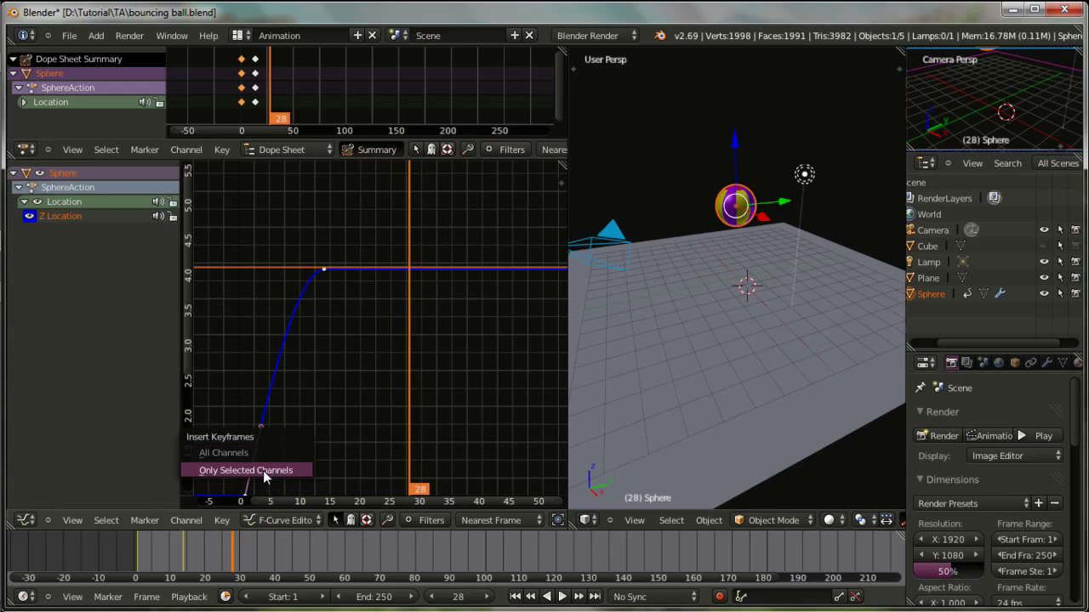
left_click(263, 471)
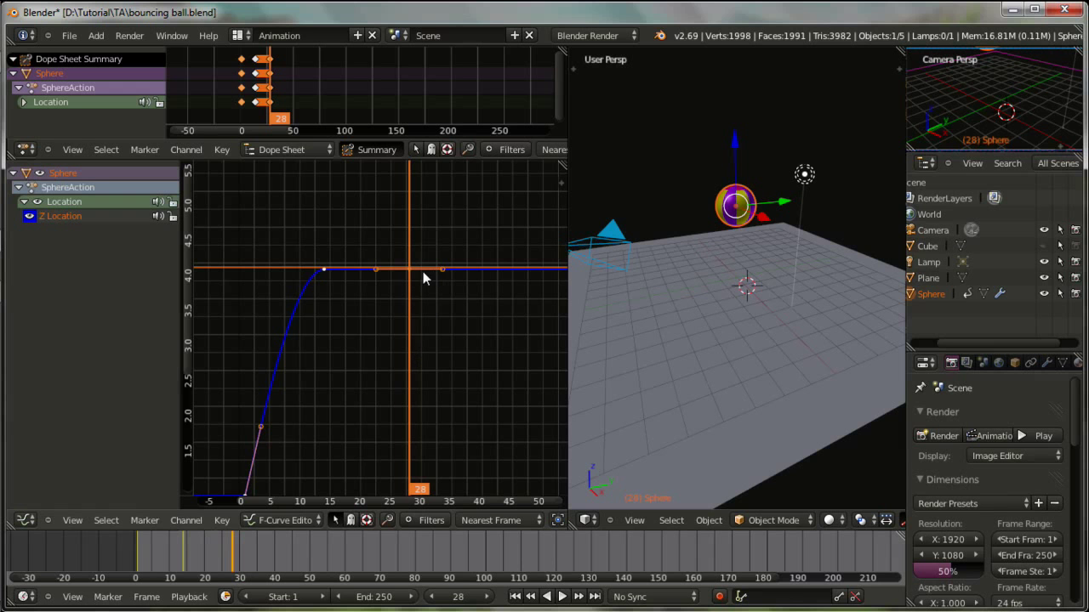
middle_click_drag(421, 300, 437, 206)
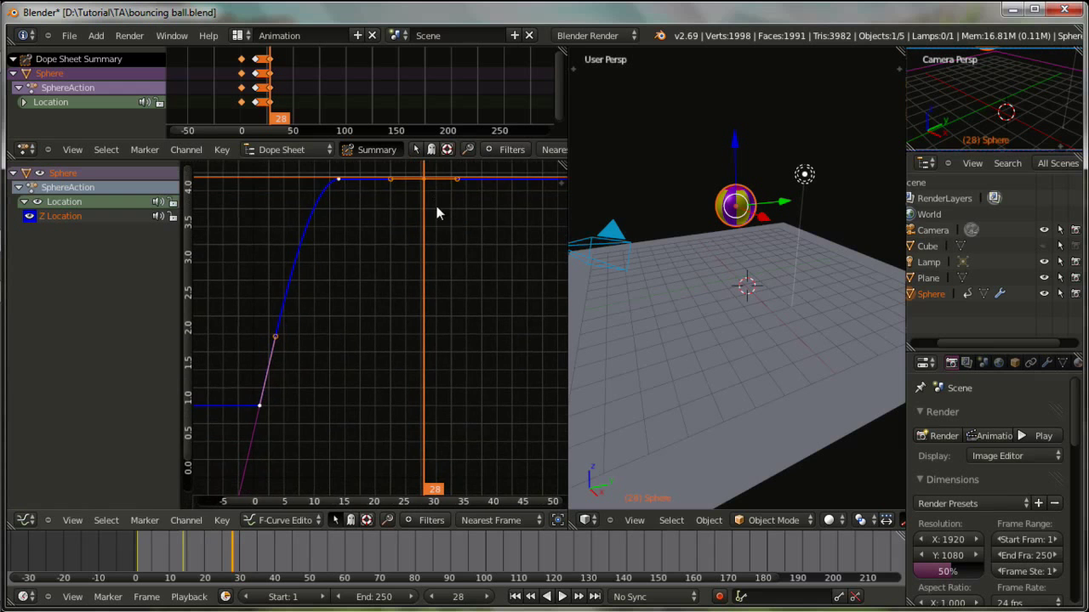
right_click(421, 197)
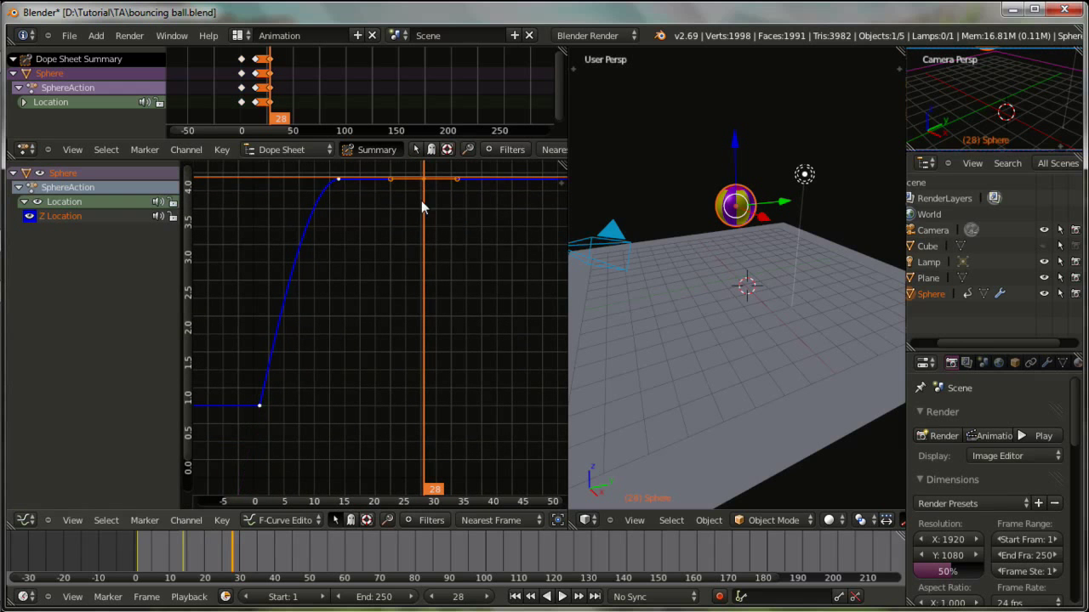
Lower the frame-28 Z Location keyframe to about 0.95 so the curve arcs to 4.1 and returns.
key("g")
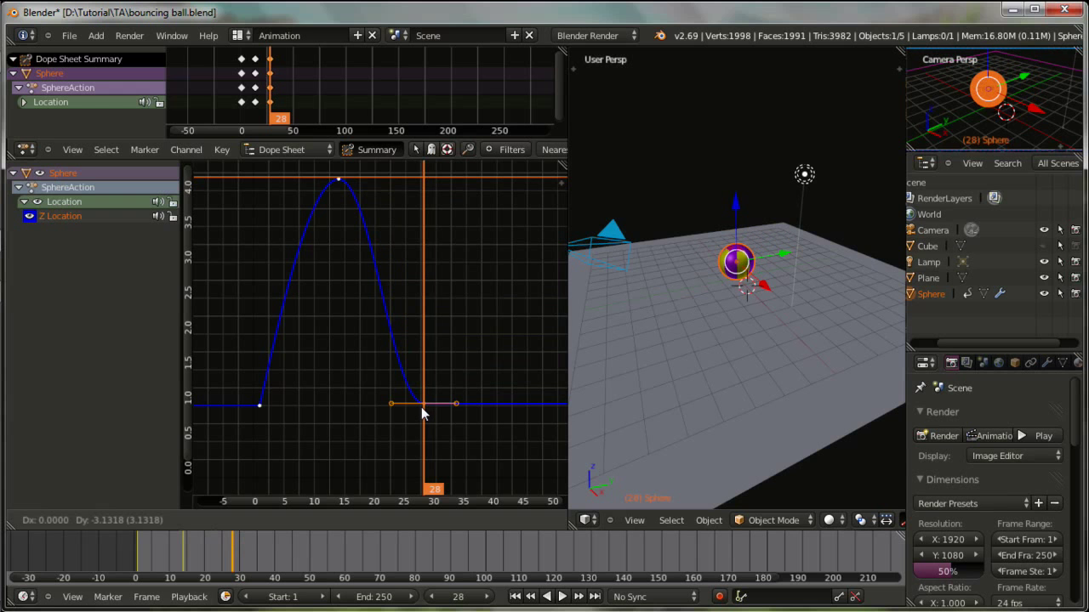
left_click(423, 411)
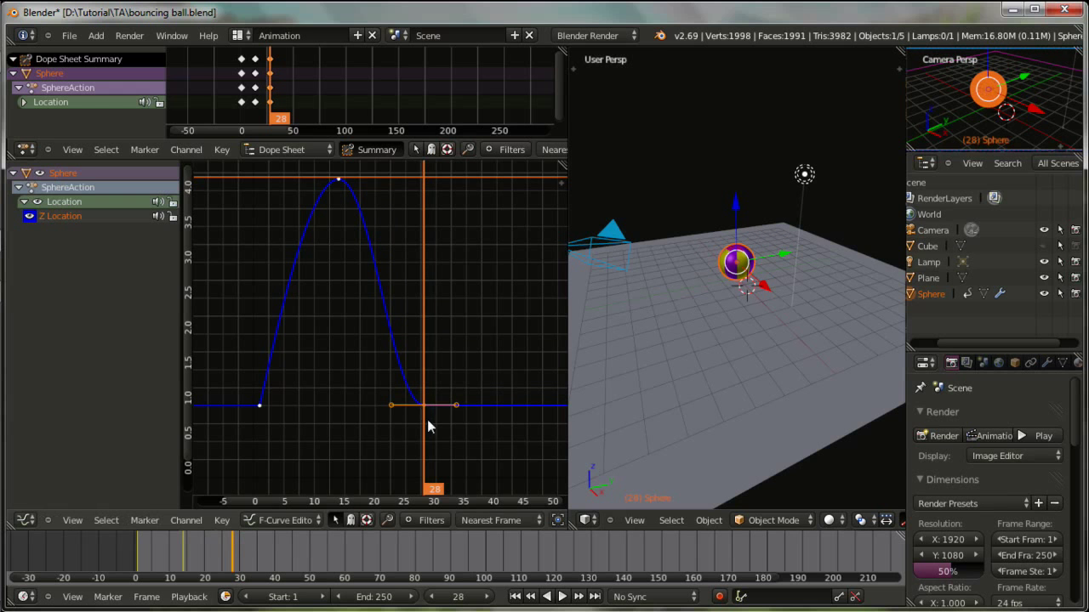
scroll(430, 421, "up", 5)
scroll(440, 400, "up", 2)
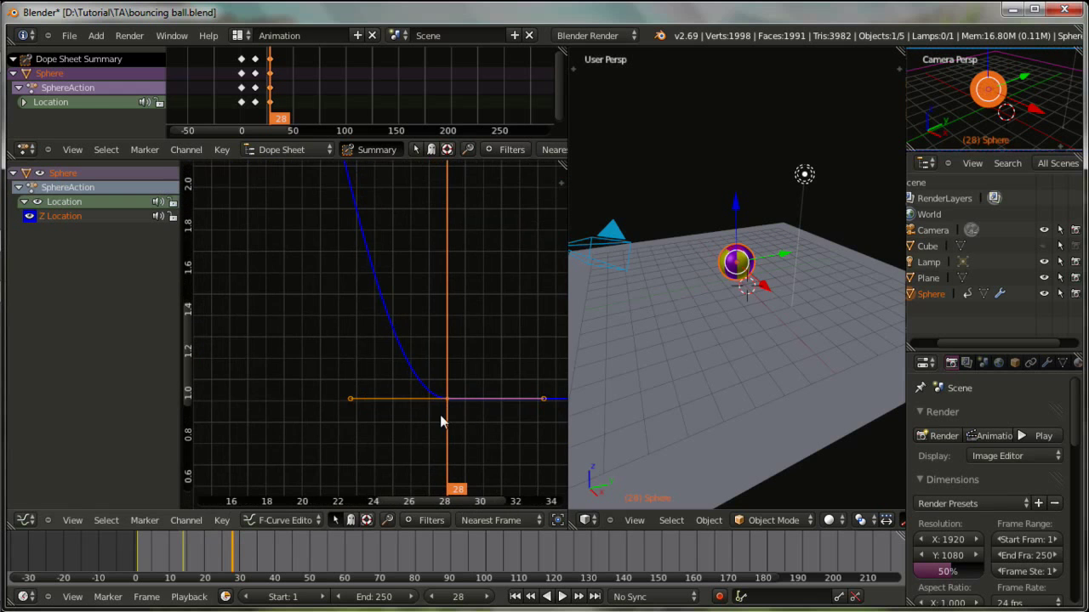
scroll(451, 408, "up", 1)
scroll(445, 400, "up", 1)
scroll(440, 391, "up", 1)
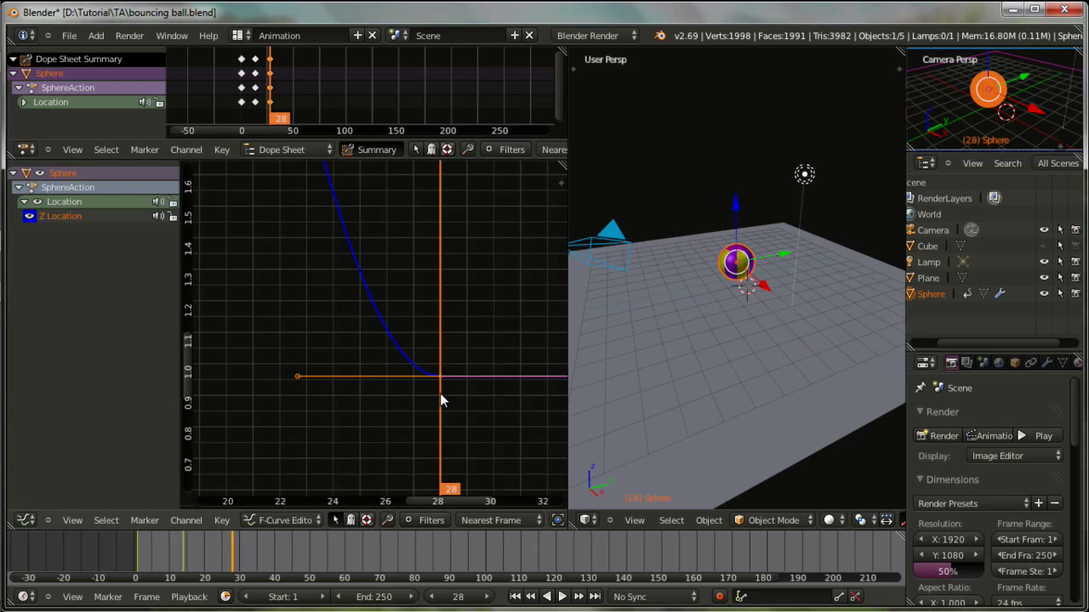
key("g")
left_click(441, 396)
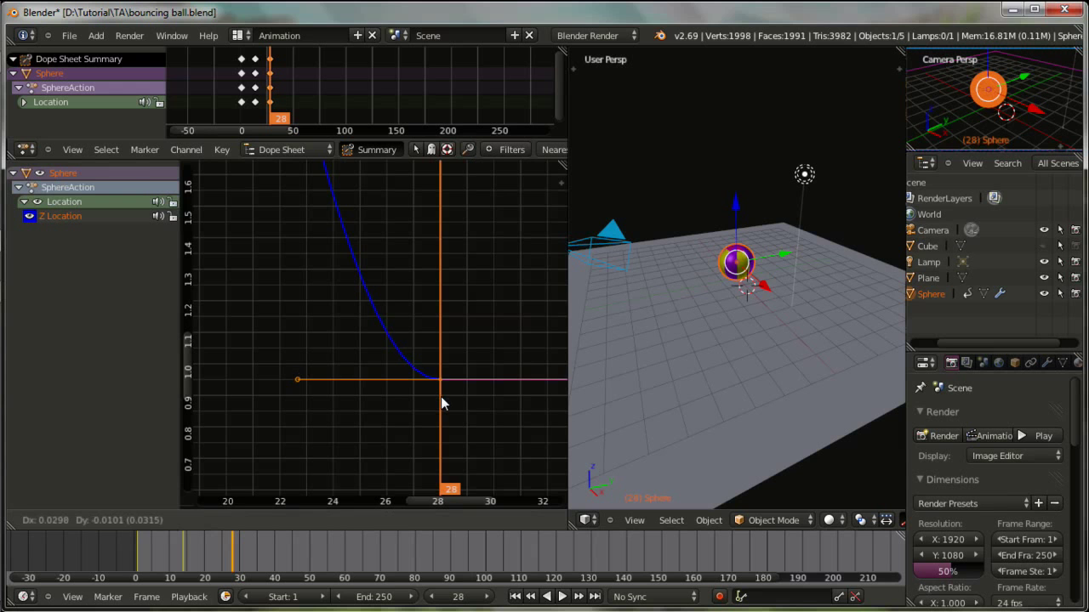
scroll(441, 397, "down", 1)
scroll(441, 396, "down", 2)
scroll(441, 396, "down", 3)
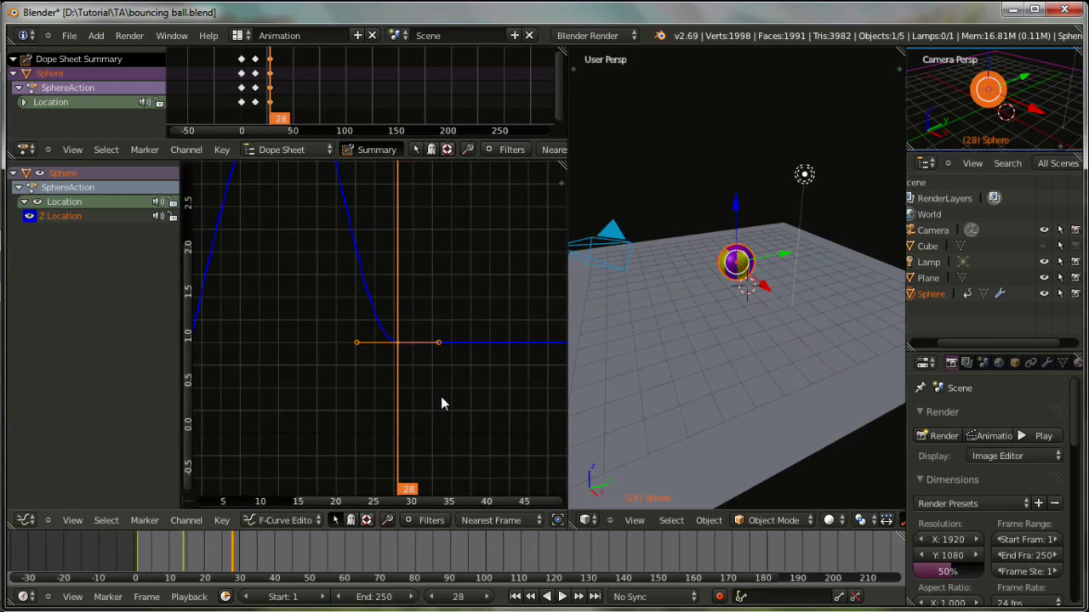
scroll(453, 372, "down", 2)
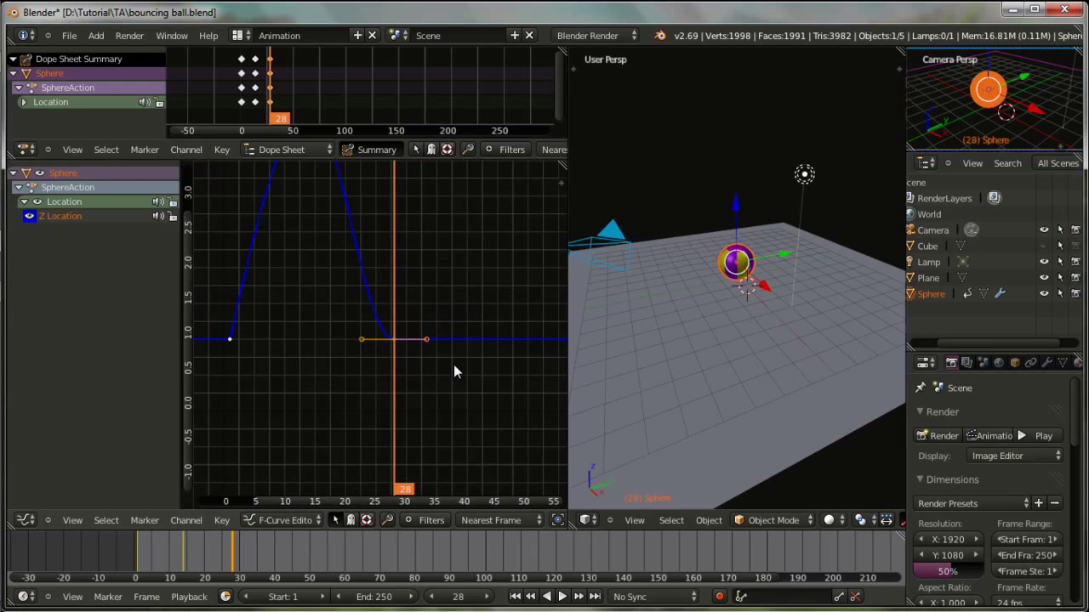
Set the frame-28 keyframe's Left Handle Y to 0 in the sidebar.
key("n")
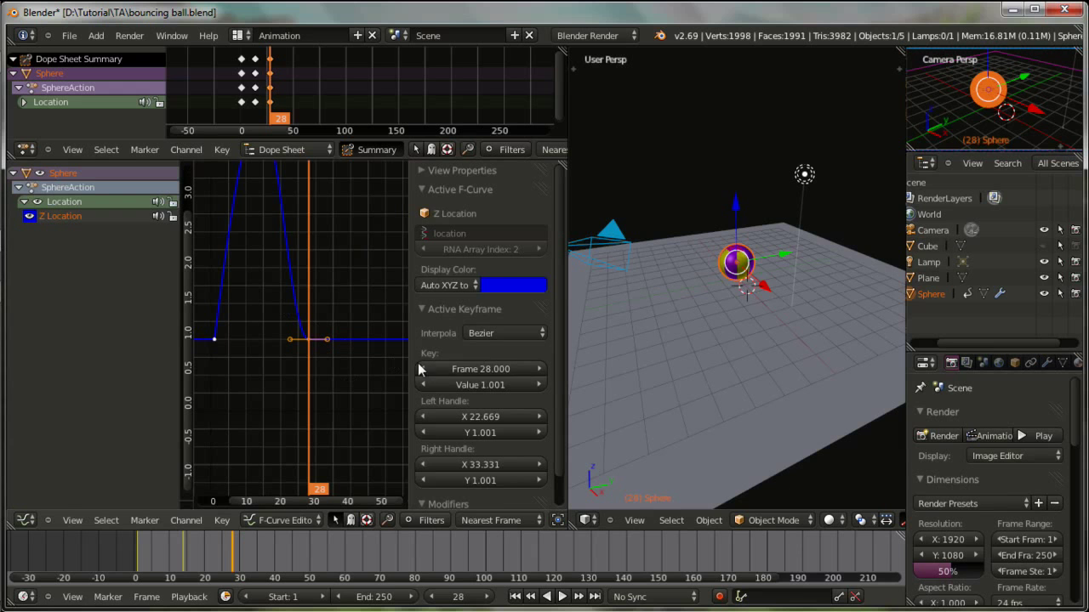
scroll(506, 361, "down", 2)
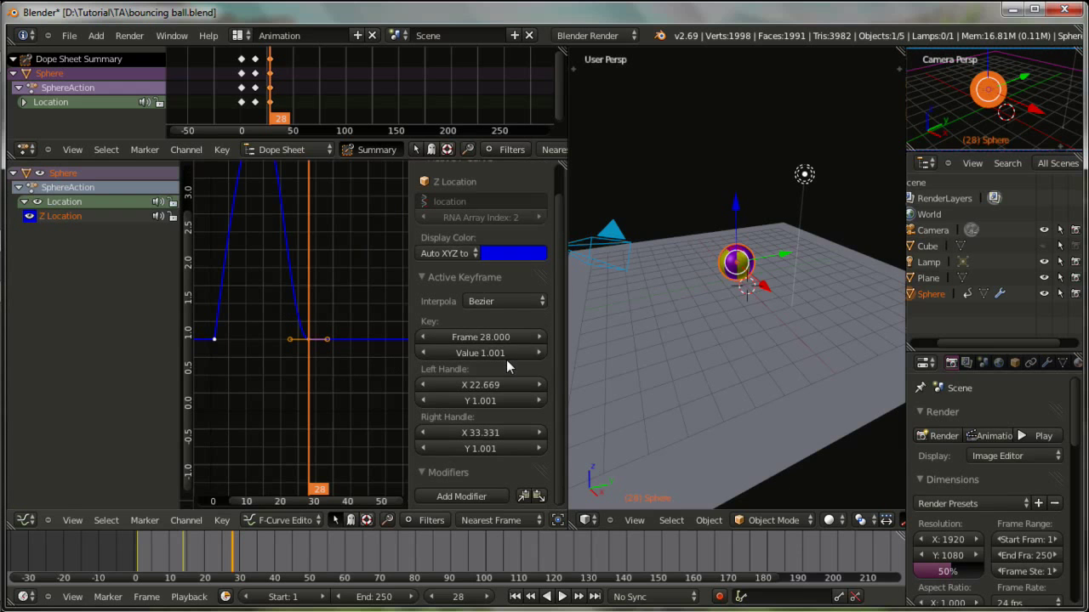
left_click(476, 401)
type("0")
key("Return")
left_click(347, 374)
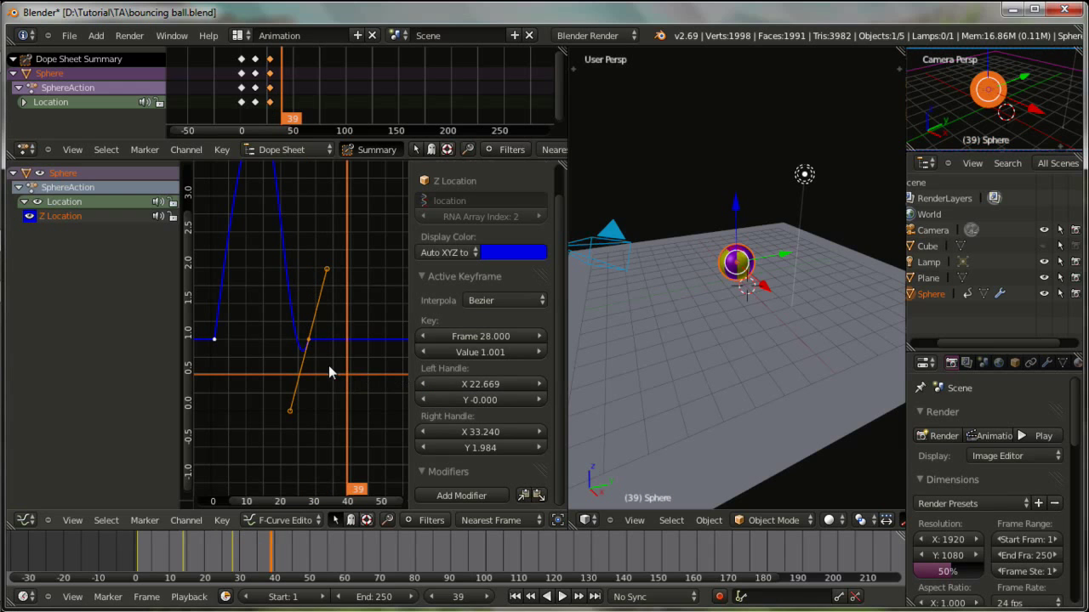
Move the landing key's left handle up above the landing for a sharp V.
left_click(307, 341)
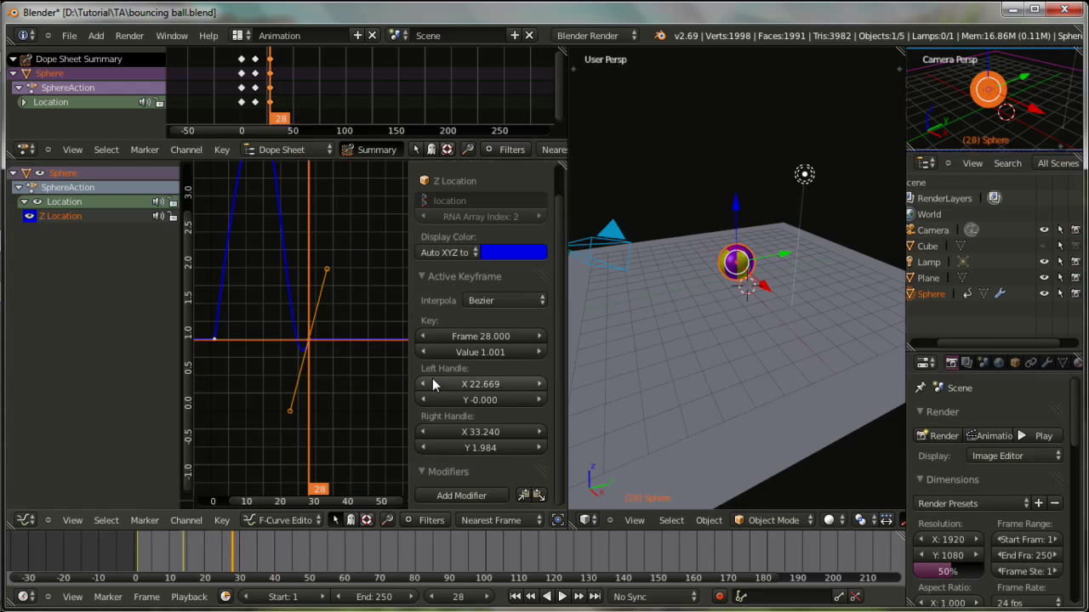
left_click(292, 409)
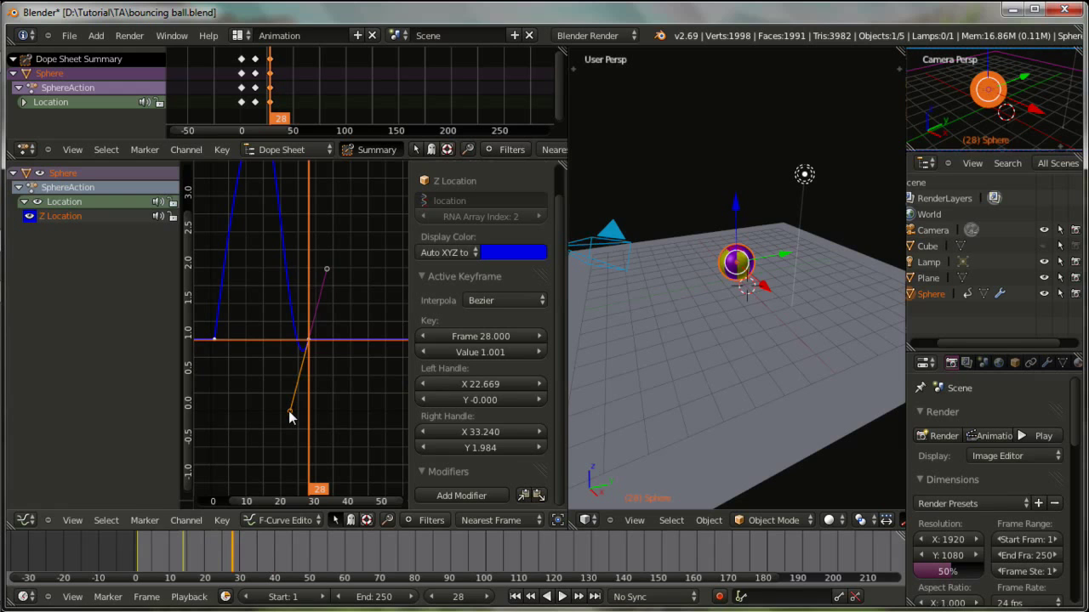
key("g")
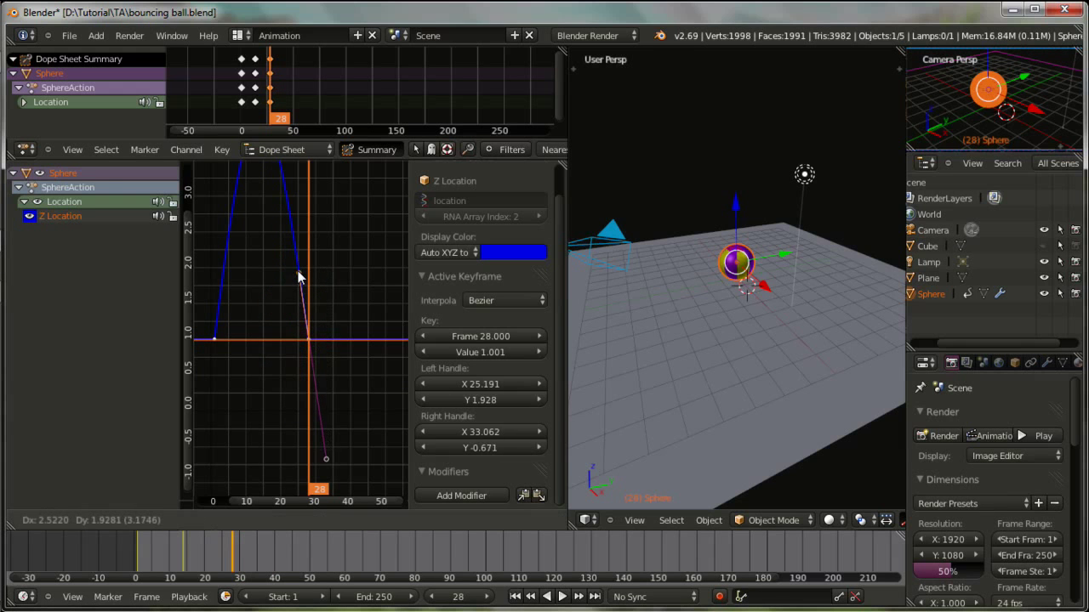
left_click(298, 274)
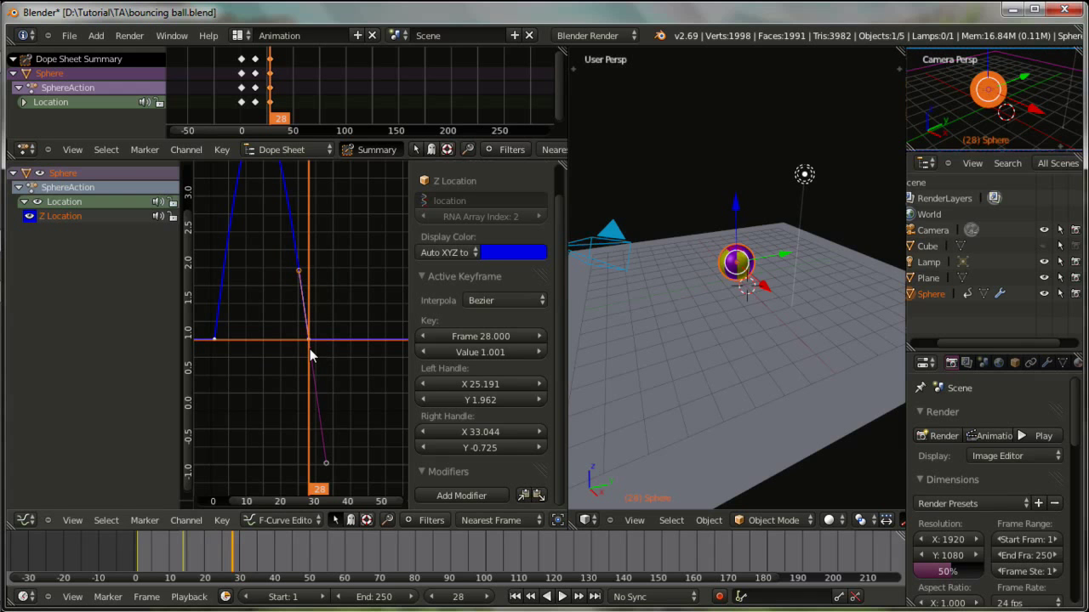
middle_click_drag(310, 348, 413, 352)
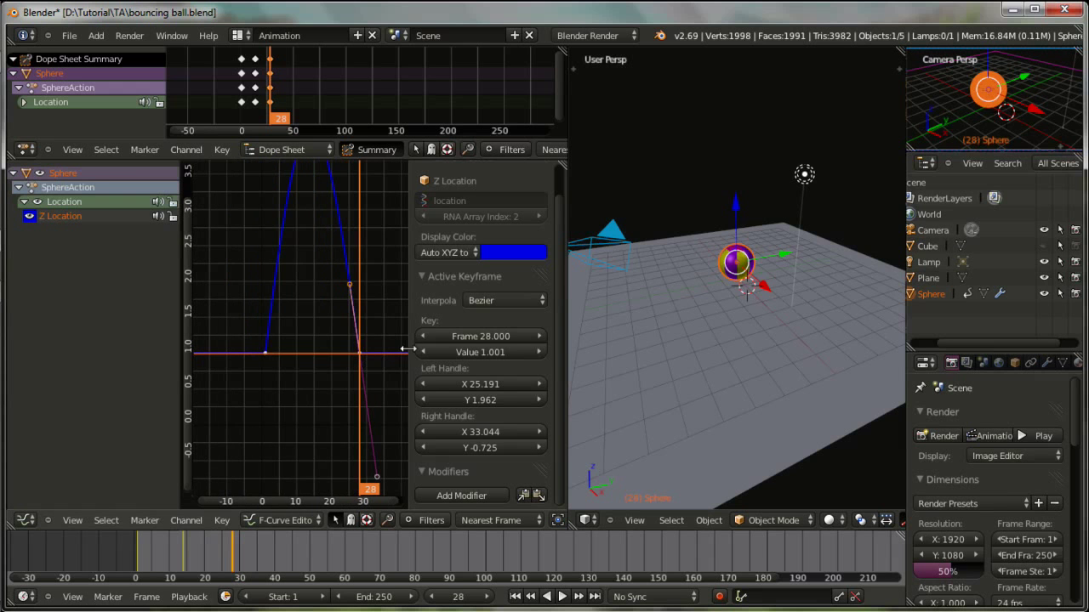
left_click_drag(408, 354, 500, 354)
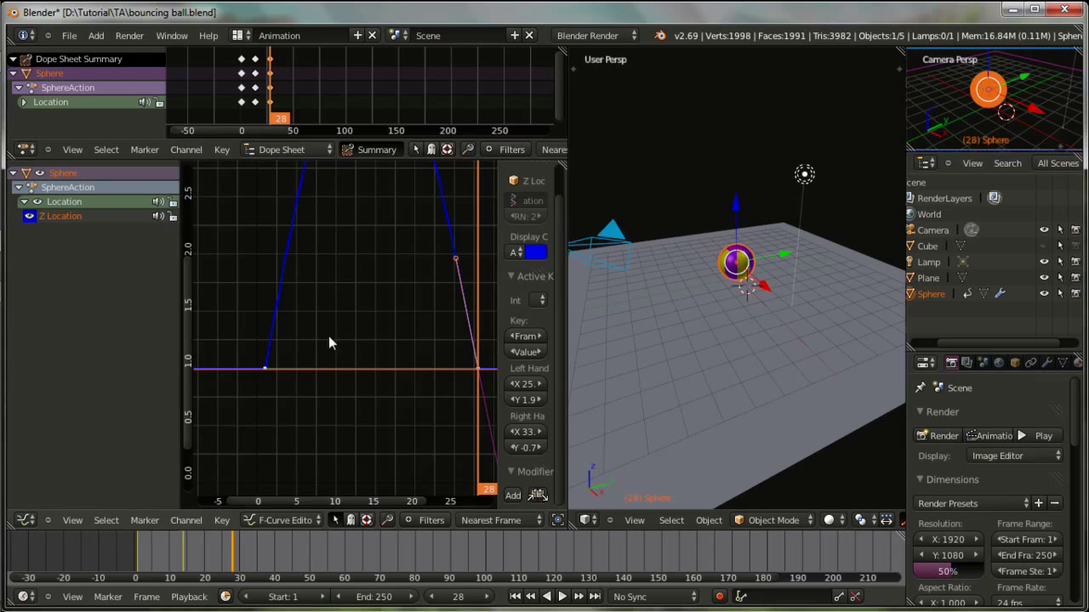
Fine-tune the landing key's left handle to about frame 25, value 2.0, and review the arc.
right_click(263, 369)
right_click(476, 370)
right_click(456, 259)
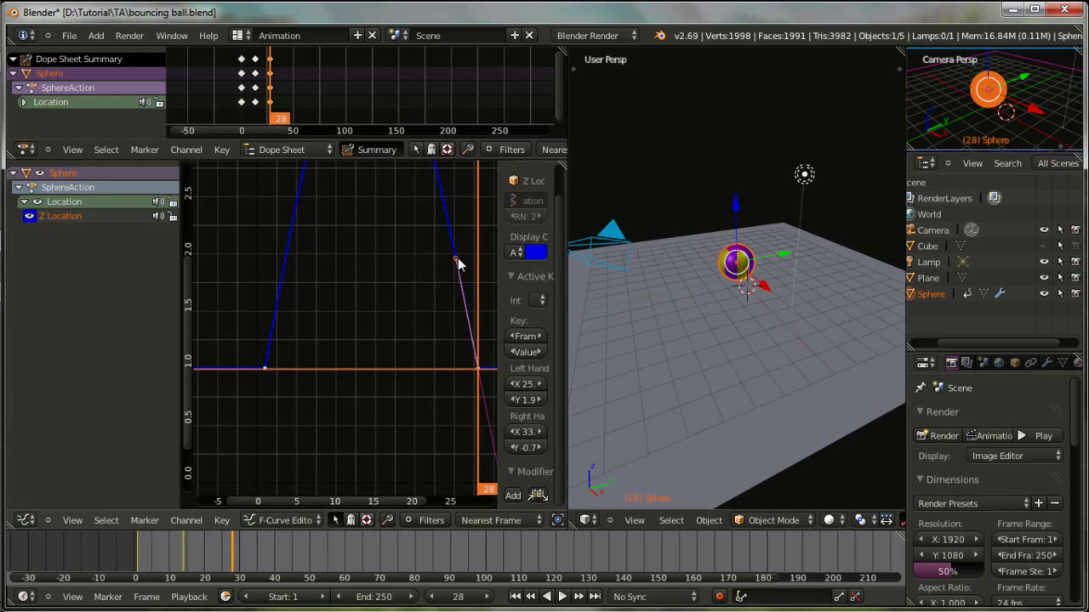
key("g")
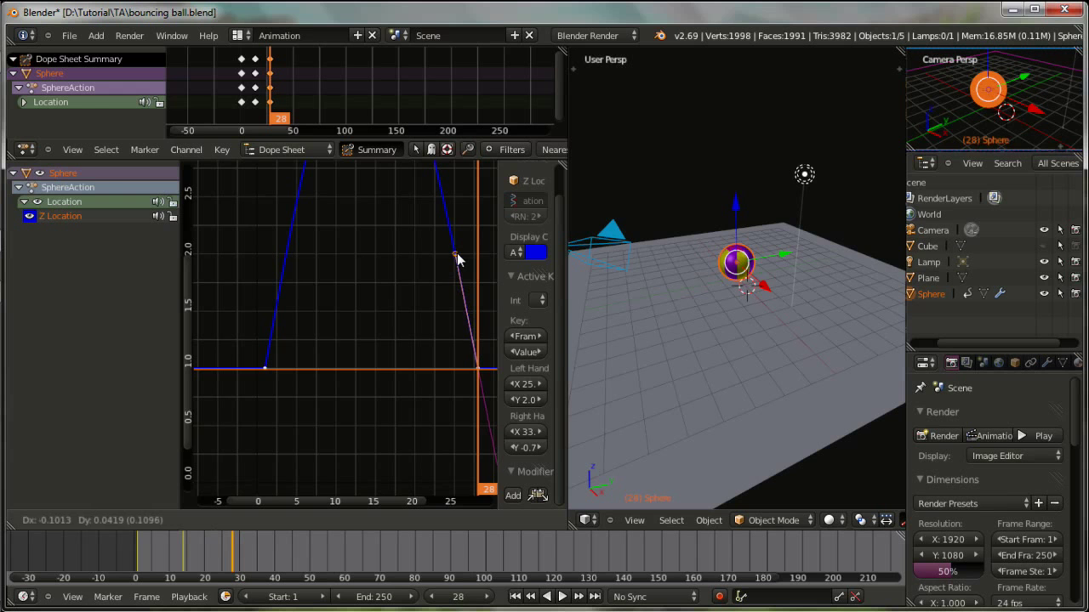
left_click(457, 253)
scroll(474, 425, "down", 4)
mouse_move(455, 415)
middle_mouse_down()
mouse_move(367, 415)
mouse_move(404, 415)
middle_mouse_up()
left_click_drag(216, 546, 138, 557)
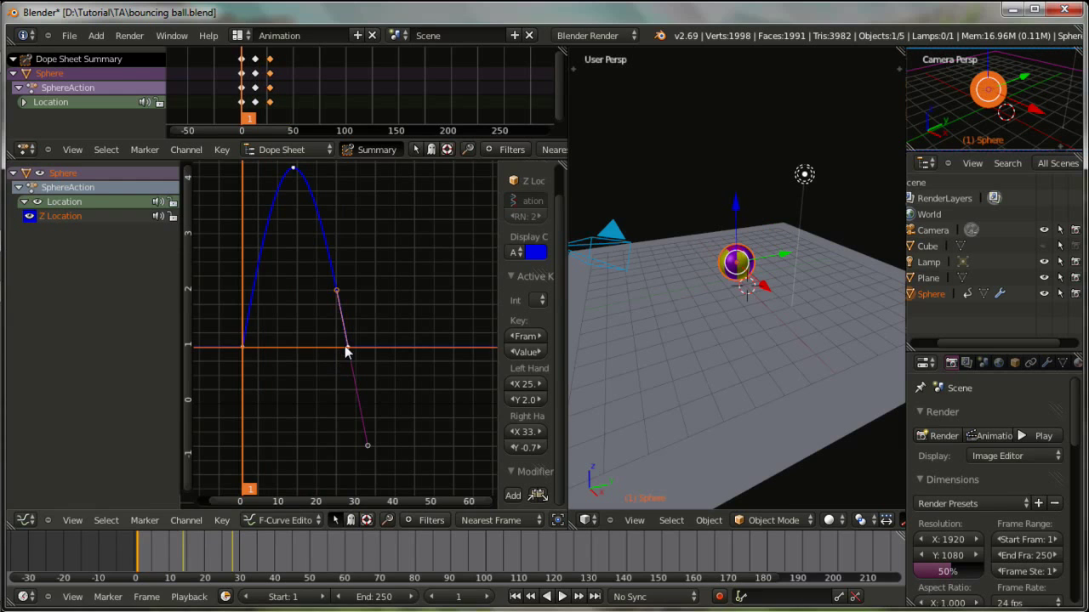
Apply Make Cyclic extrapolation to the Z Location curve so the bounce repeats endlessly.
scroll(343, 404, "down", 1)
scroll(343, 404, "down", 2)
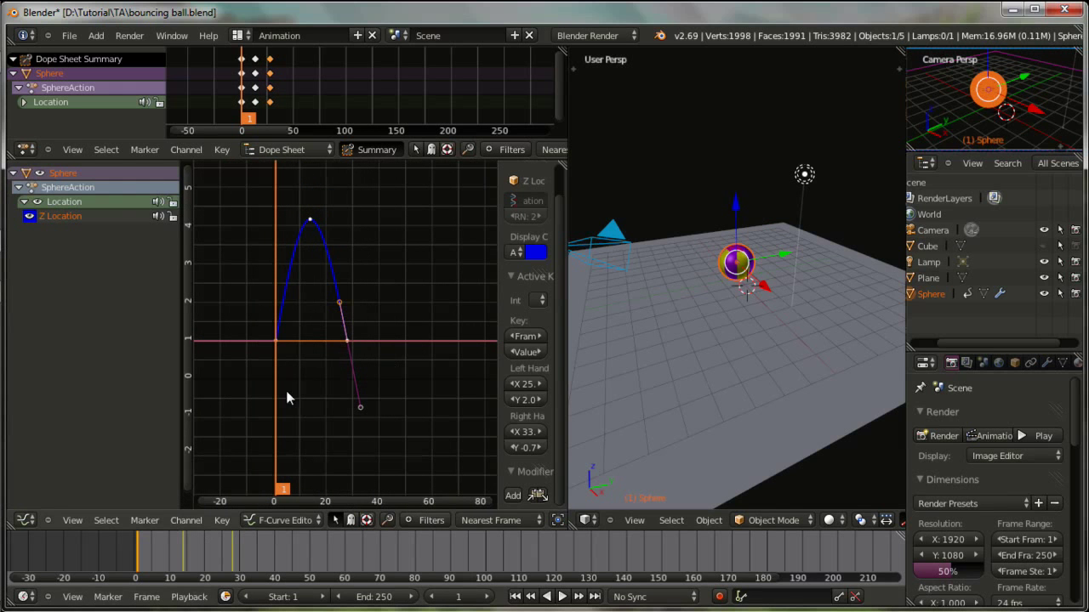
left_click(206, 524)
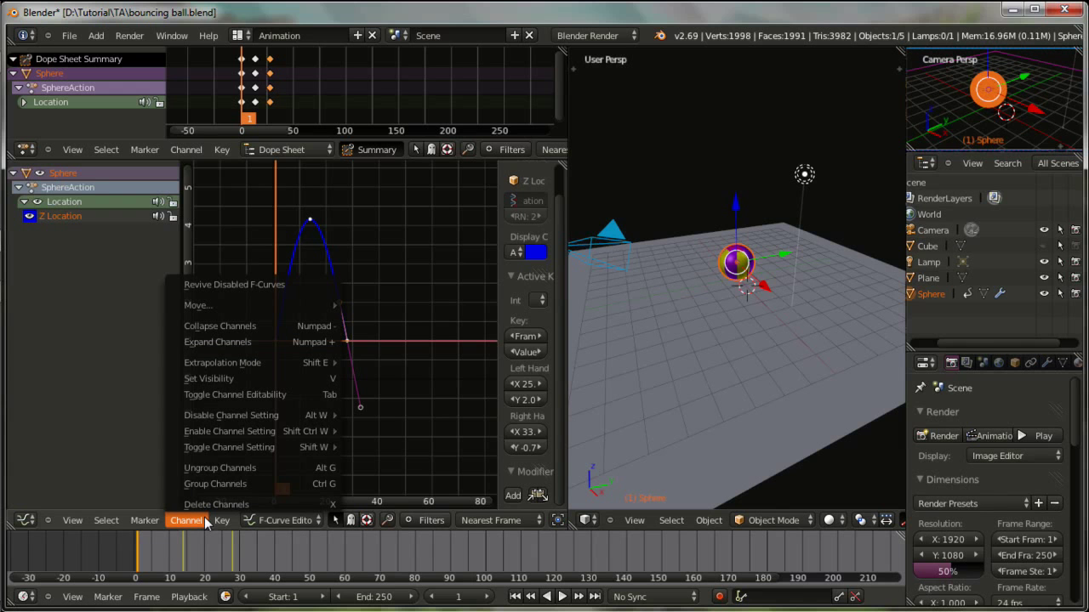
mouse_move(223, 363)
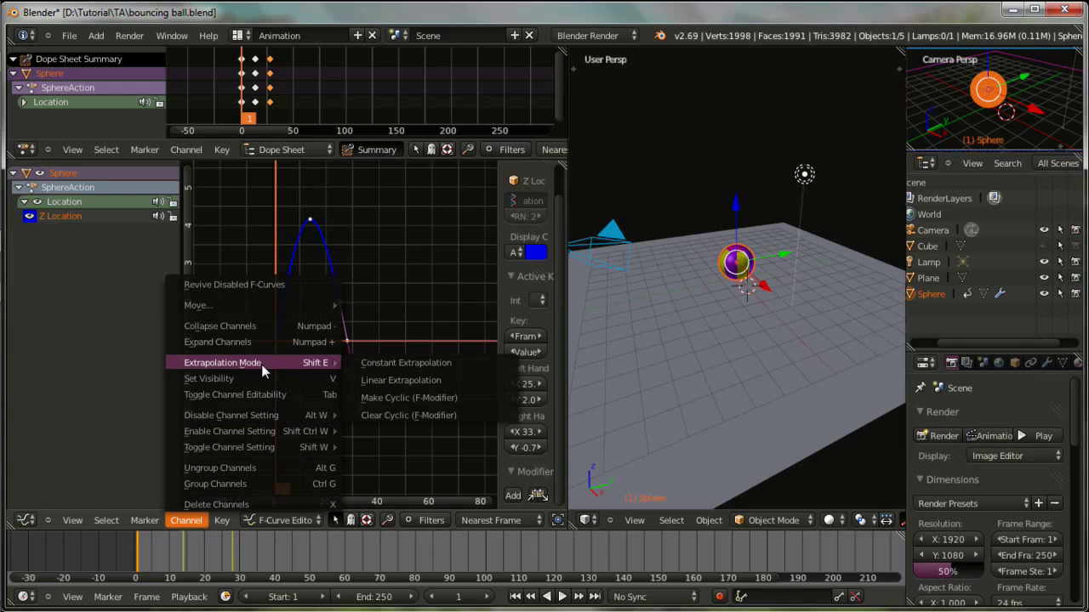
left_click(414, 398)
scroll(408, 407, "down", 5)
scroll(393, 404, "up", 3)
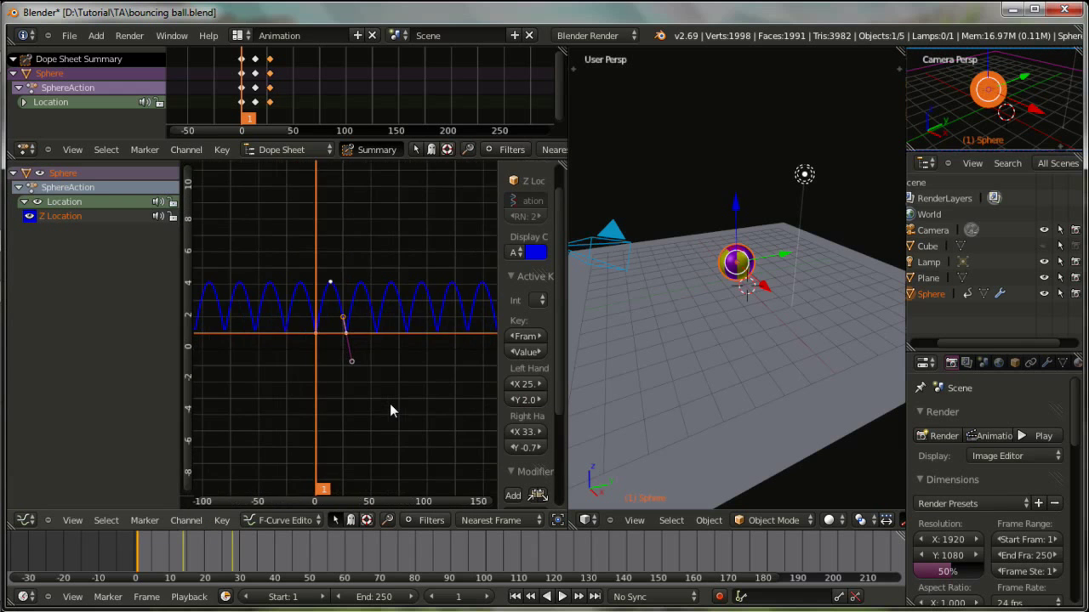
middle_click_drag(389, 403, 354, 420)
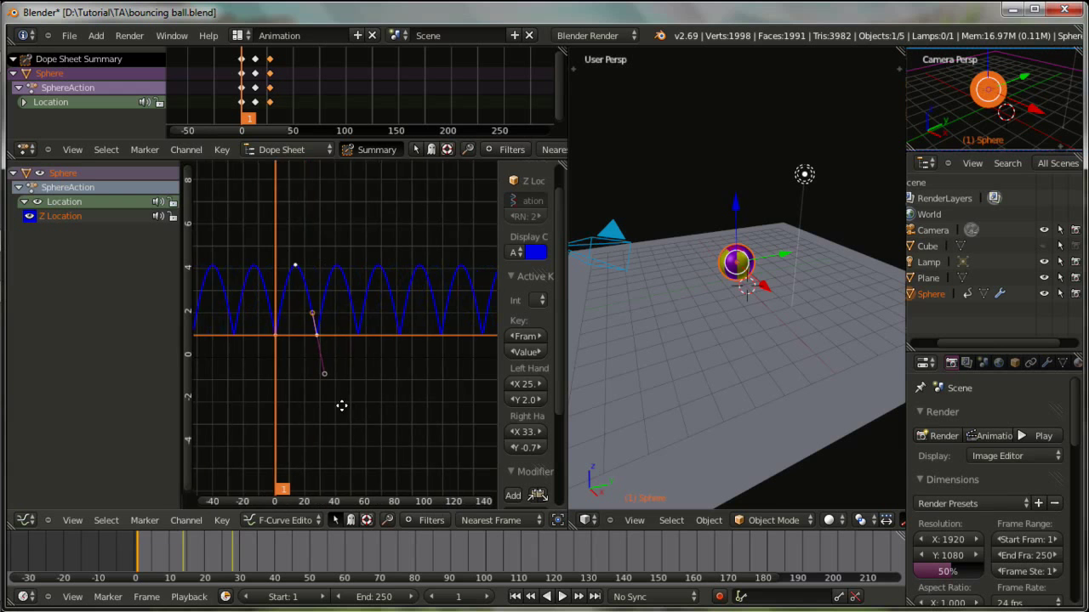
scroll(354, 420, "down", 2)
scroll(354, 420, "down", 2)
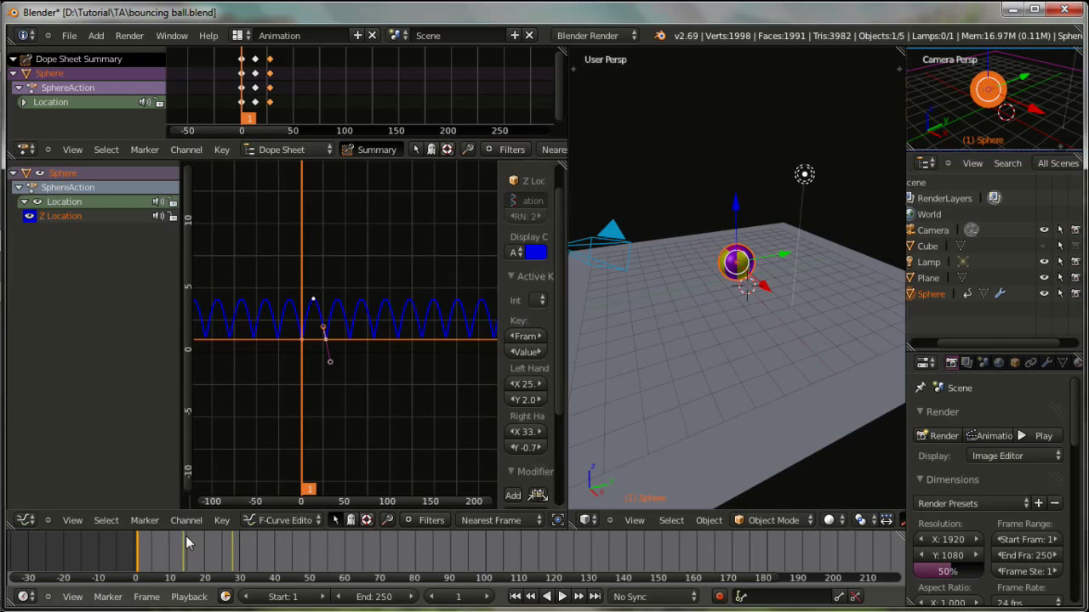
Play the bouncing animation and watch it from a low side angle, then stop.
middle_click_drag(546, 549, 485, 548, "ctrl")
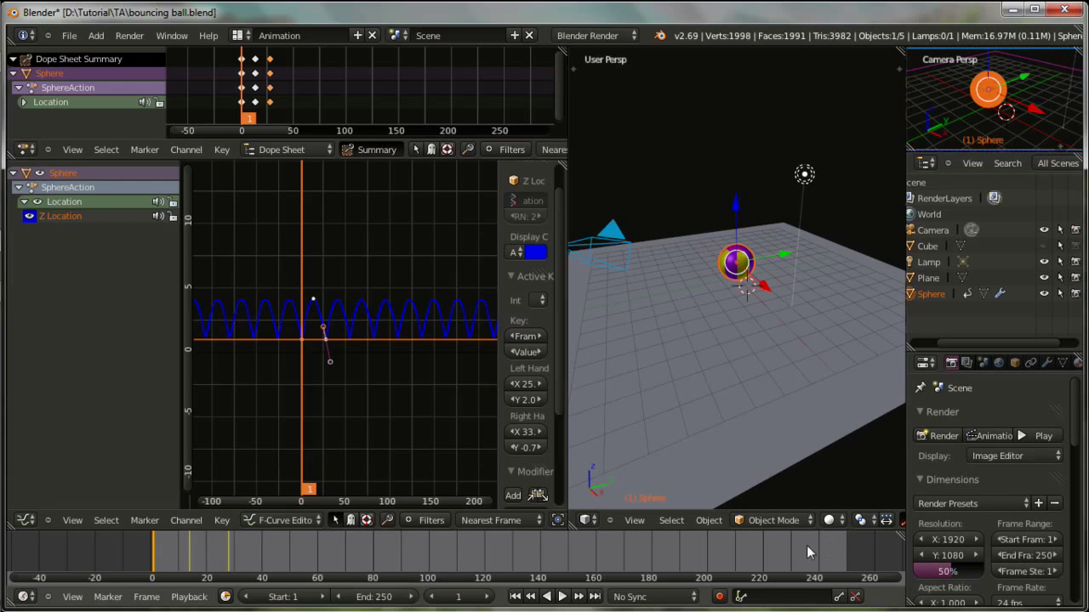
left_click(562, 598)
mouse_move(755, 247)
middle_mouse_down()
mouse_move(763, 175)
mouse_move(746, 177)
mouse_move(831, 214)
middle_mouse_up()
middle_click_drag(741, 344, 804, 335)
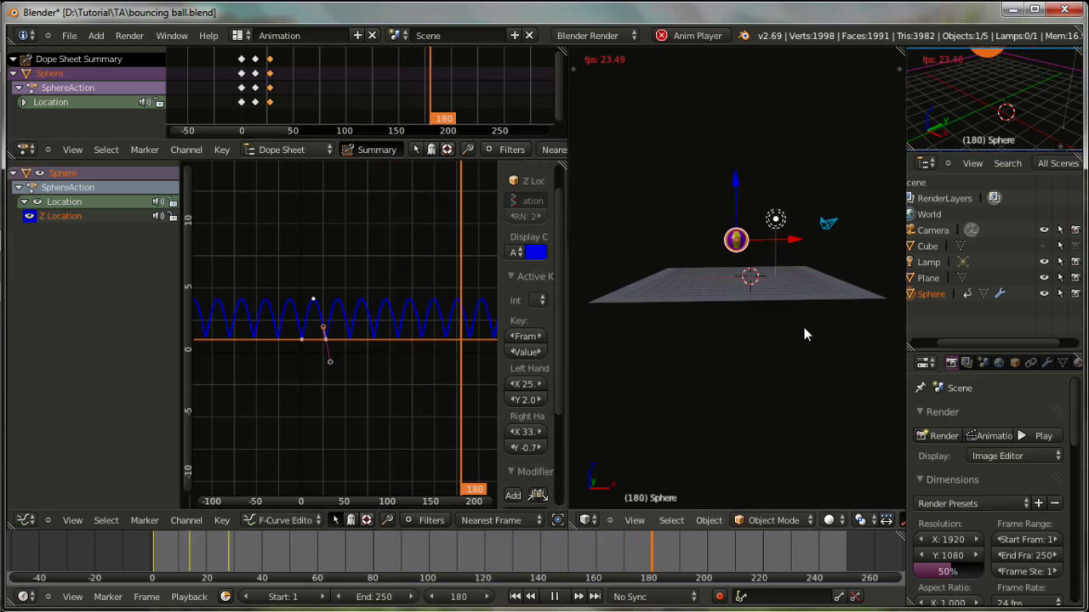
scroll(804, 334, "up", 2)
scroll(805, 334, "up", 3)
scroll(804, 334, "up", 3)
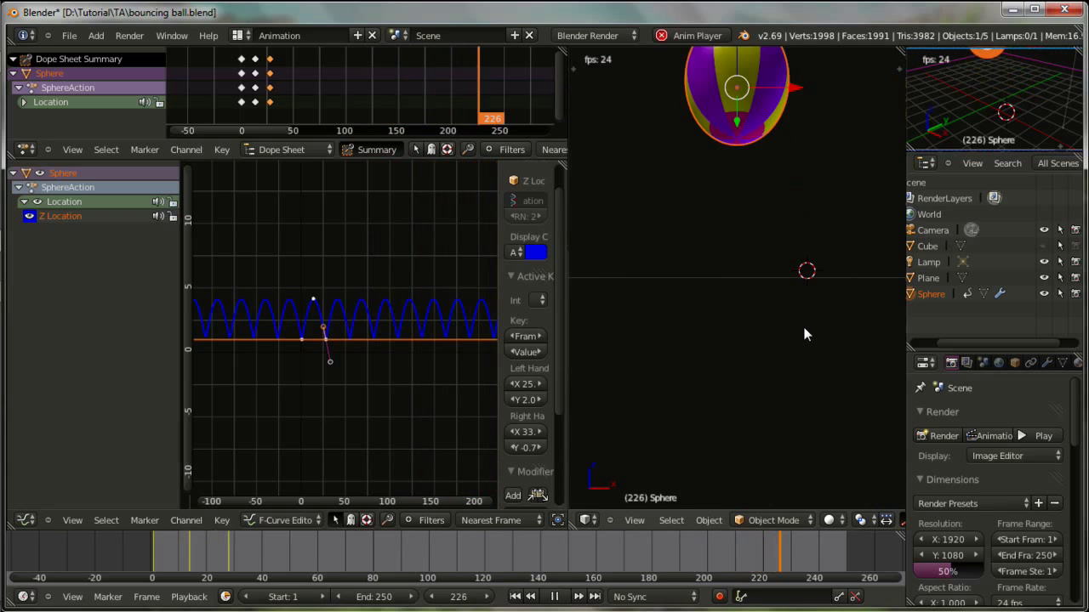
middle_click_drag(694, 338, 744, 349)
scroll(711, 339, "down", 2)
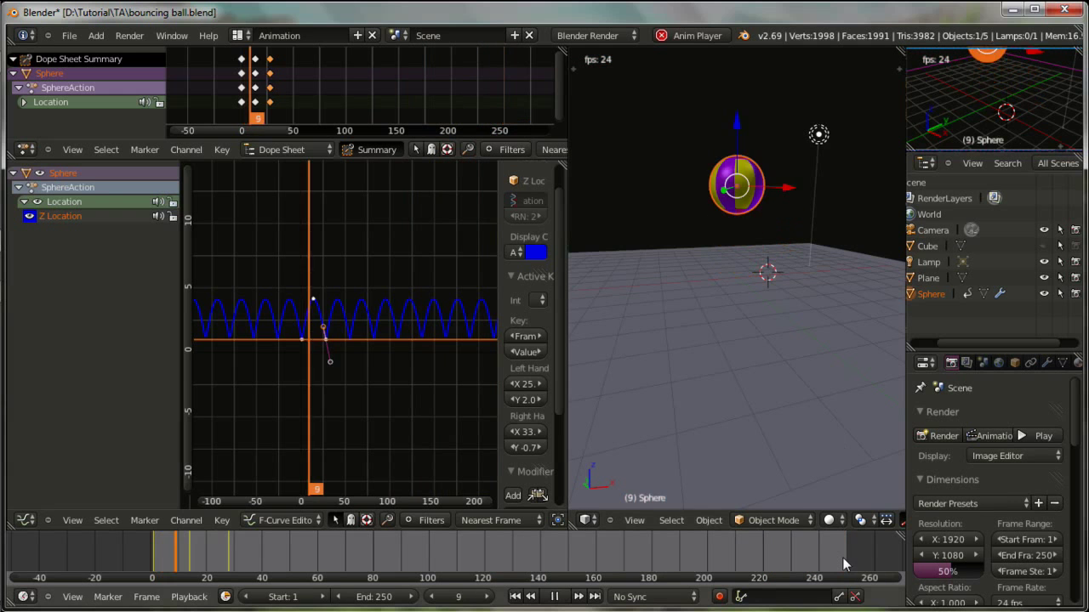
left_click(552, 598)
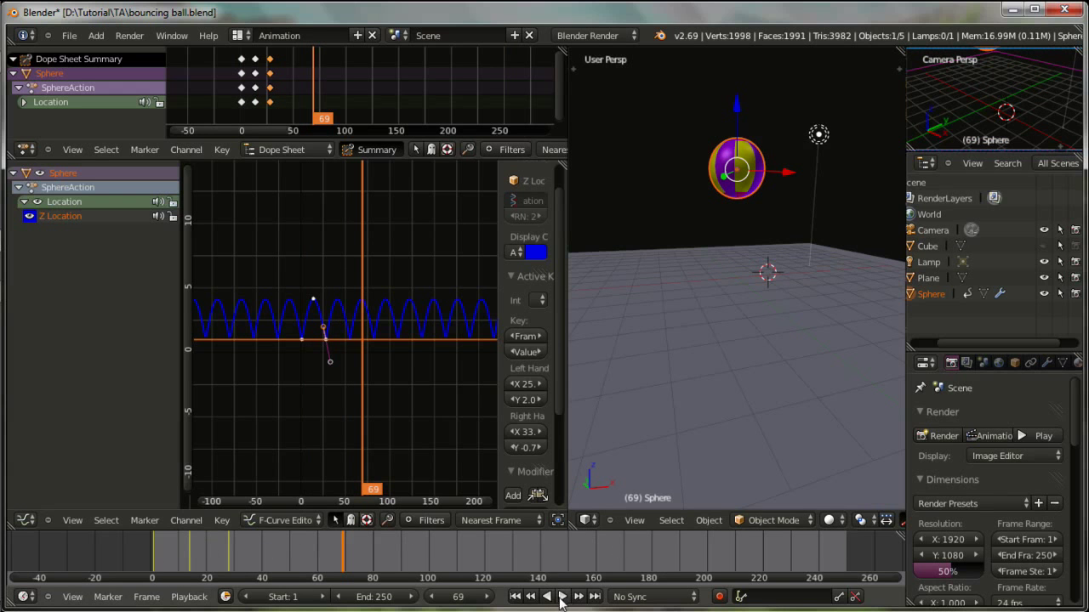
Replay briefly, then rewind the playhead to frame 1.
left_click(562, 597)
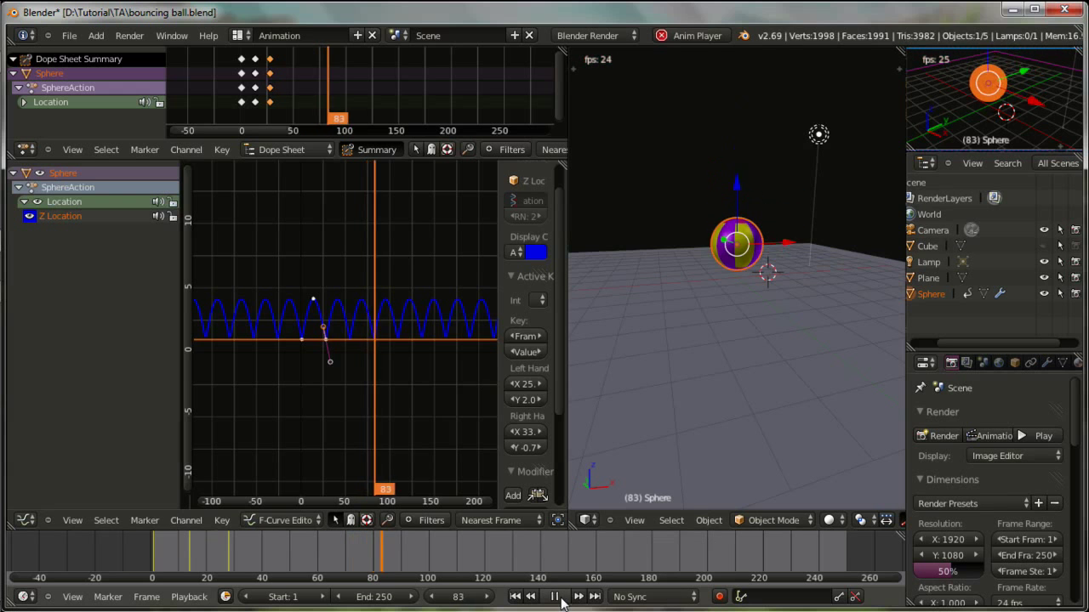
left_click(559, 597)
left_click_drag(444, 566, 155, 557)
mouse_move(664, 374)
middle_mouse_down()
mouse_move(782, 377)
mouse_move(823, 358)
mouse_move(802, 352)
middle_mouse_up()
scroll(801, 352, "up", 3)
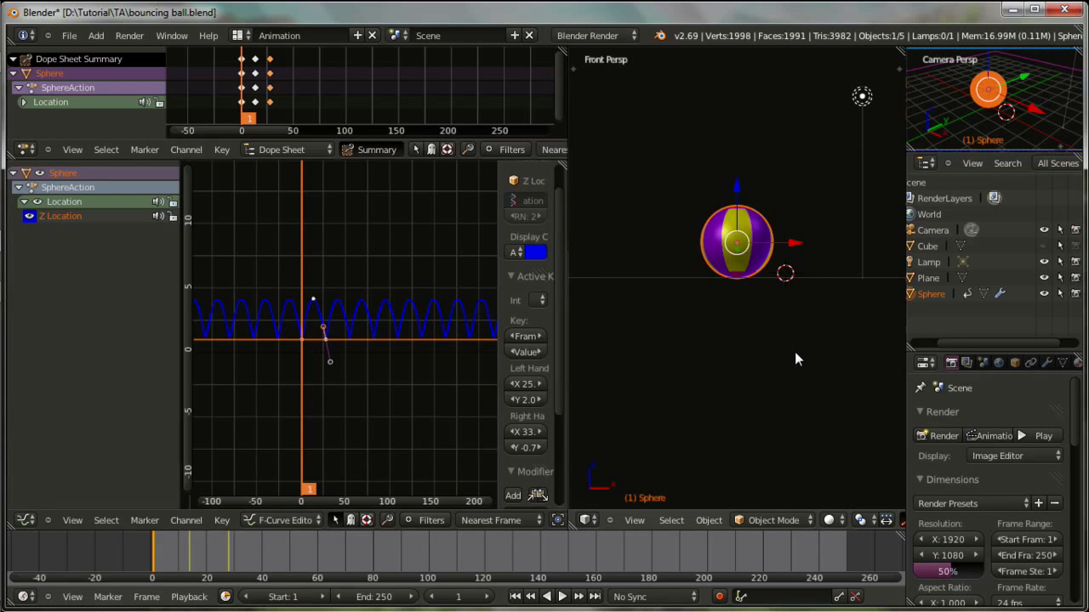
Switch the 3D view to orthographic and zoom the graph onto the first bounces between 1 and 4.
mouse_move(765, 331)
middle_mouse_down()
mouse_move(802, 328)
mouse_move(620, 349)
mouse_move(639, 375)
mouse_move(708, 325)
mouse_move(713, 299)
mouse_move(726, 325)
mouse_move(709, 311)
mouse_move(651, 342)
middle_mouse_up()
key("KP_5")
mouse_move(162, 555)
left_mouse_down()
mouse_move(495, 557)
mouse_move(156, 559)
left_mouse_up()
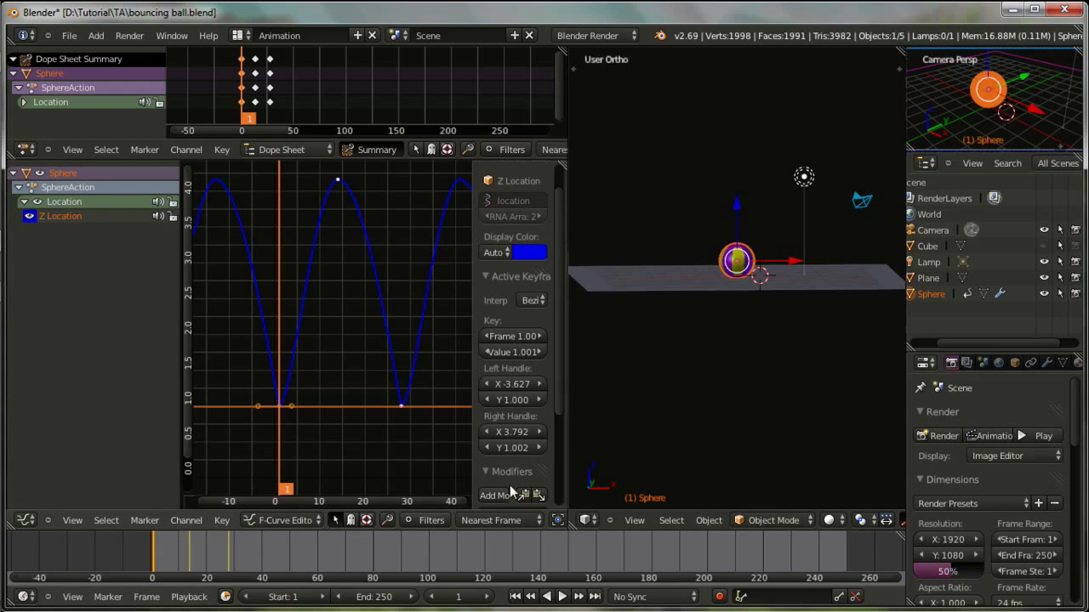
Switch the screen layout to Default.
left_click(239, 35)
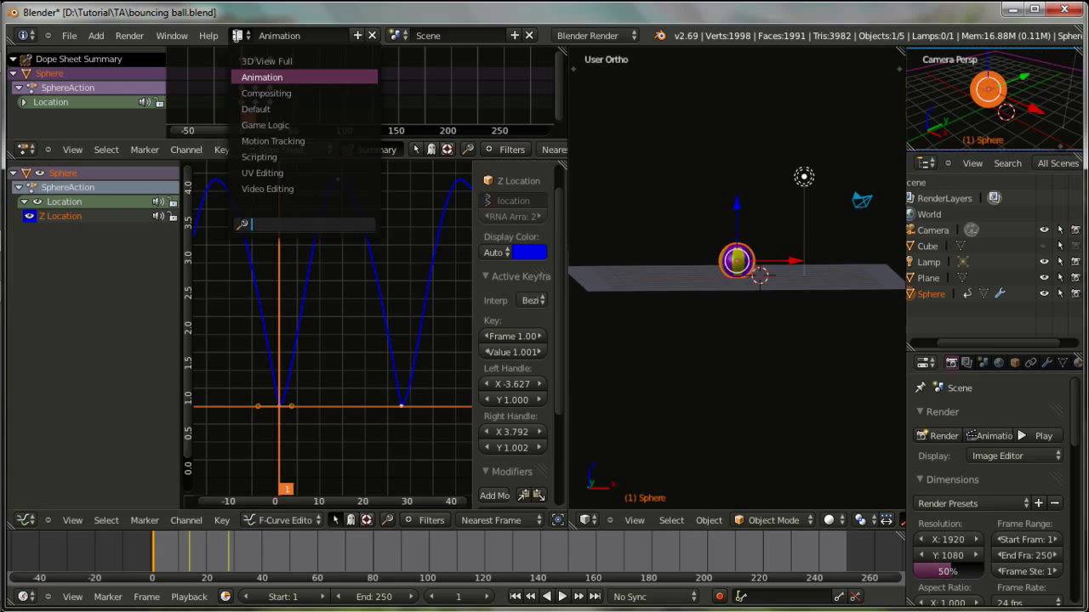
left_click(269, 109)
scroll(509, 360, "up", 3)
mouse_move(545, 375)
middle_mouse_down()
mouse_move(618, 406)
mouse_move(580, 361)
mouse_move(567, 362)
middle_mouse_up()
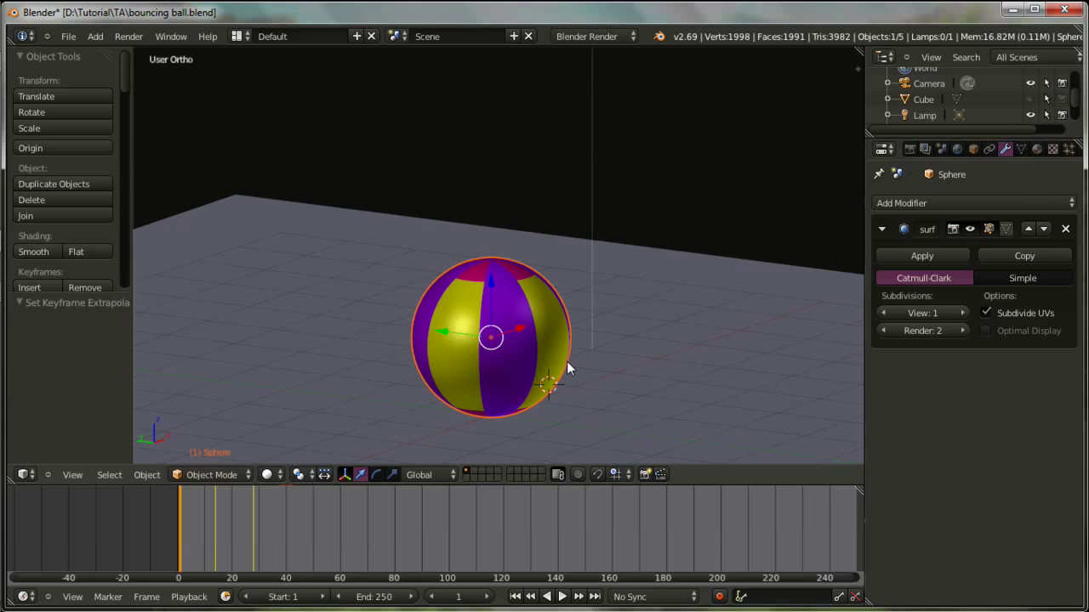
Set the front orthographic view and centre the striped ball on screen.
key("KP_1")
left_click(80, 475)
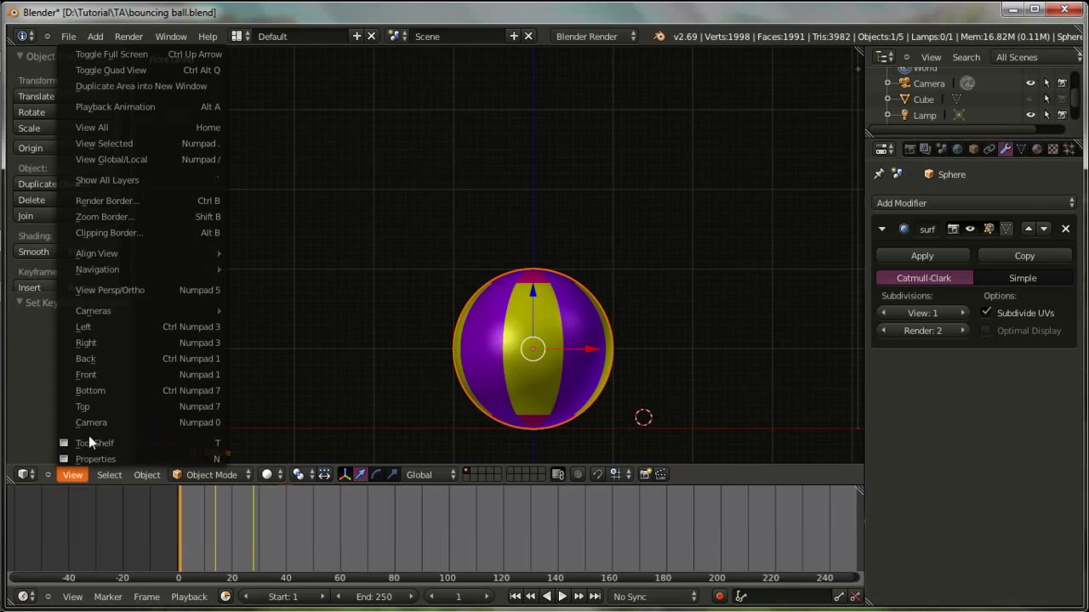
left_click(93, 375)
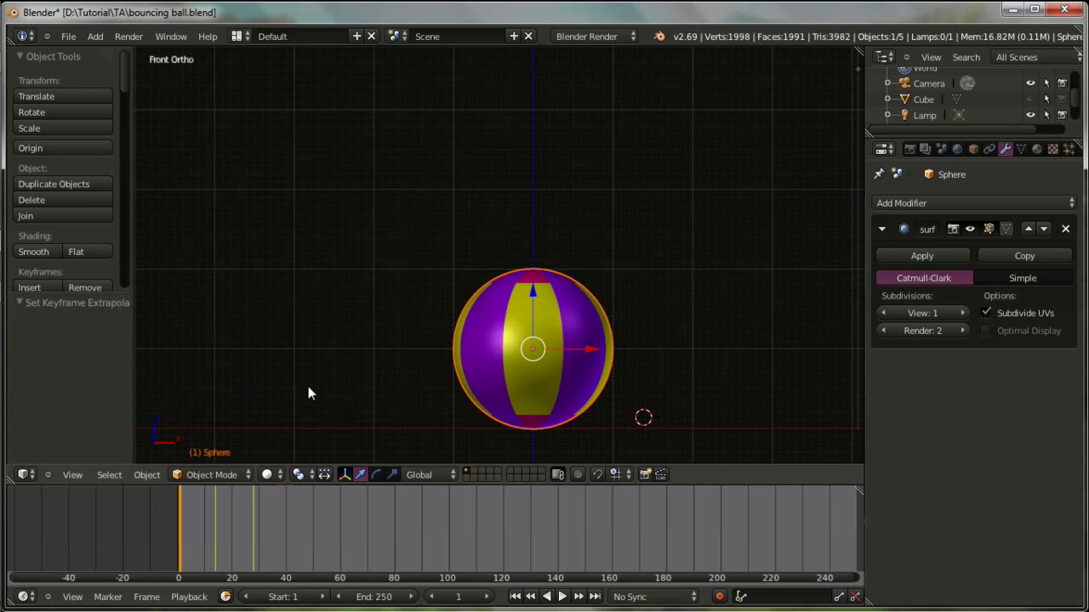
middle_click_drag(602, 400, 579, 341, "shift")
scroll(563, 343, "up", 2)
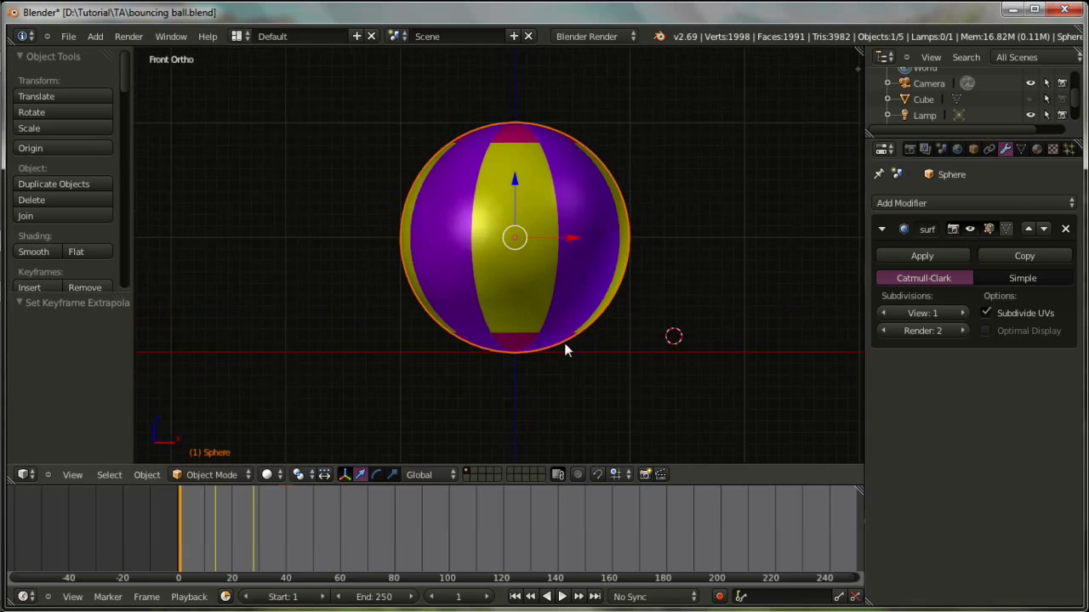
scroll(564, 355, "up", 3)
middle_click_drag(572, 270, 579, 201, "shift")
Toggle the viewport display mode and dismiss the snap menu without changes.
key("z")
key("z")
scroll(599, 398, "down", 4)
scroll(570, 381, "down", 1)
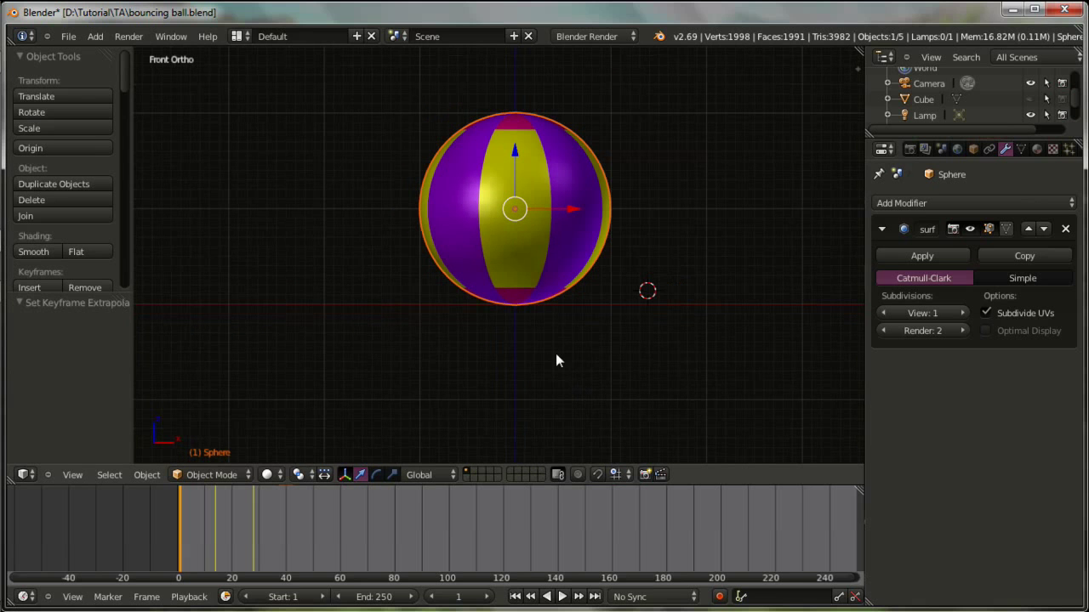
key("shift+s")
key("Escape")
Snap the 3D cursor to the selected ball and set viewport shading to Wireframe.
key("shift+s")
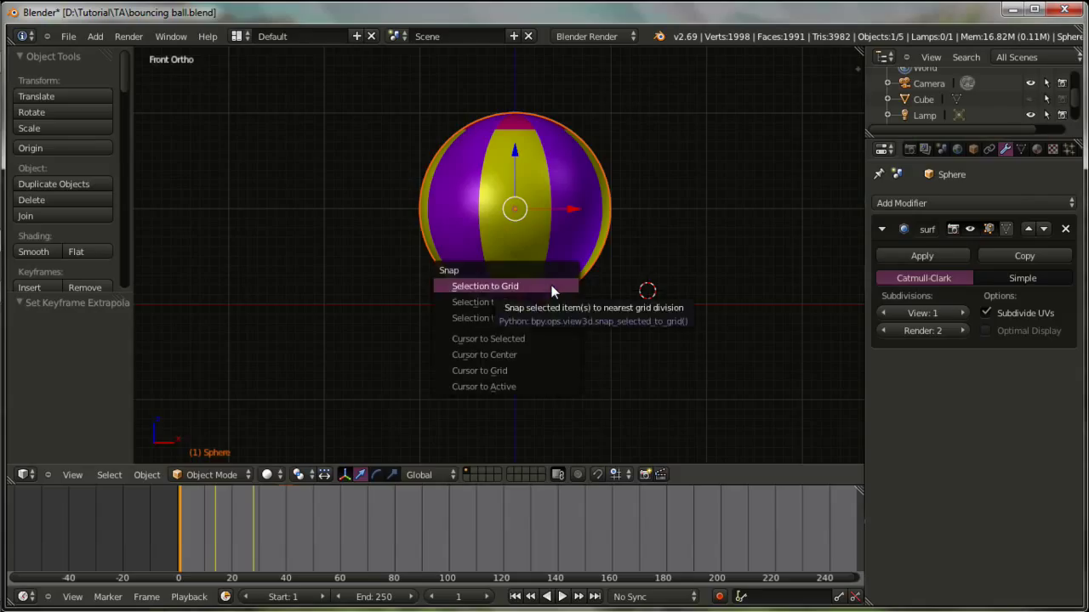
left_click(532, 337)
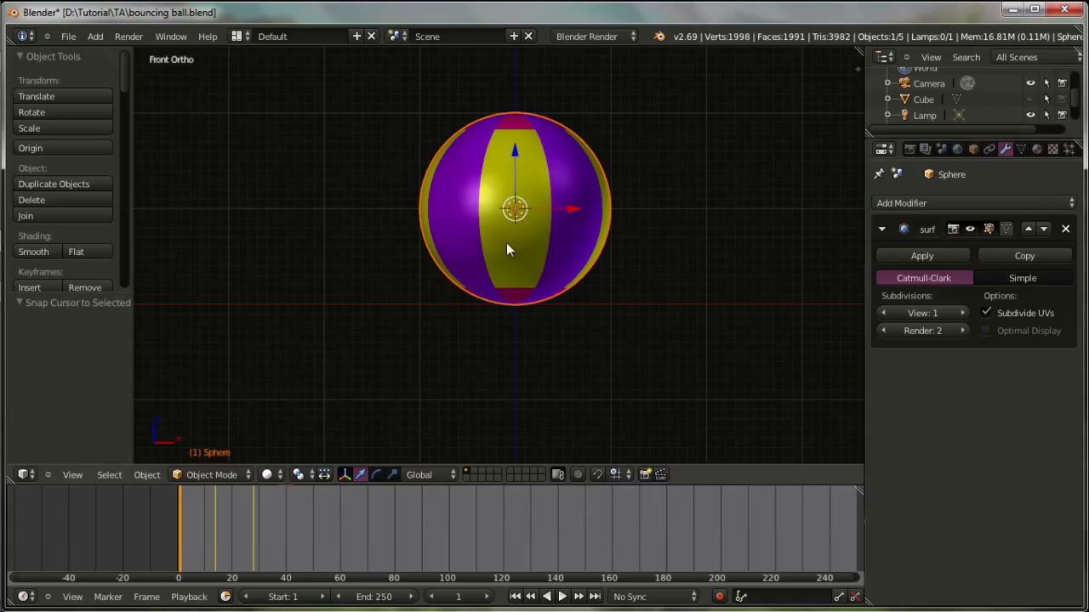
key("z")
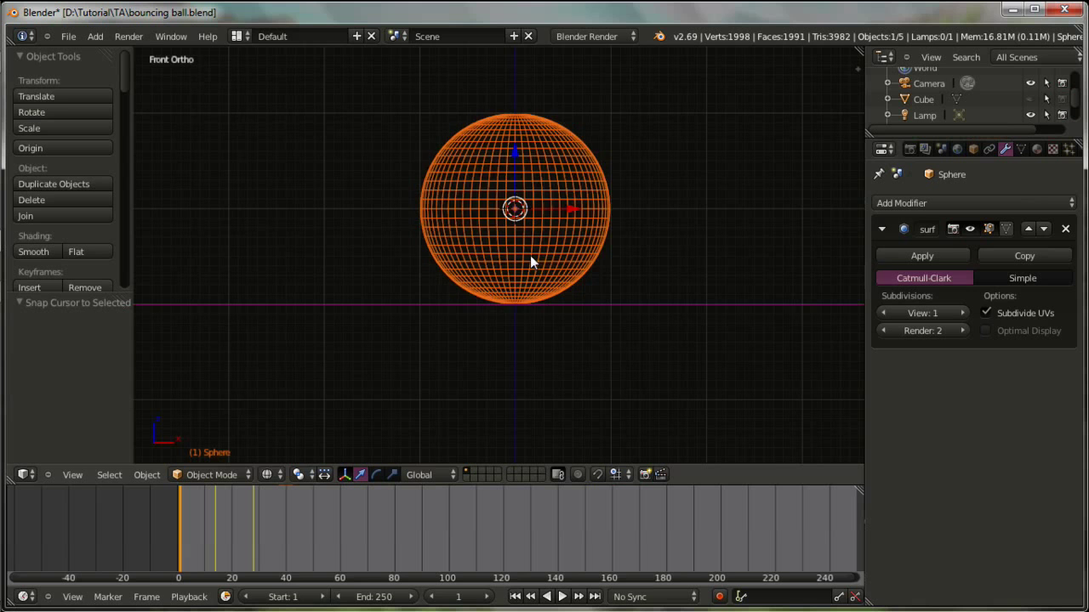
scroll(602, 294, "up", 2)
scroll(603, 293, "up", 1)
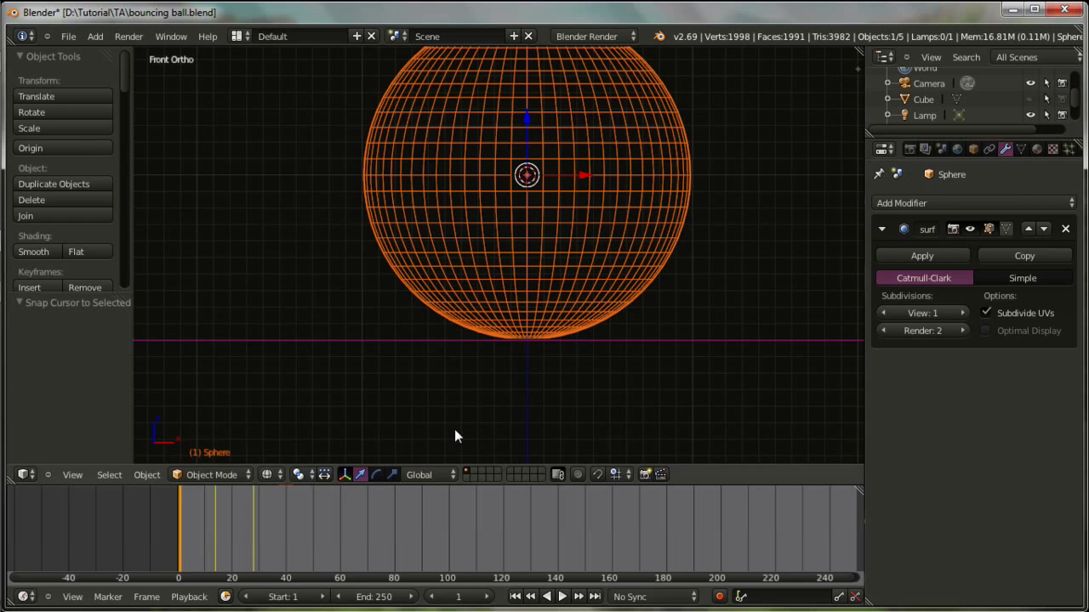
left_click(275, 476)
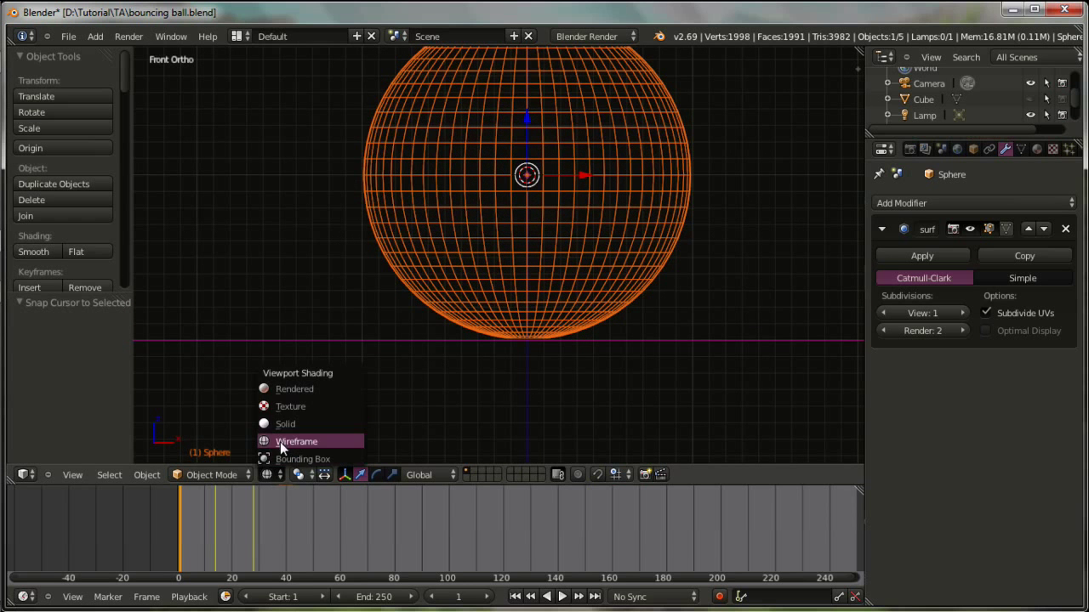
left_click(280, 441)
left_click(267, 474)
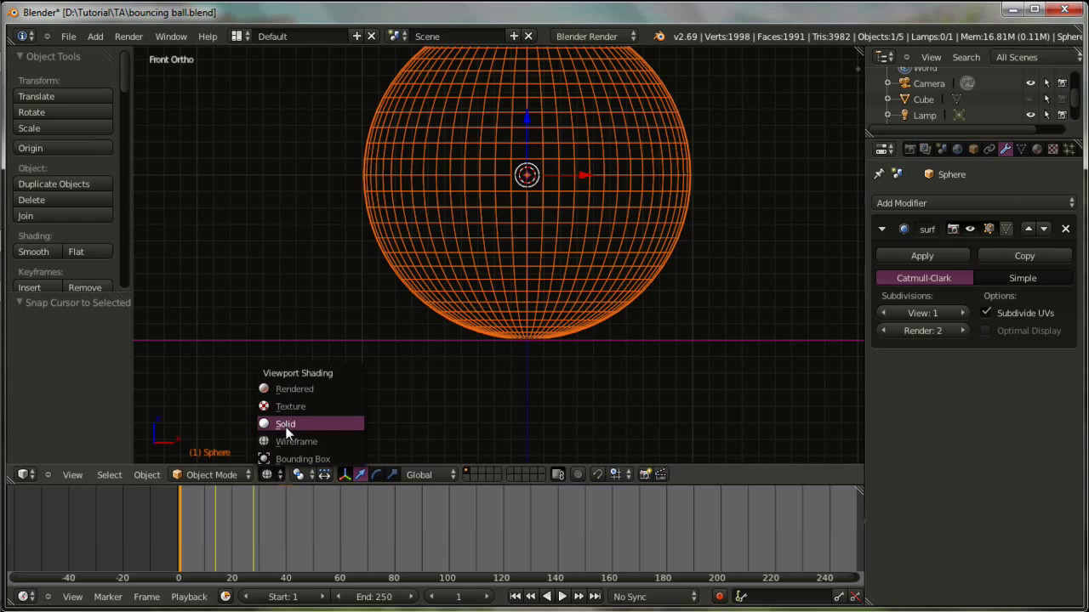
left_click(286, 428)
left_click(267, 475)
left_click(289, 441)
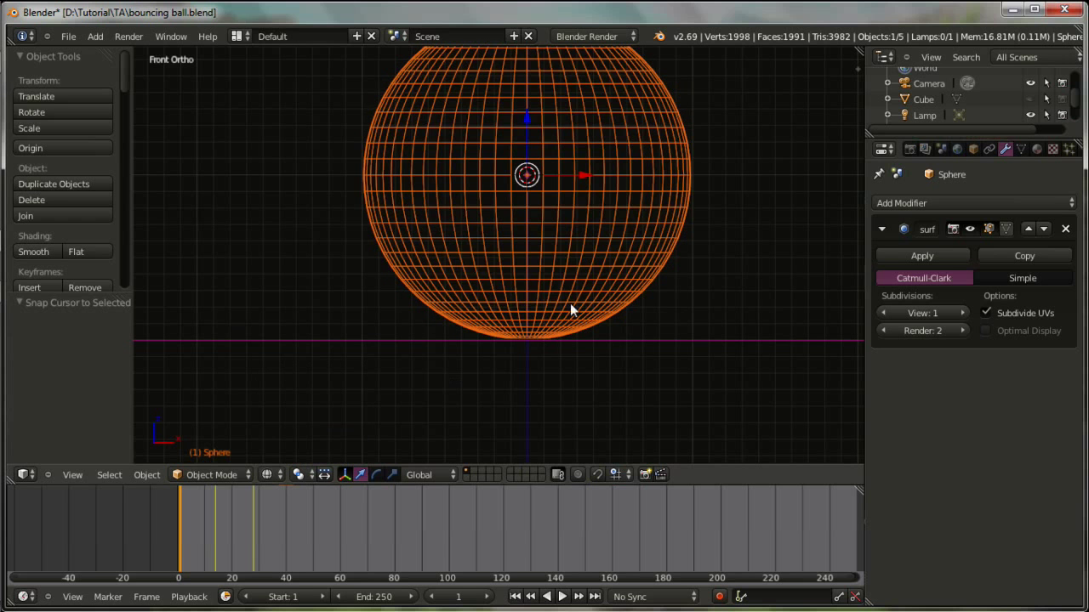
scroll(501, 271, "down", 4)
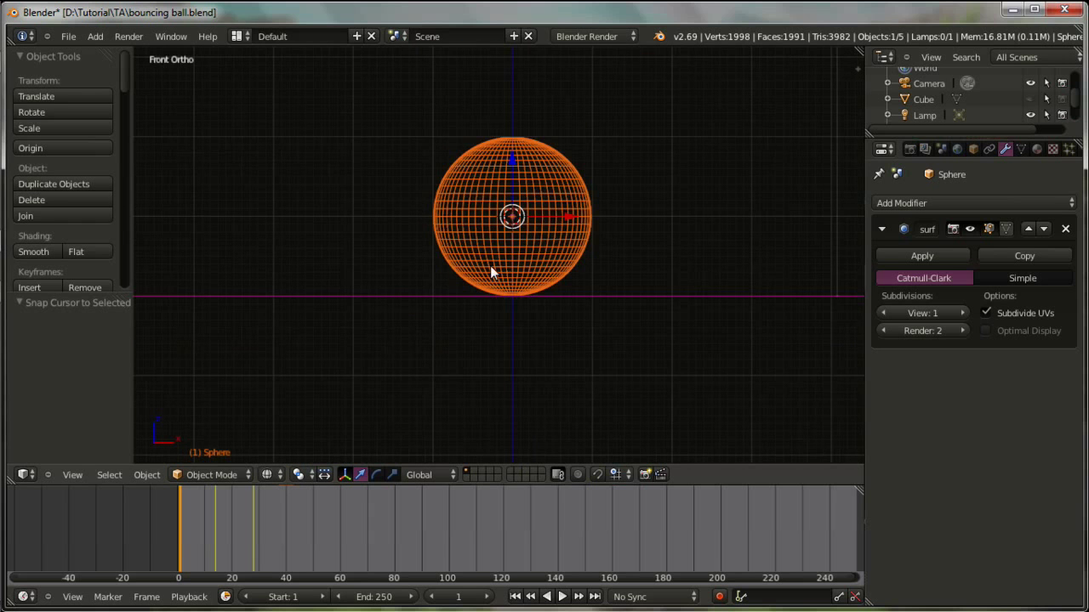
Add a Lattice at the ball and scale it to 2.334 to enclose it.
left_click(90, 40)
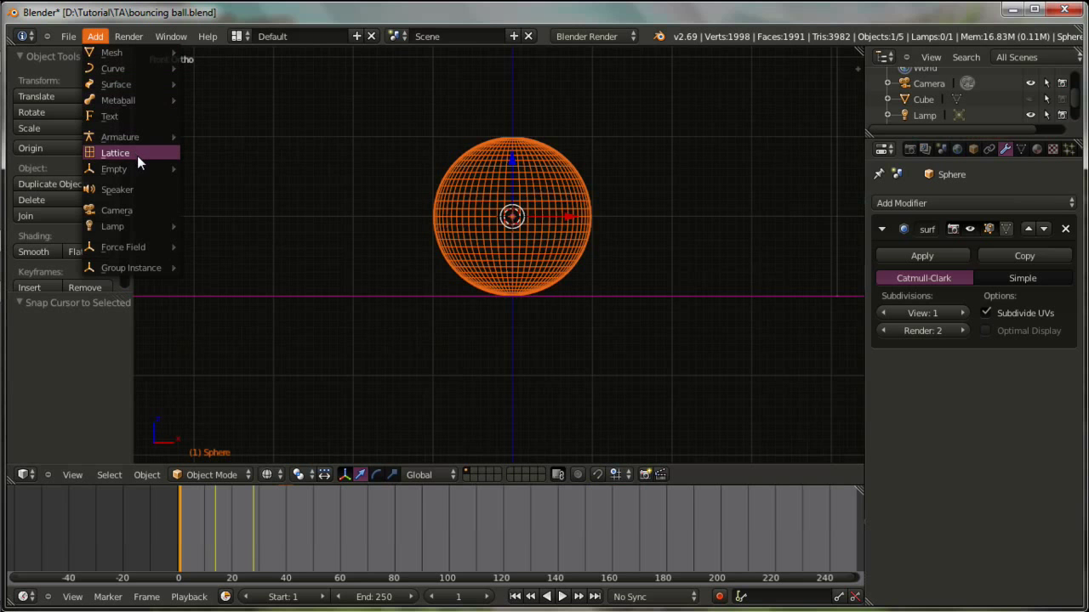
left_click(137, 156)
scroll(596, 311, "down", 3)
scroll(581, 312, "up", 3)
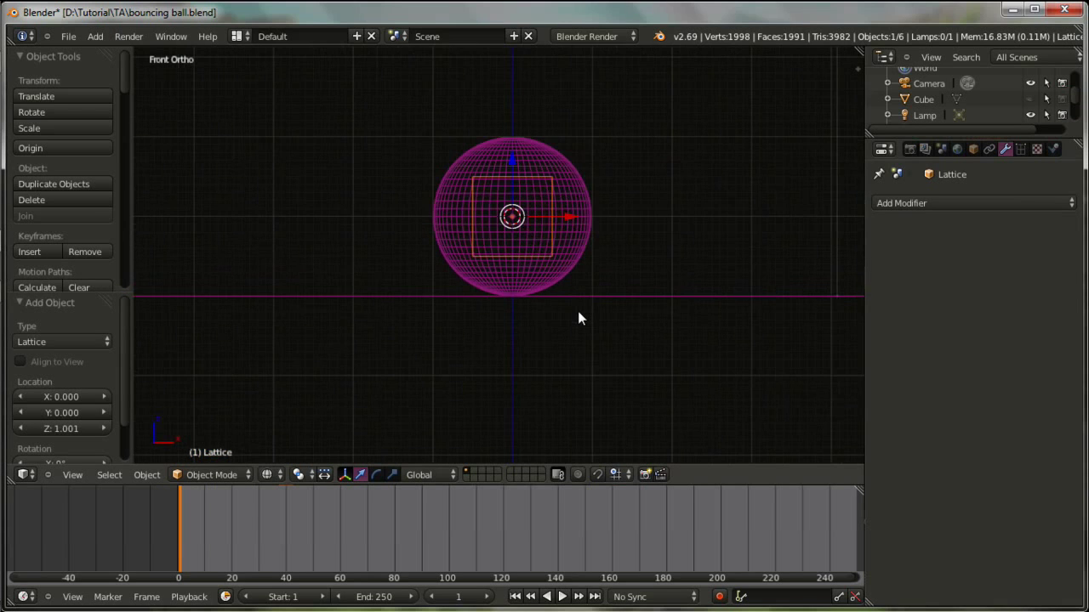
key("s")
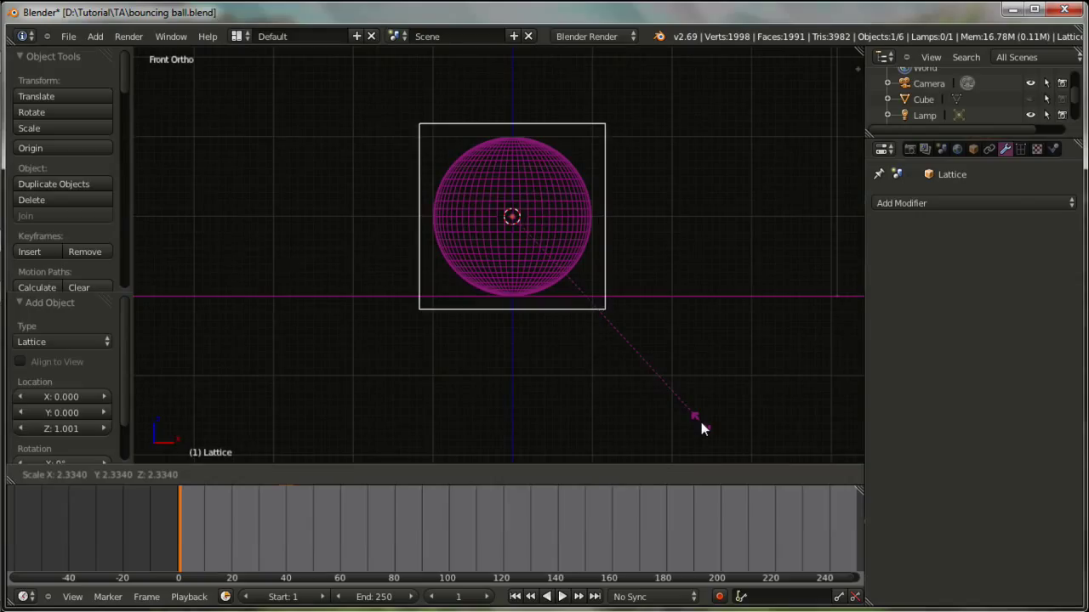
left_click(701, 422)
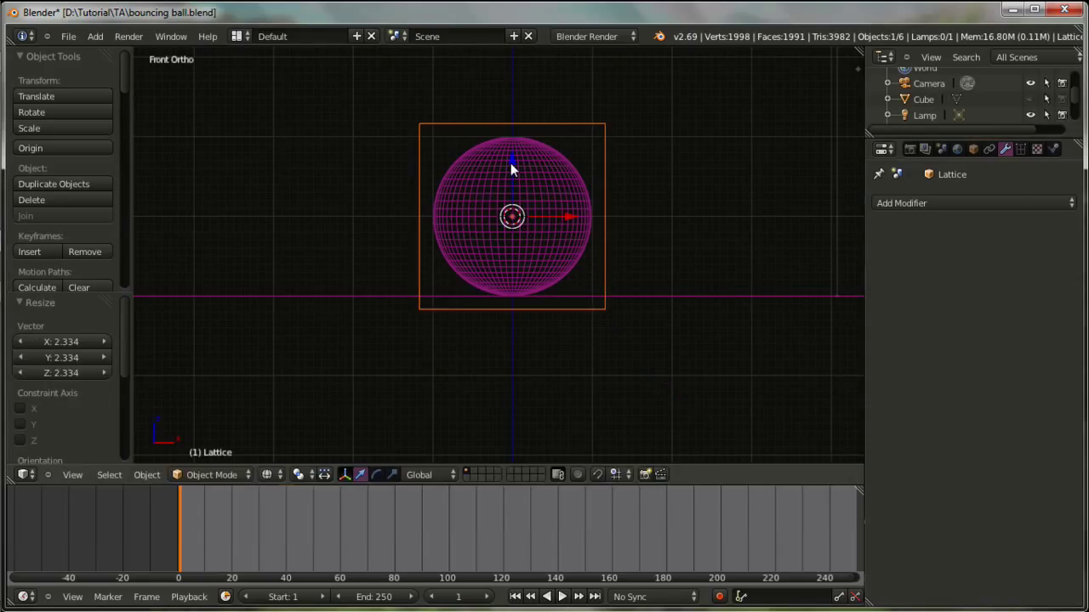
Raise the lattice 0.17 along Z and return to Solid shading.
key("g")
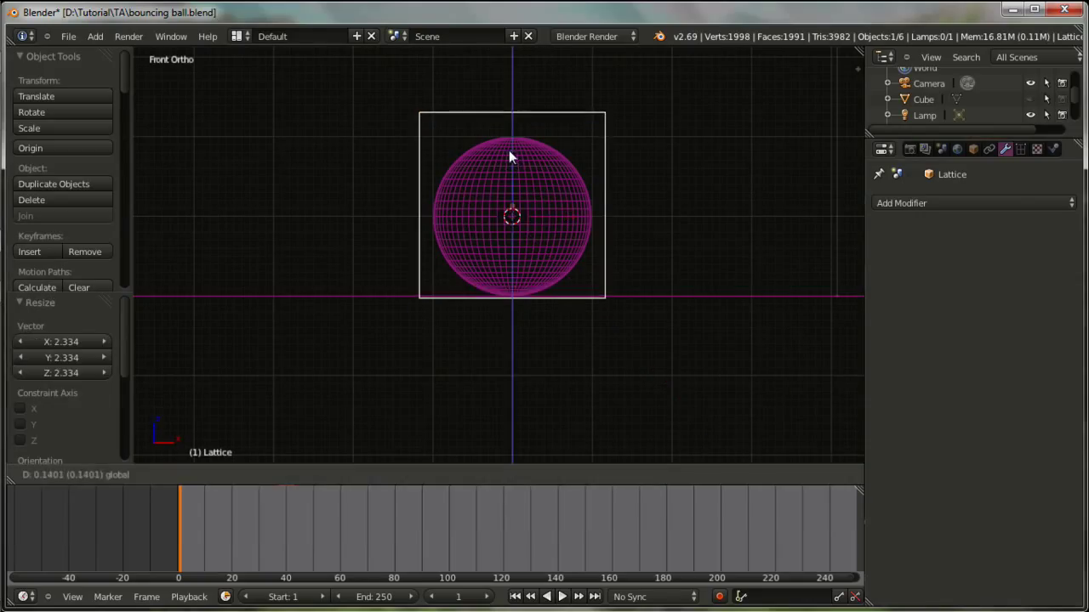
left_click(508, 149)
mouse_move(489, 232)
middle_mouse_down()
mouse_move(615, 261)
mouse_move(482, 248)
middle_mouse_up()
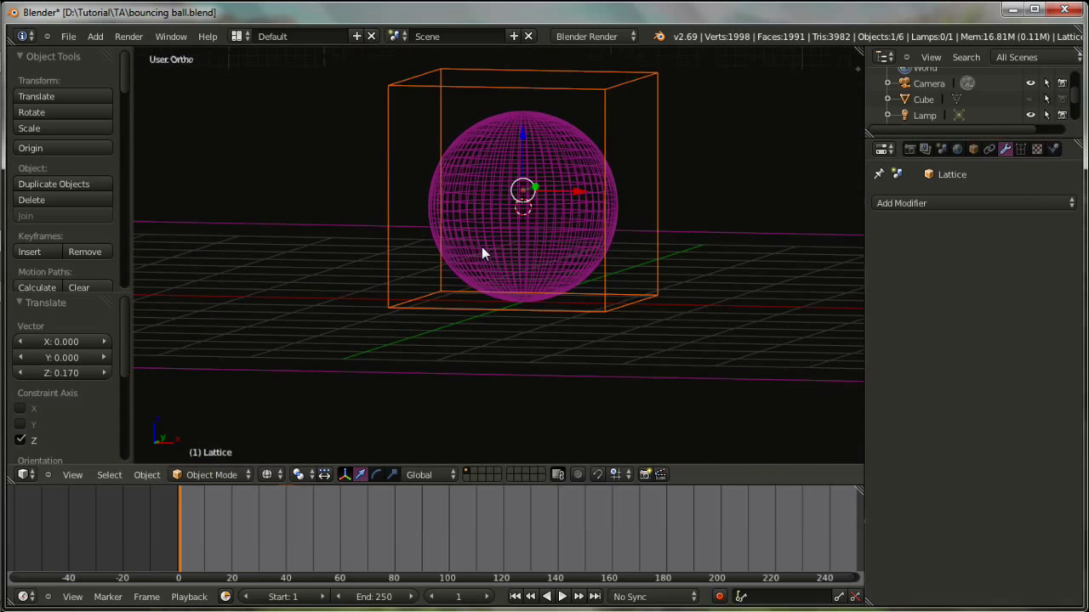
key("KP_1")
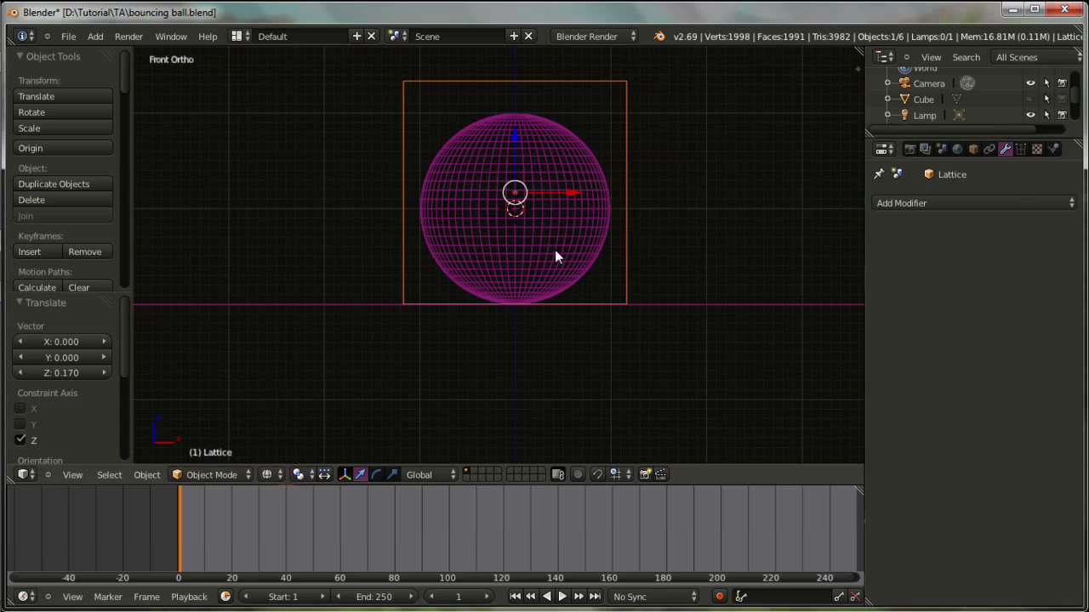
mouse_move(491, 313)
middle_mouse_down()
mouse_move(589, 335)
mouse_move(381, 351)
mouse_move(699, 335)
mouse_move(557, 217)
mouse_move(559, 336)
mouse_move(487, 346)
middle_mouse_up()
key("z")
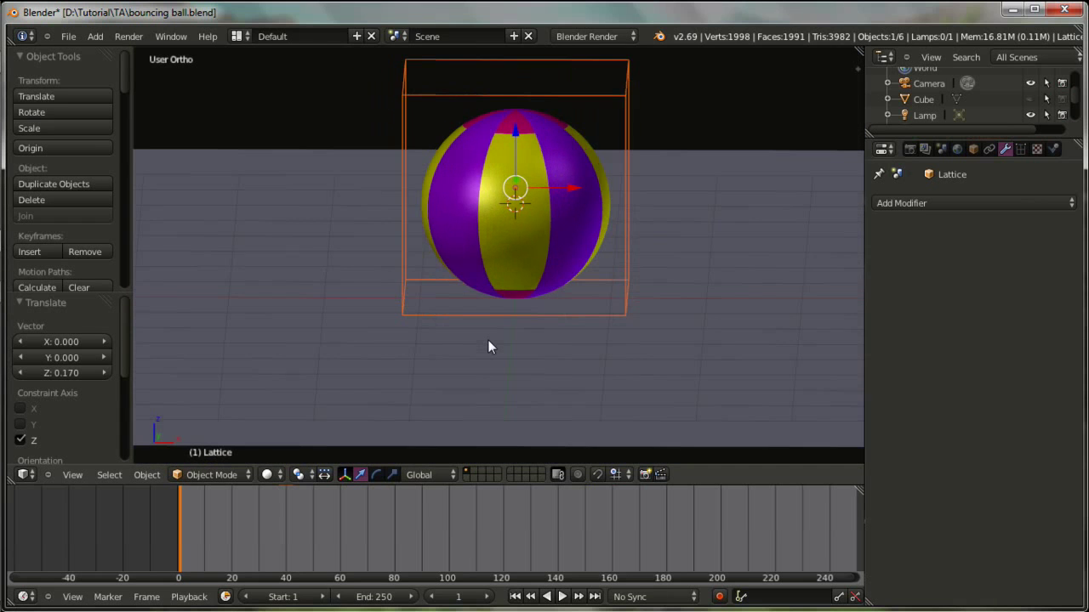
Add a cube beside the ball, briefly edit it, then delete it.
scroll(487, 347, "down", 3)
key("shift+a")
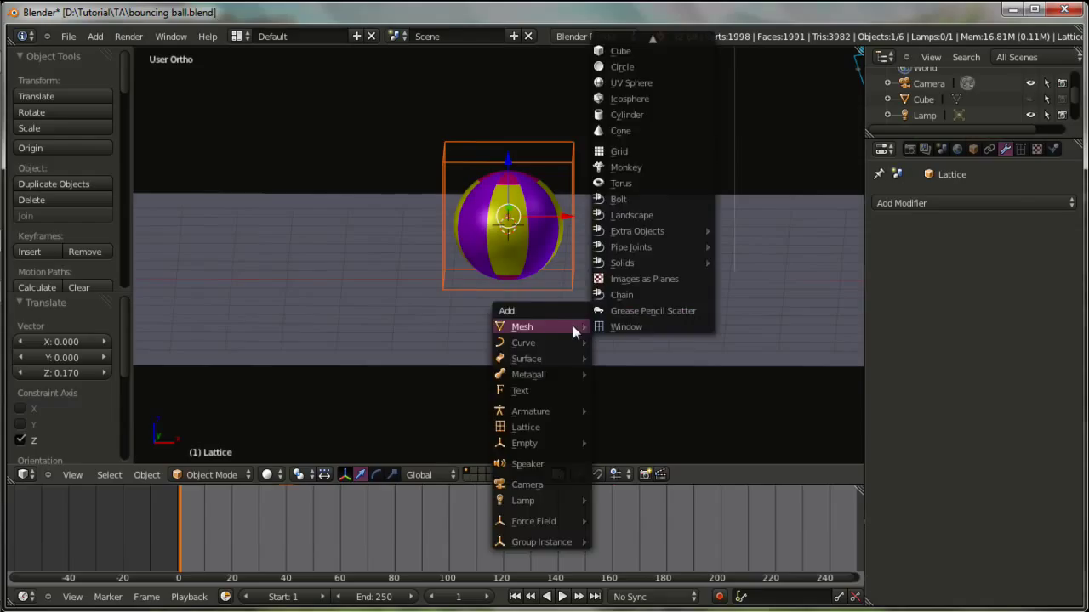
left_click(636, 52)
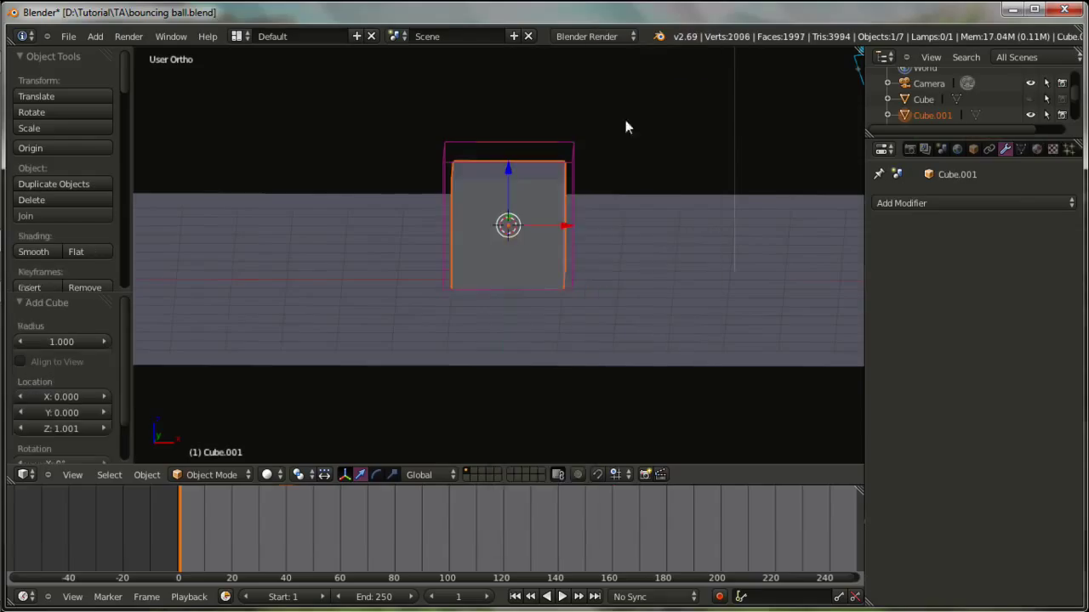
left_click_drag(568, 238, 748, 243)
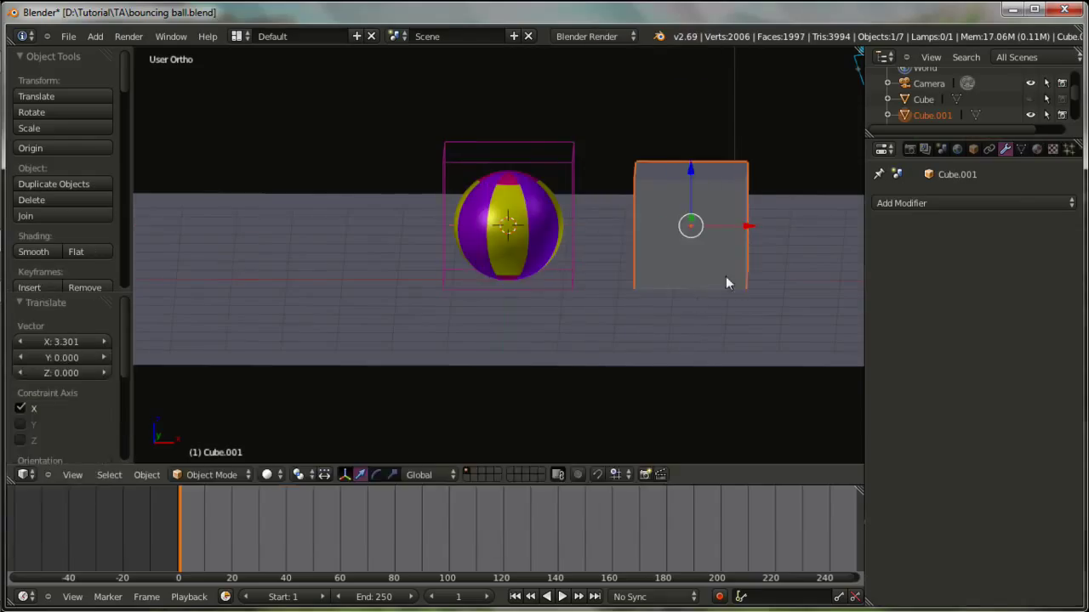
key("Tab")
right_click(701, 266)
middle_click_drag(736, 273, 598, 285)
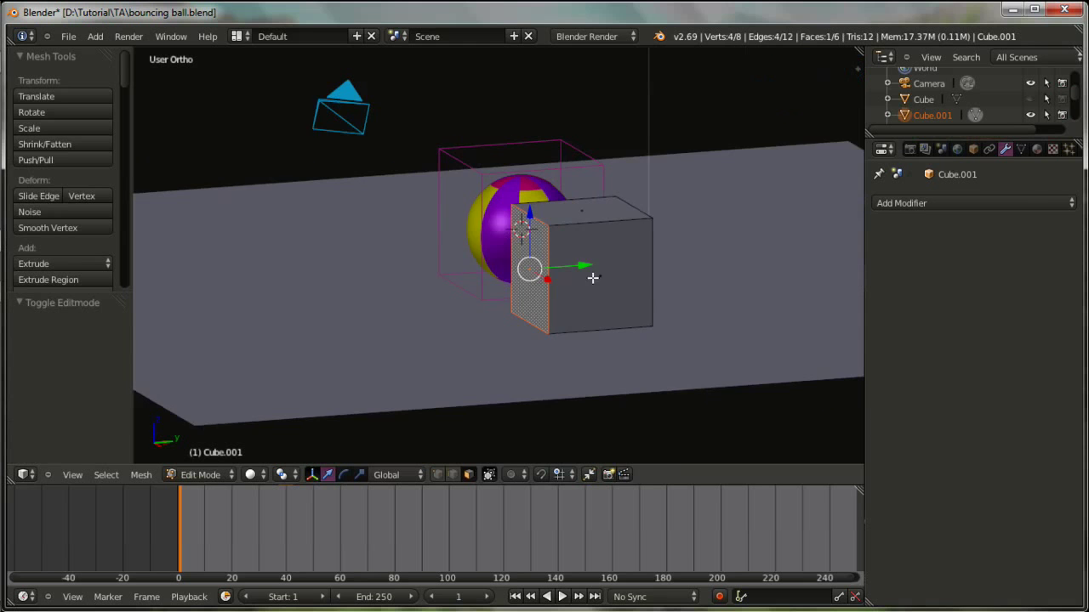
mouse_move(670, 333)
middle_mouse_down()
mouse_move(530, 340)
mouse_move(352, 265)
mouse_move(470, 317)
mouse_move(398, 269)
middle_mouse_up()
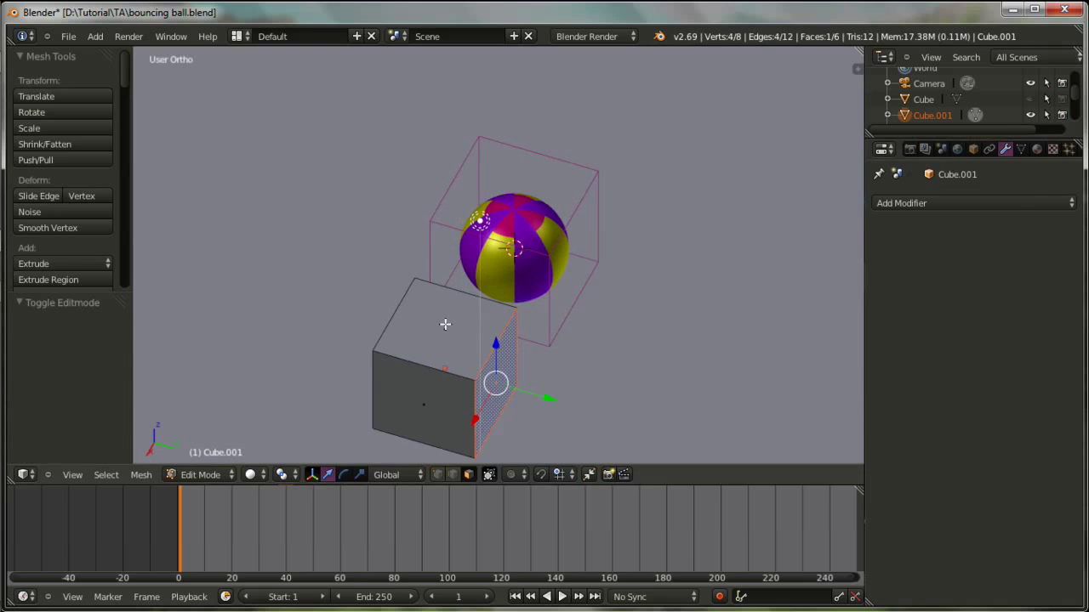
key("Tab")
key("x")
left_click(500, 367)
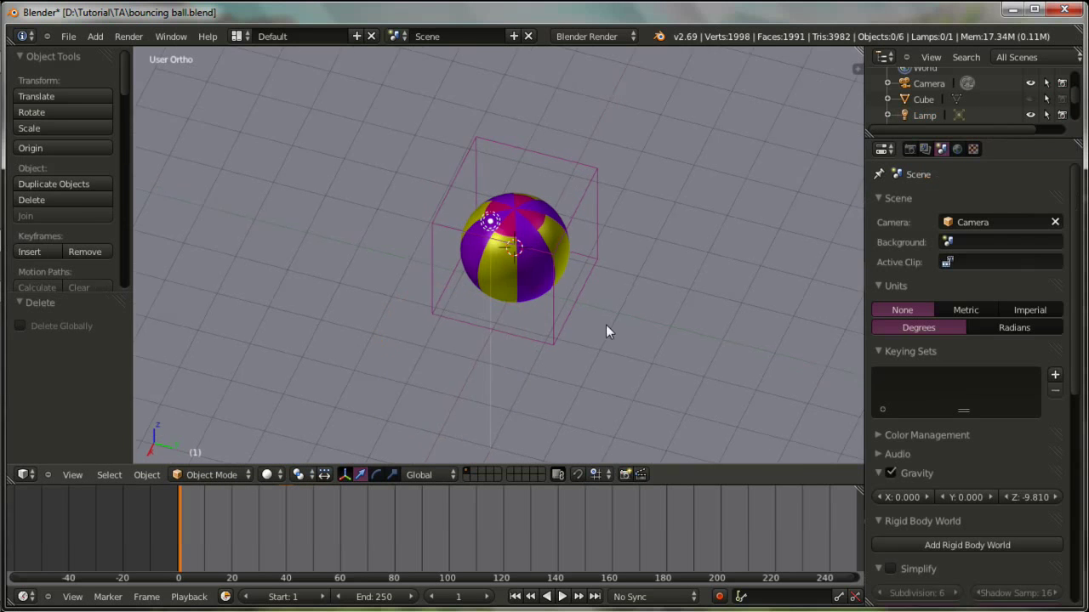
Select the lattice cage and inspect its corner points in Edit Mode.
middle_click_drag(607, 328, 541, 238)
right_click(544, 201)
right_click(543, 201)
key("Tab")
scroll(559, 220, "up", 2)
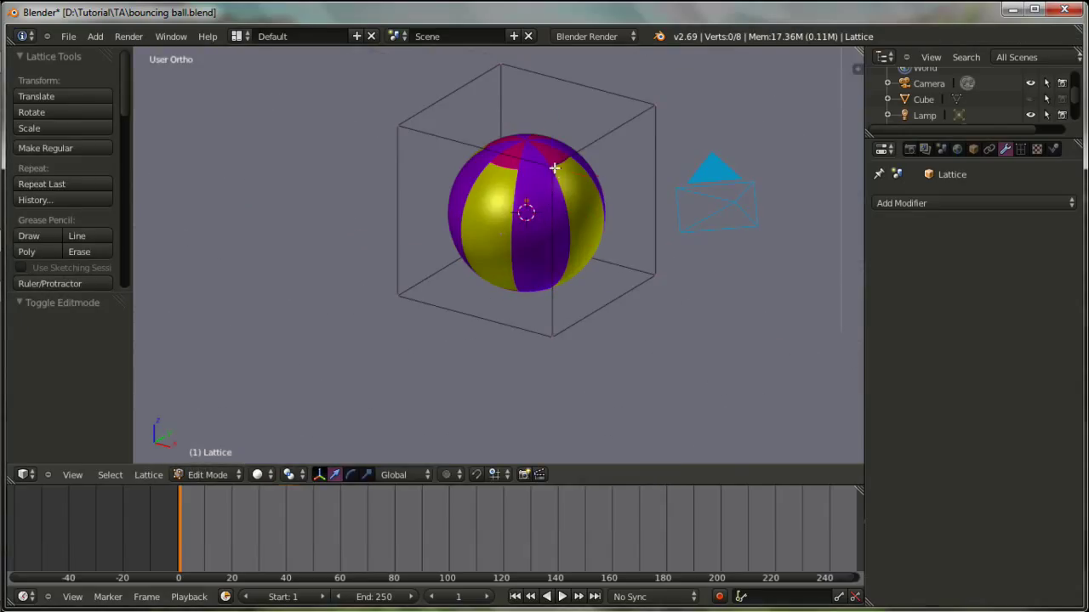
right_click(646, 104)
right_click(503, 66)
right_click(398, 128)
right_click(399, 296)
right_click(551, 336)
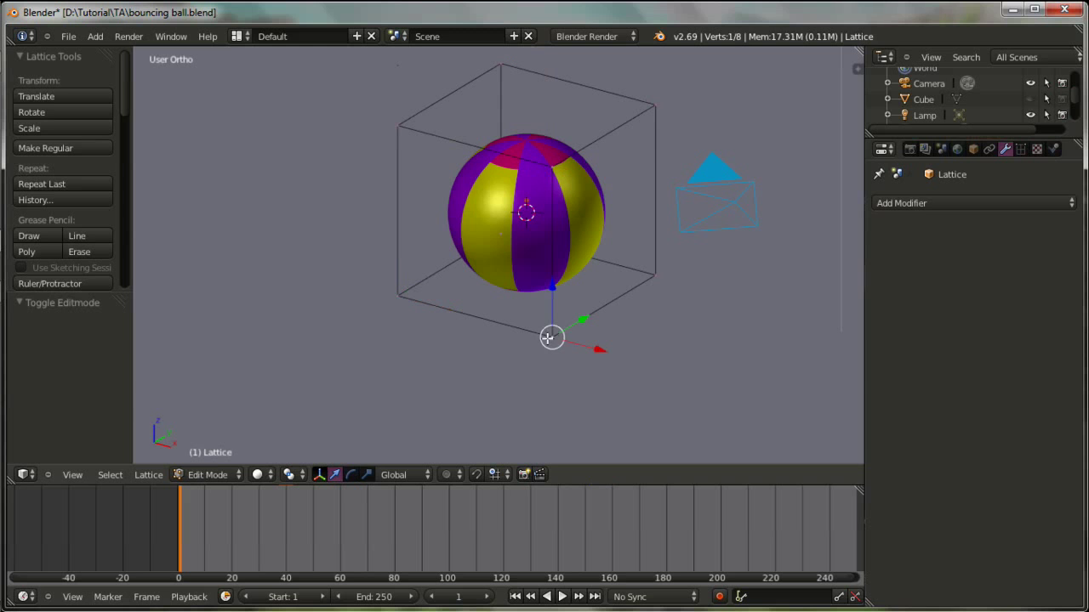
Return the lattice to Object Mode and go back to the front view.
key("Tab")
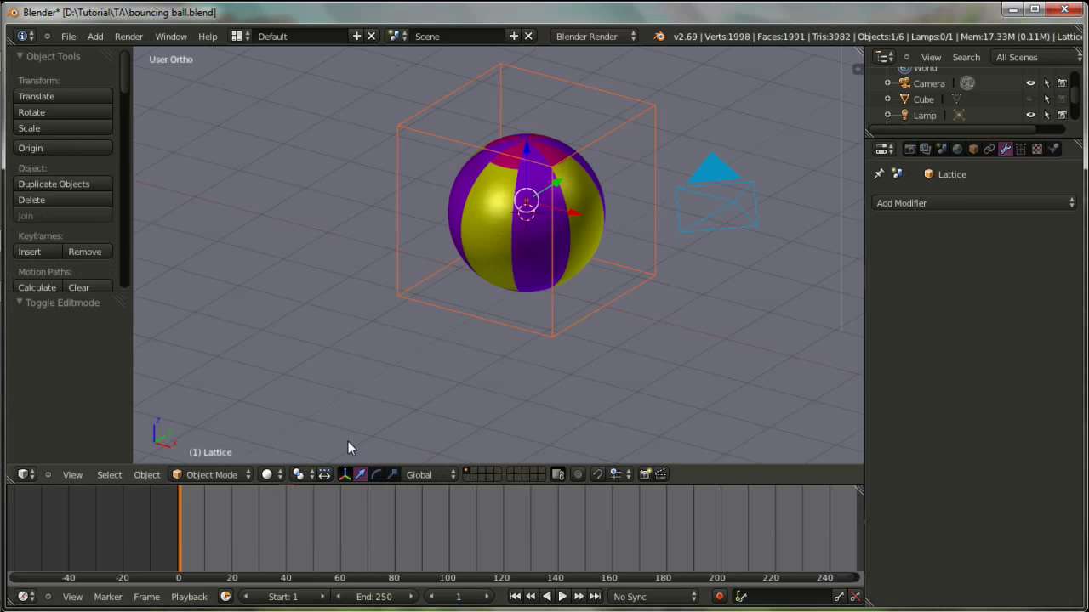
mouse_move(460, 372)
middle_mouse_down()
mouse_move(534, 377)
mouse_move(615, 349)
mouse_move(588, 342)
middle_mouse_up()
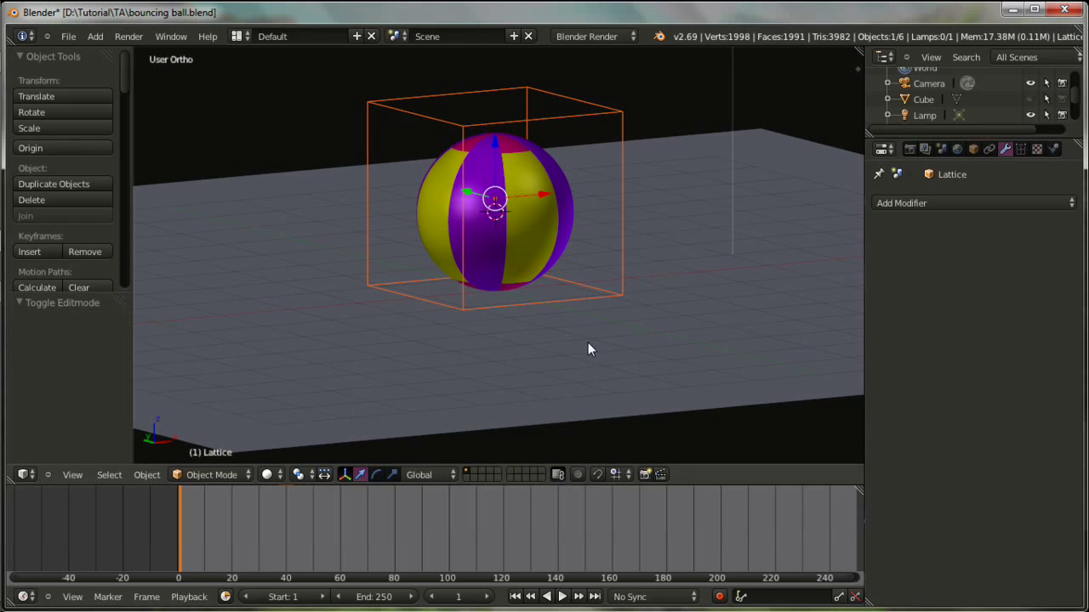
mouse_move(562, 304)
middle_mouse_down()
mouse_move(603, 322)
mouse_move(542, 331)
middle_mouse_up()
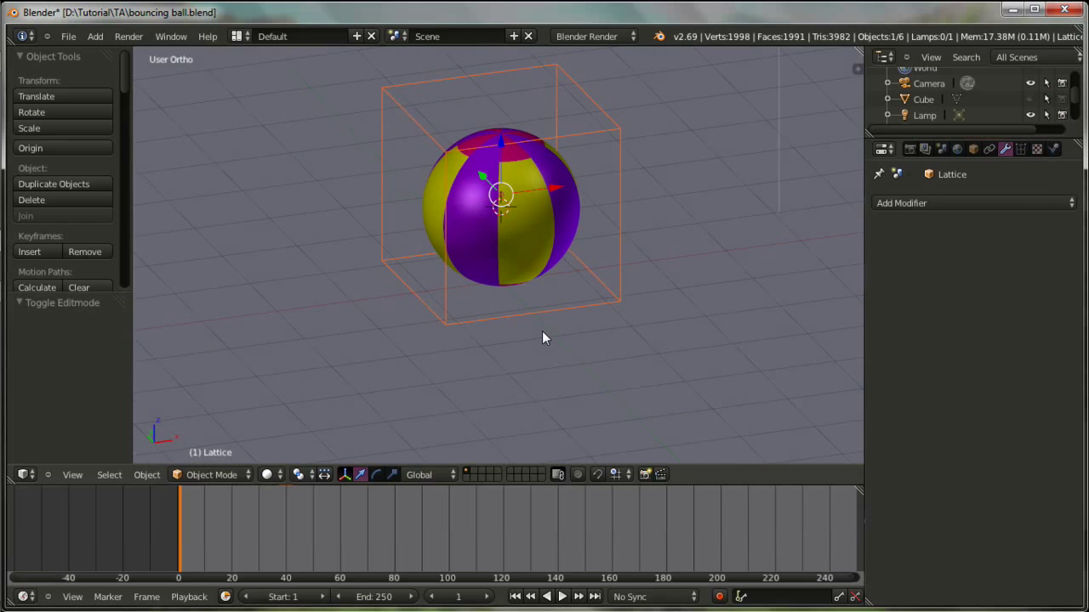
key("KP_1")
Select the lattice cage and show the viewport properties sidebar.
right_click(538, 223)
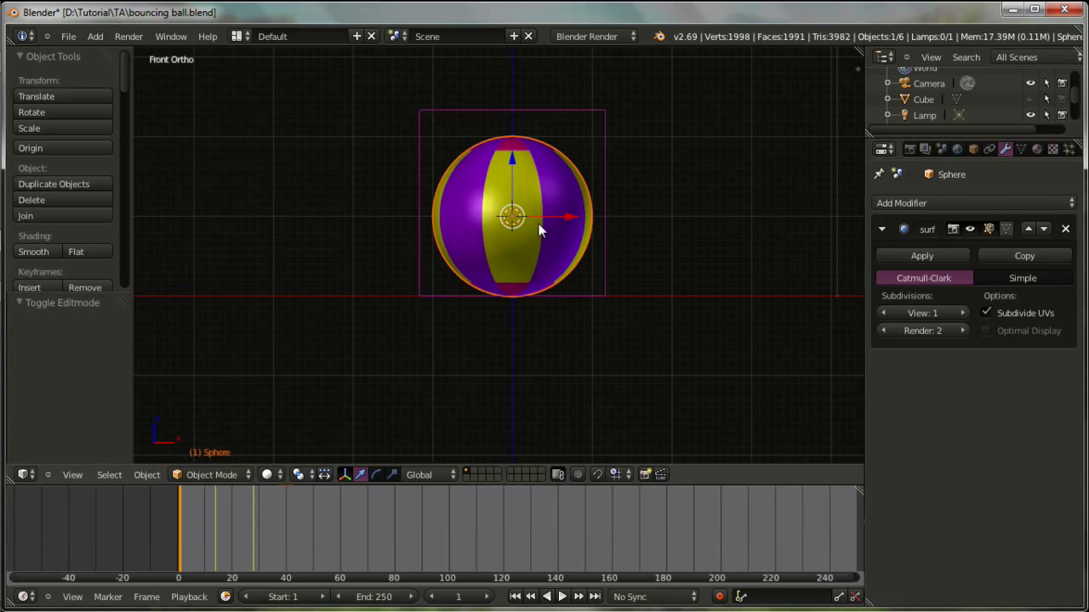
right_click(608, 233)
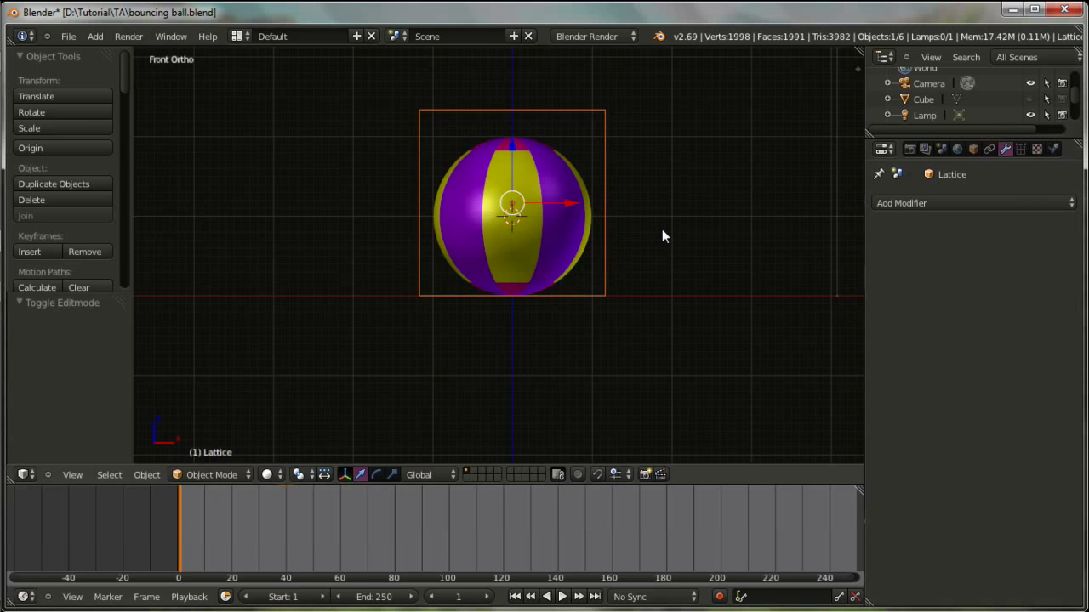
key("n")
scroll(766, 257, "down", 3)
scroll(767, 258, "down", 2)
scroll(764, 261, "down", 3)
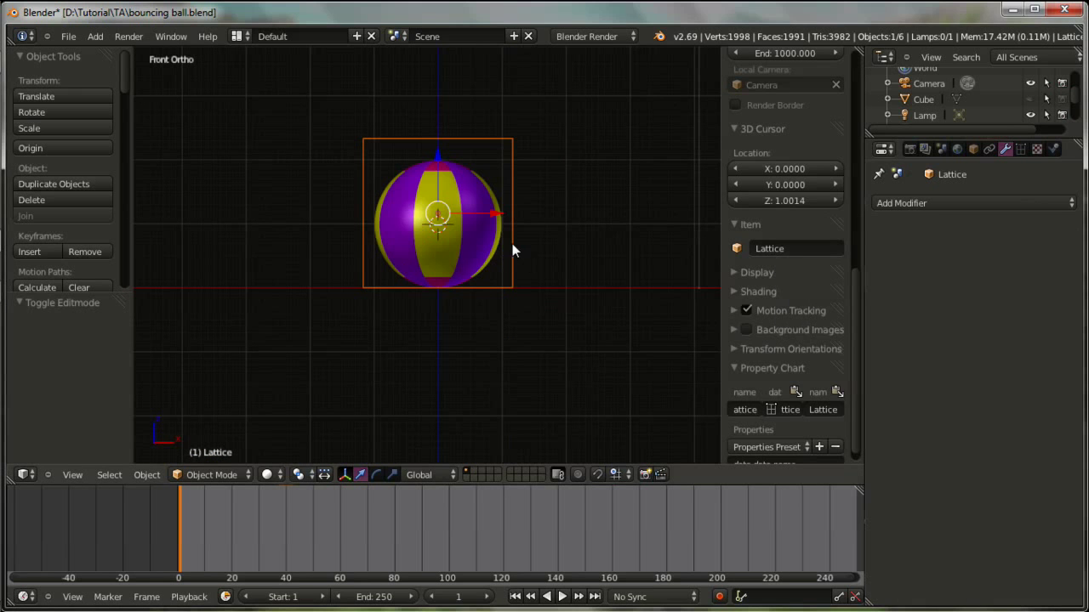
Add a Lattice modifier to the sphere with its Object set to Lattice.
right_click(433, 231)
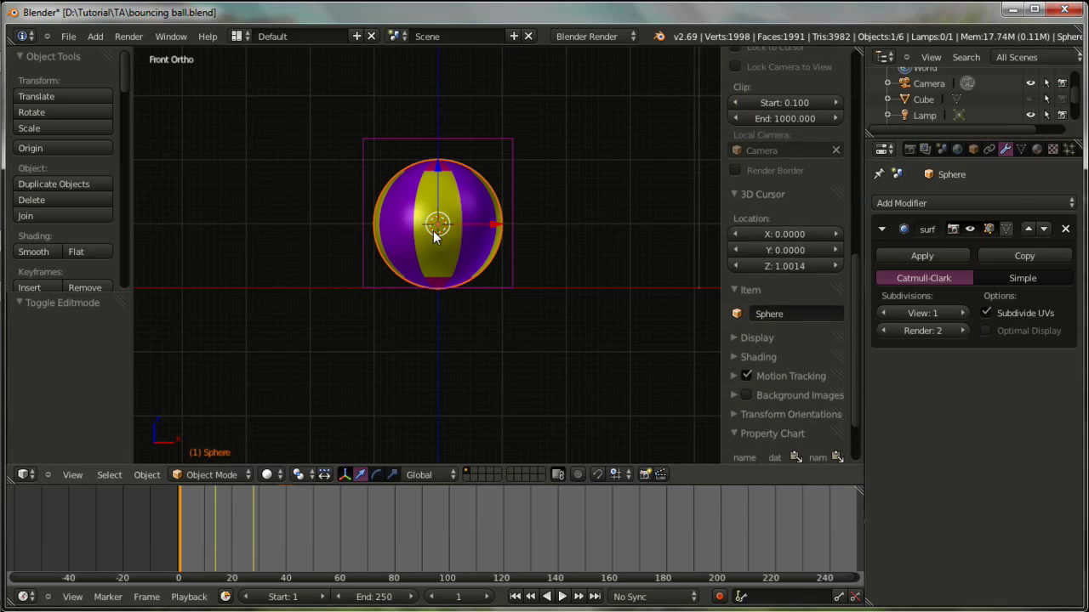
left_click(976, 200)
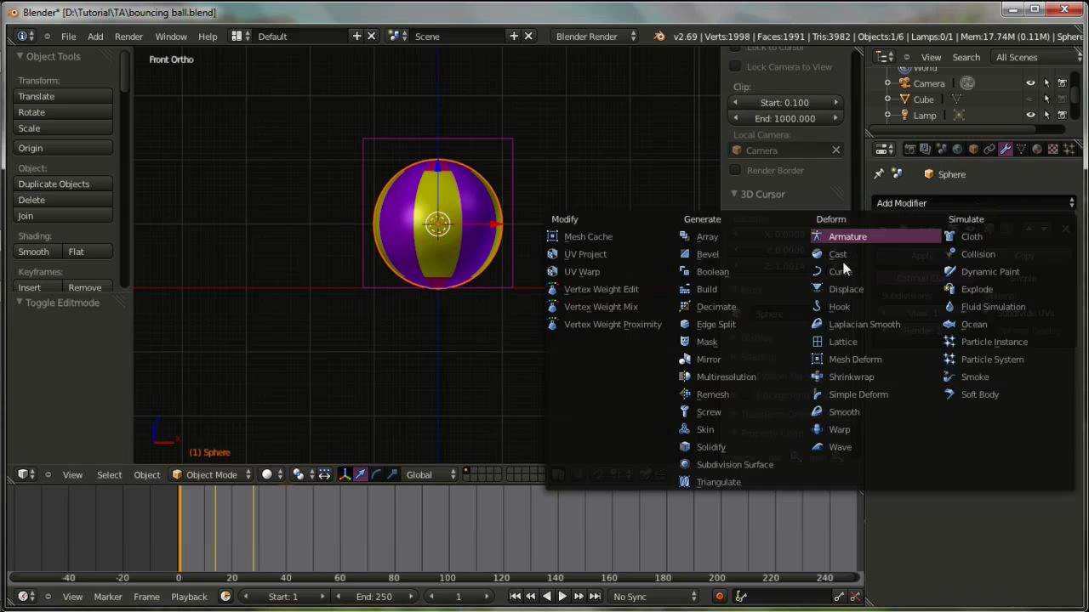
left_click(828, 341)
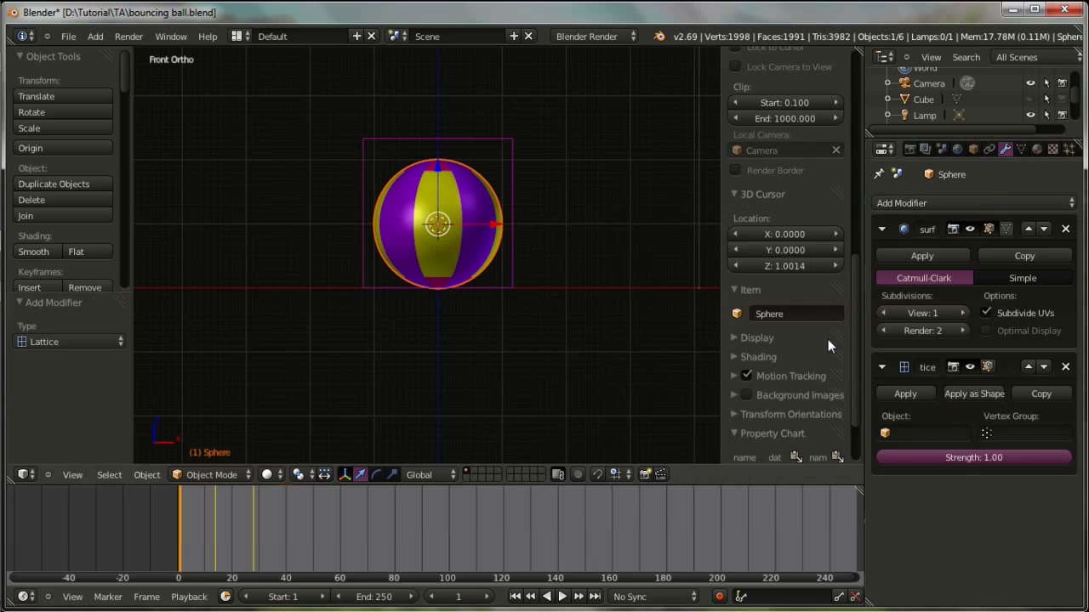
left_click(905, 430)
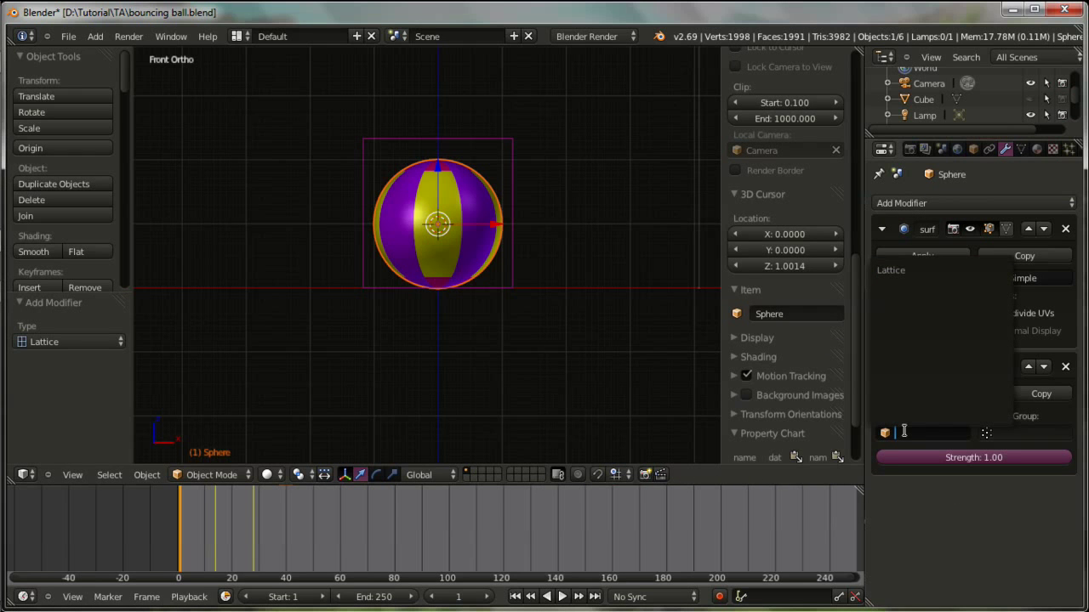
left_click(921, 271)
Check the modifier panels of the lattice and the ball, ending with the lattice selected.
right_click(509, 139)
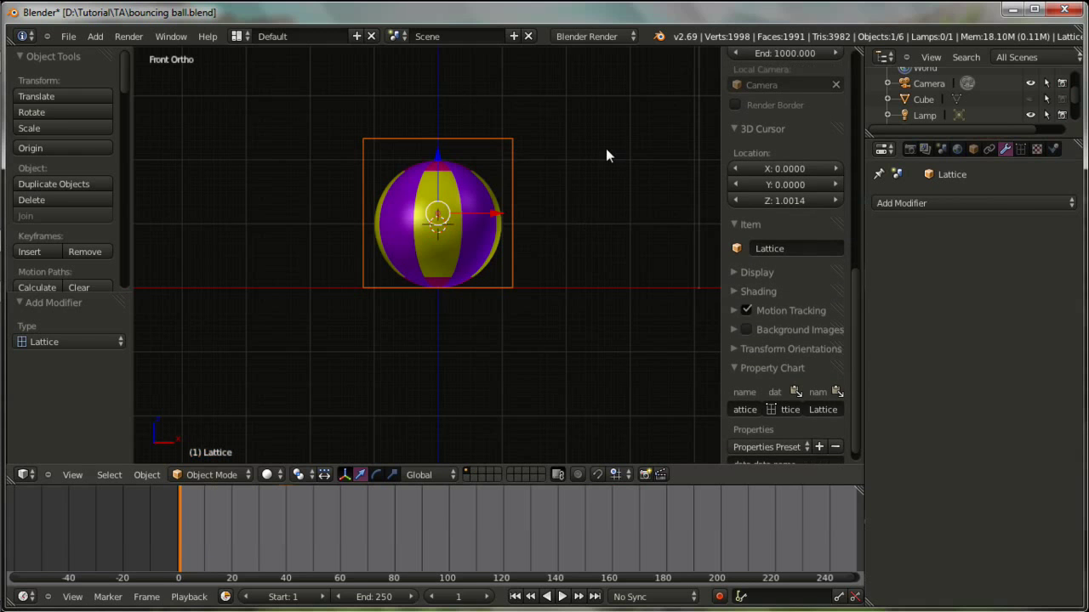
left_click(989, 202)
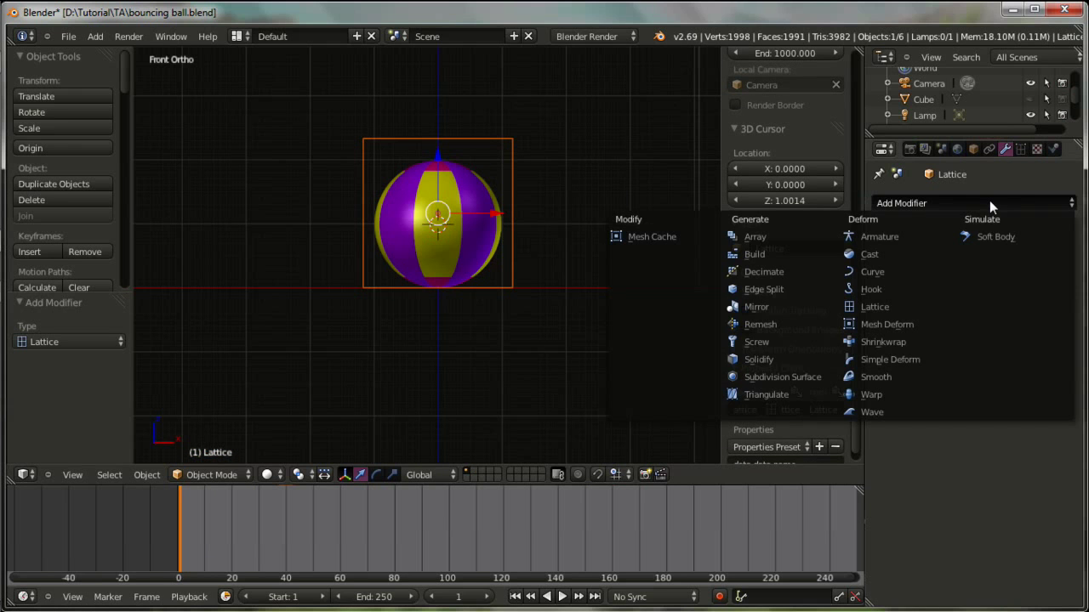
right_click(470, 224)
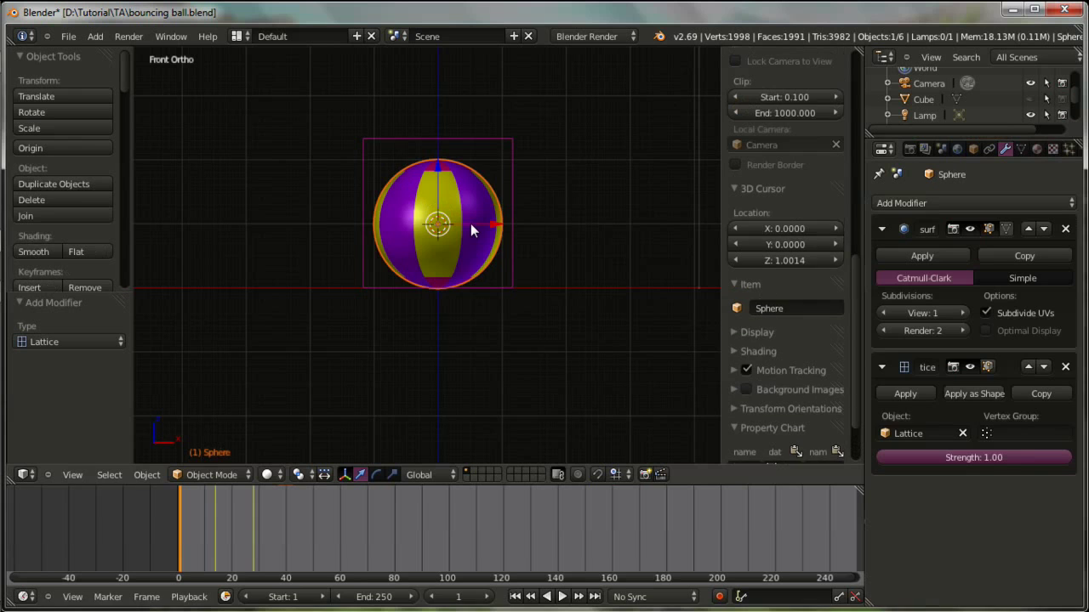
right_click(510, 157)
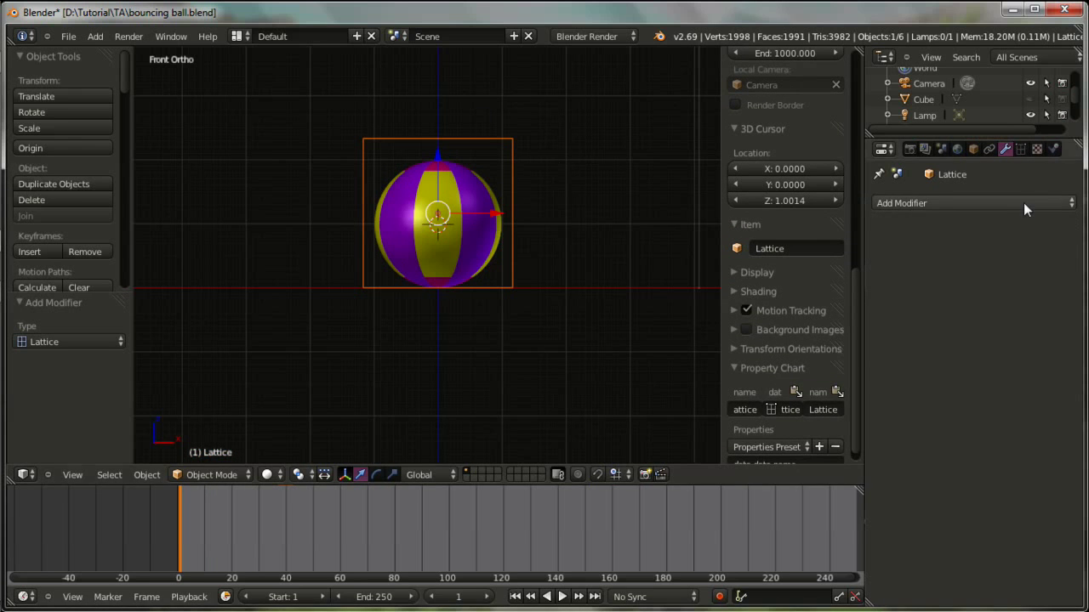
Raise the lattice's W resolution from 2 to 5 in its Object Data properties.
left_click(1019, 149)
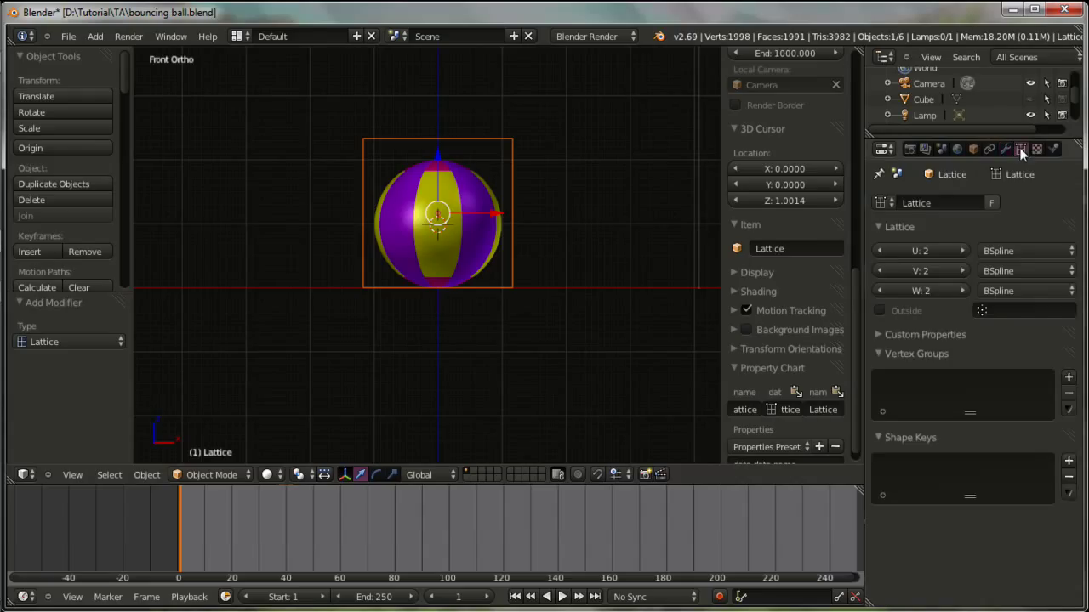
left_click(746, 309)
left_click(963, 289)
left_click(963, 289)
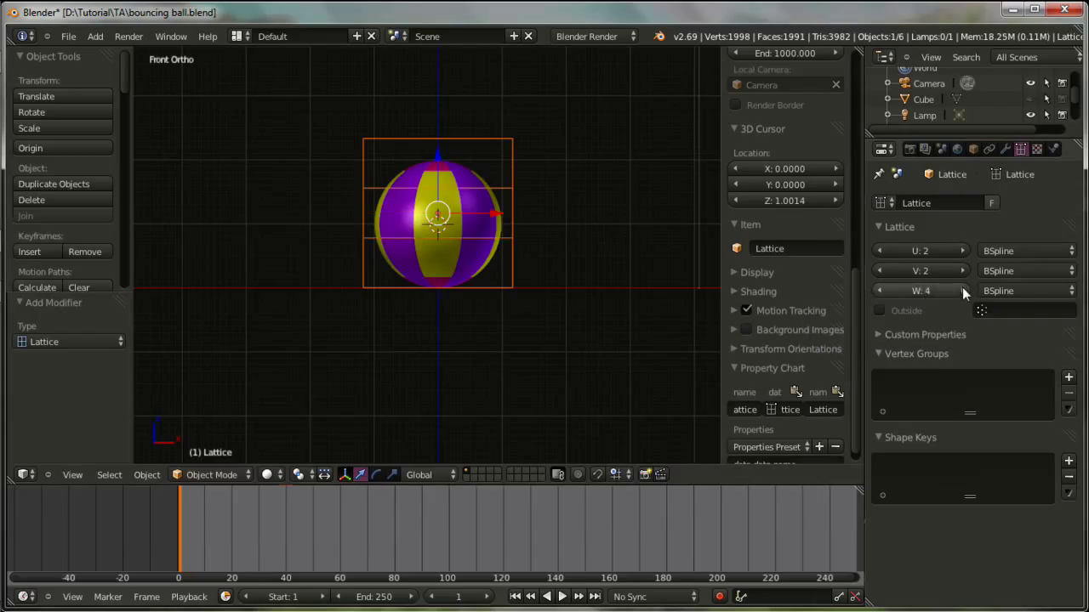
left_click(963, 289)
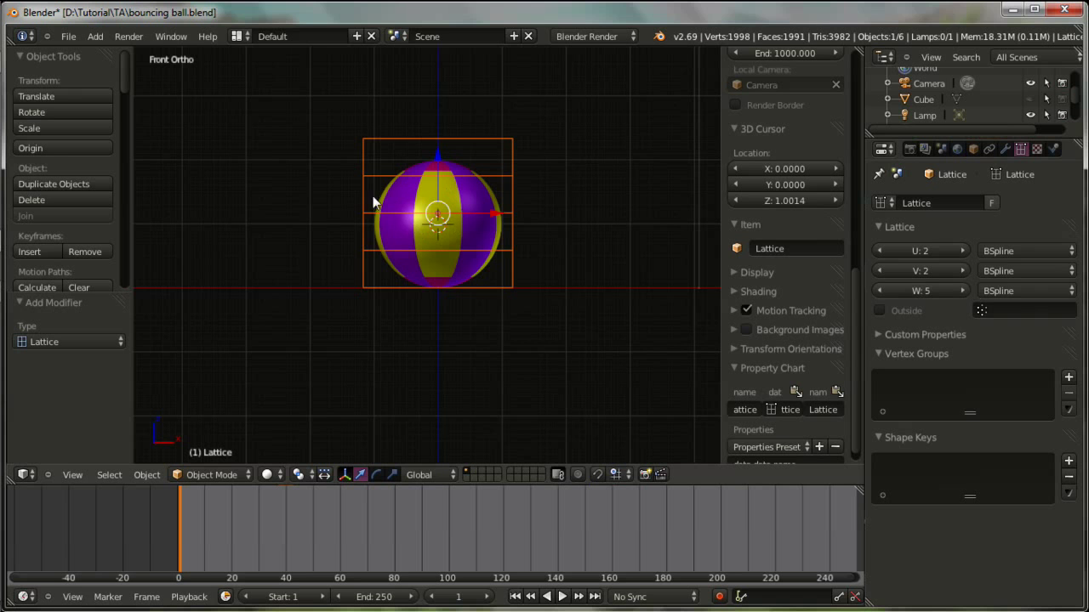
mouse_move(430, 236)
middle_mouse_down()
mouse_move(510, 256)
mouse_move(635, 231)
mouse_move(391, 255)
mouse_move(405, 262)
middle_mouse_up()
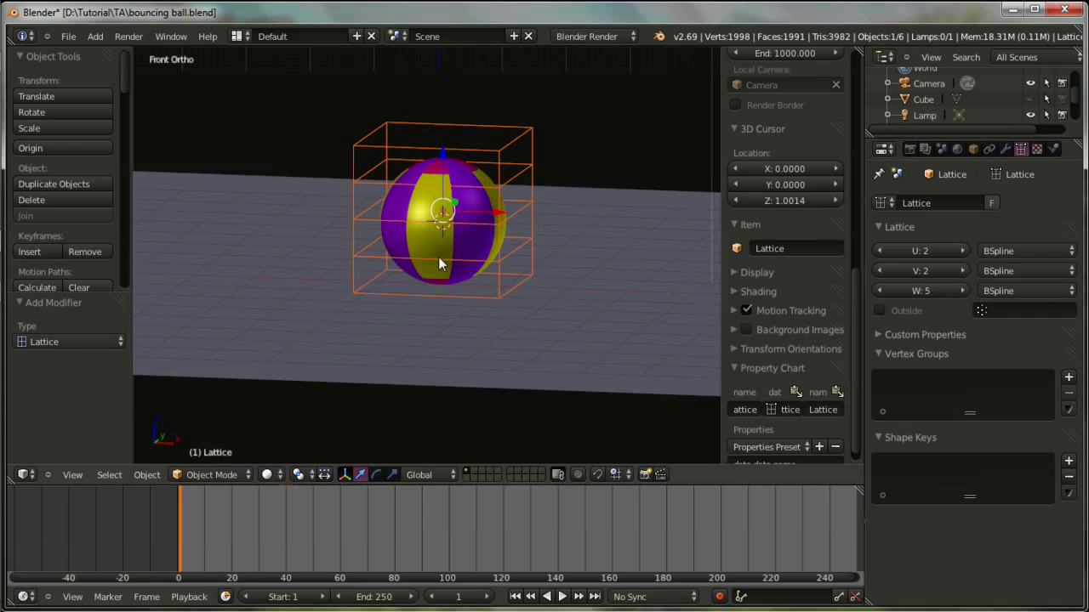
Switch to Front view, zoom in on the ball, and put the Lattice into Edit Mode.
key("KP_1")
left_click(85, 475)
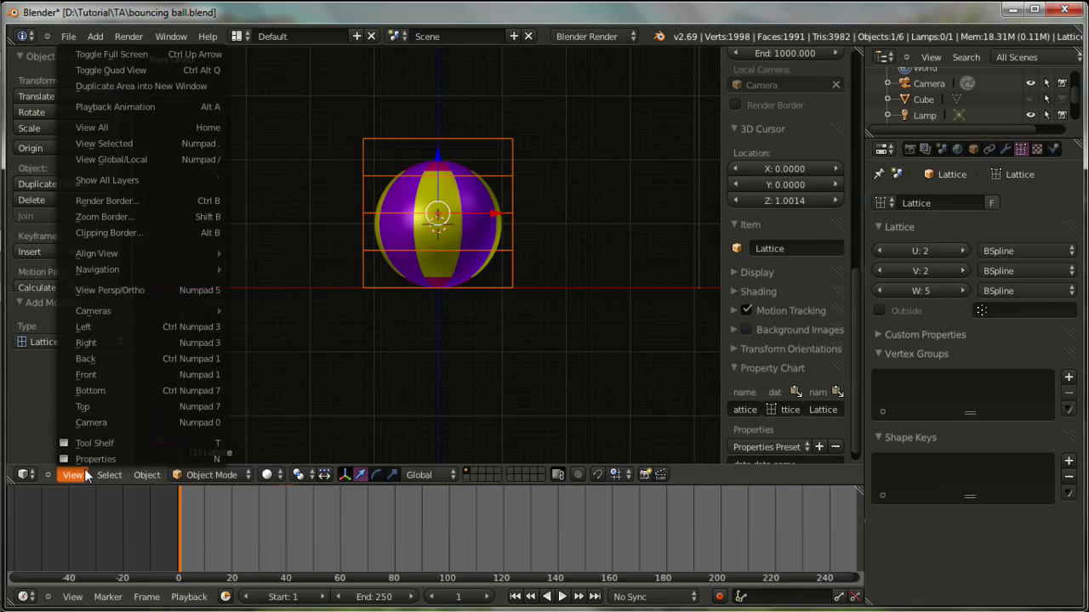
left_click(126, 371)
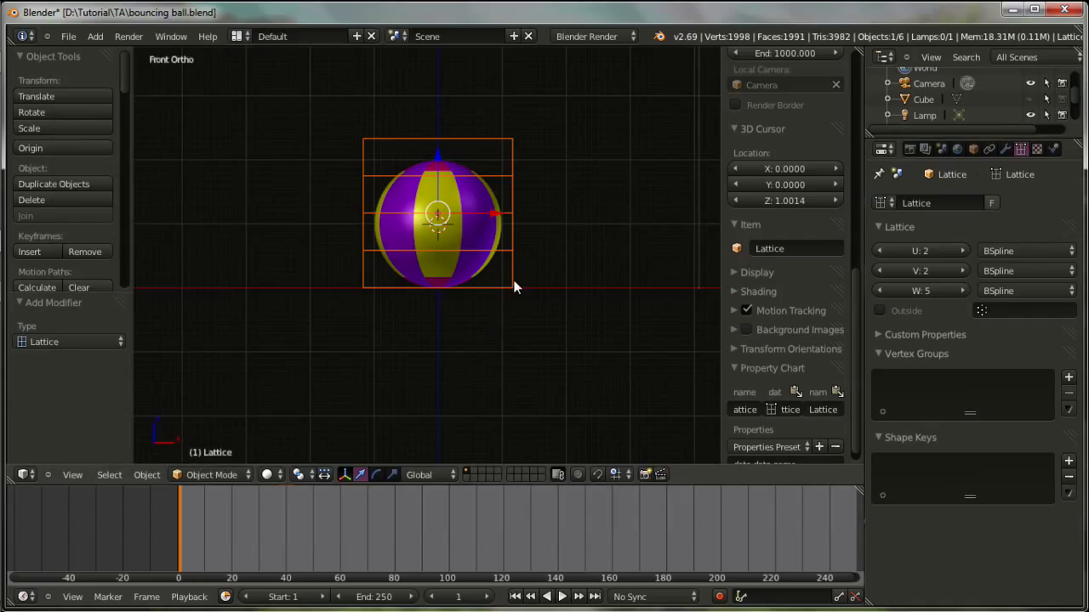
scroll(515, 287, "up", 1)
scroll(515, 286, "up", 2)
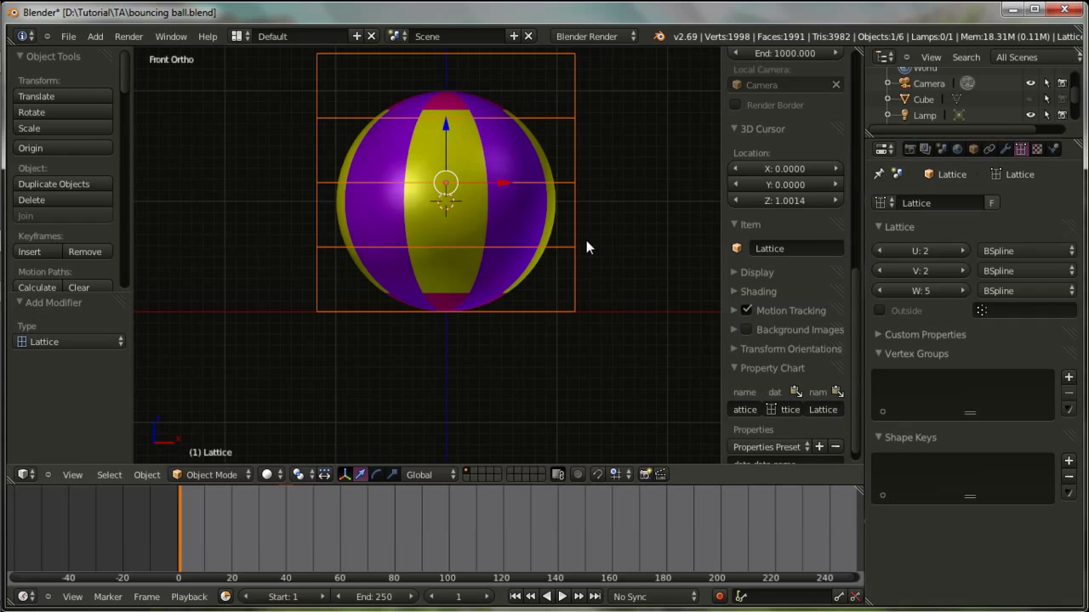
key("Tab")
scroll(590, 350, "down", 4)
scroll(590, 351, "up", 2)
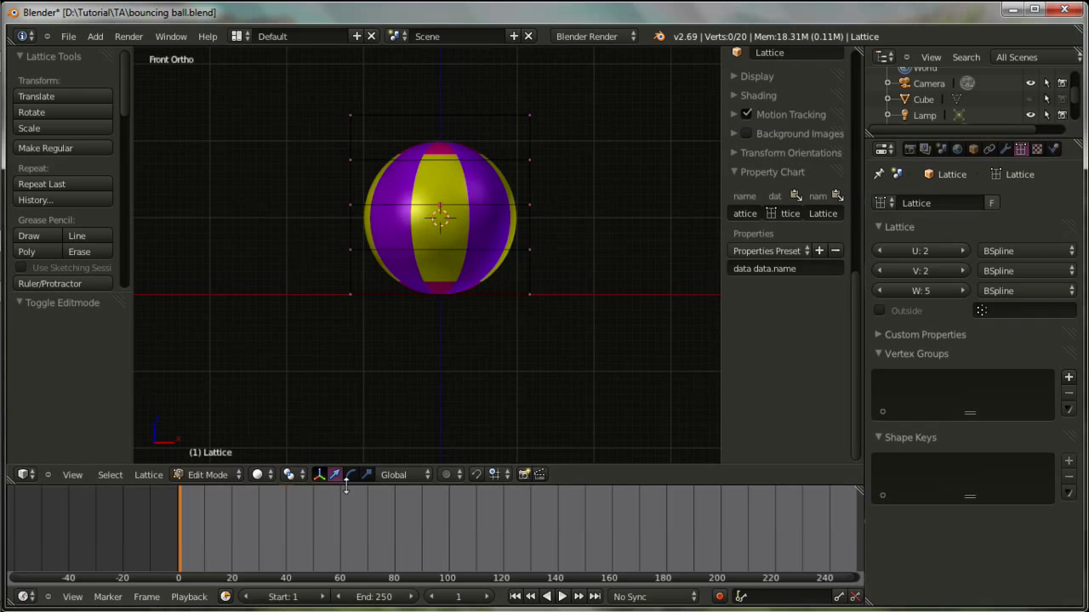
Display the ball as wireframe and widen the lattice points below the ball.
left_click(266, 474)
left_click(283, 442)
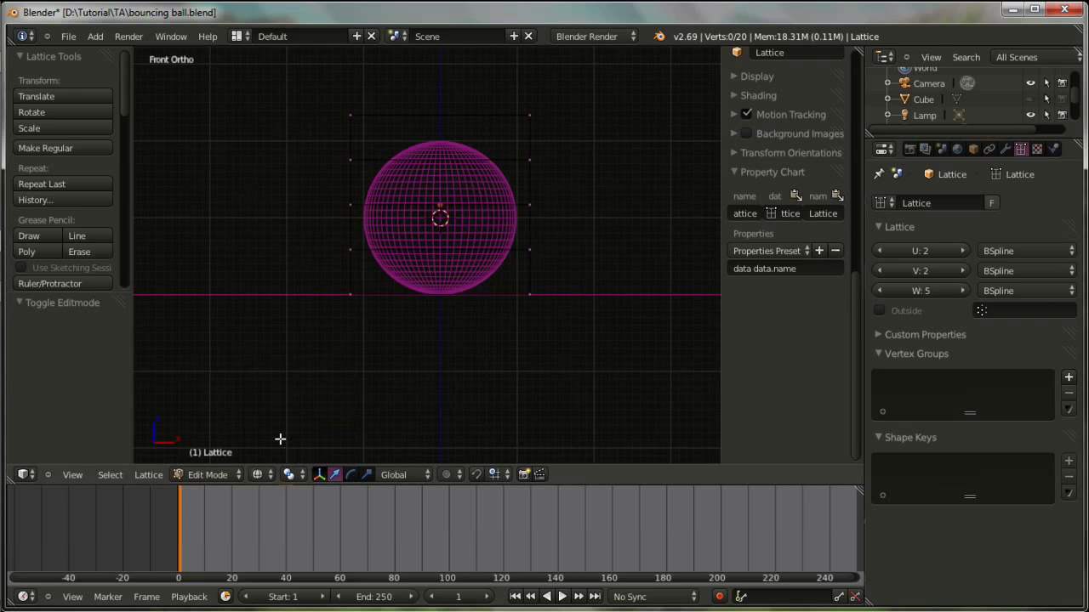
scroll(556, 333, "up", 1)
key("b")
left_click_drag(590, 360, 241, 295)
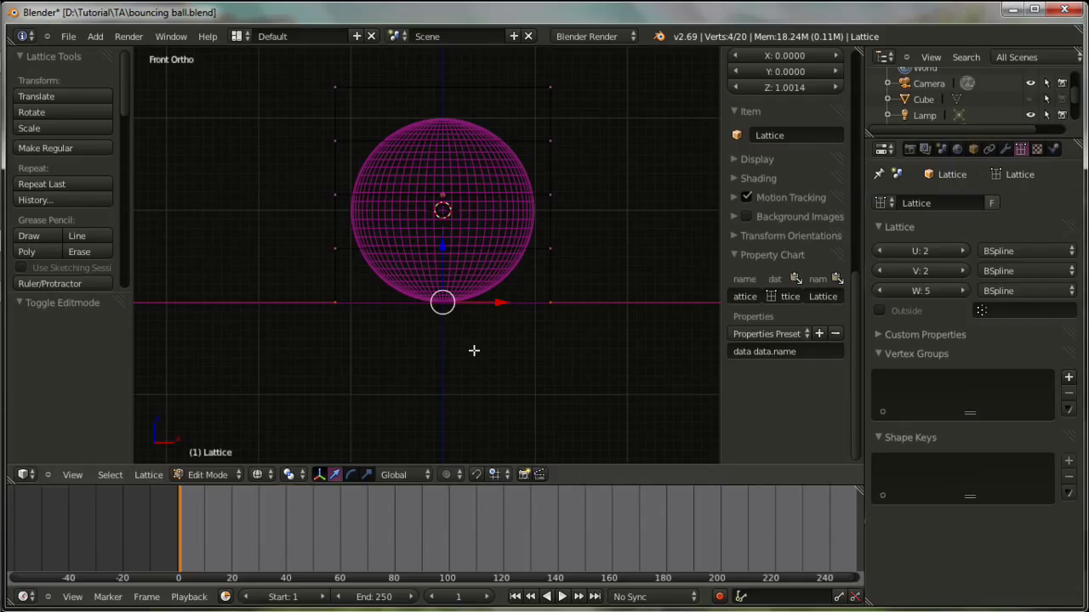
key("s")
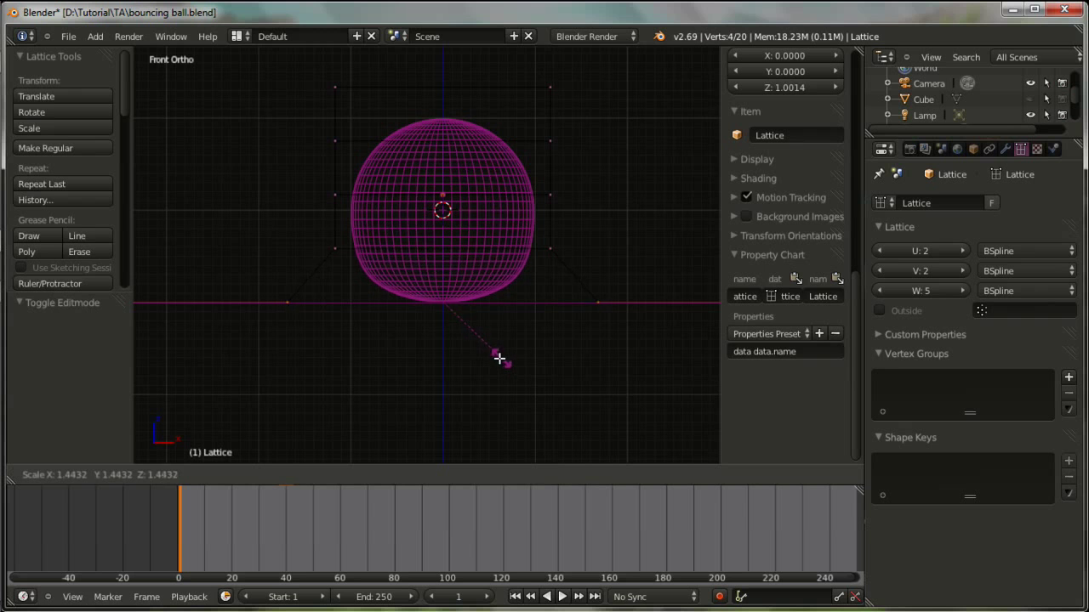
left_click(498, 358)
Lower the four bottom lattice points about 0.268 along Z and scale them.
key("a")
key("b")
left_click_drag(595, 275, 328, 233)
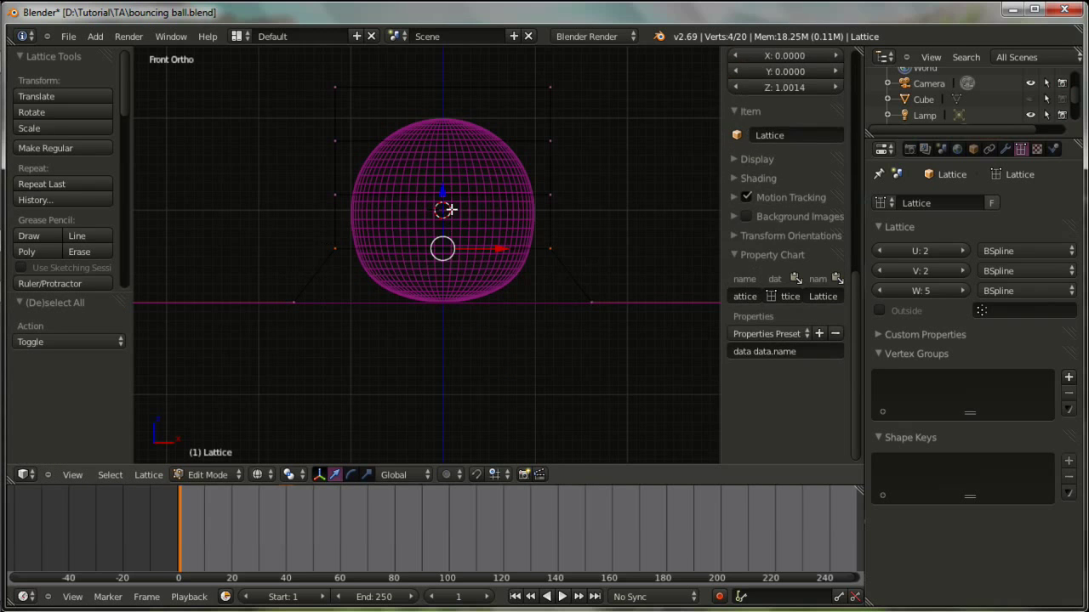
left_click_drag(443, 209, 446, 230)
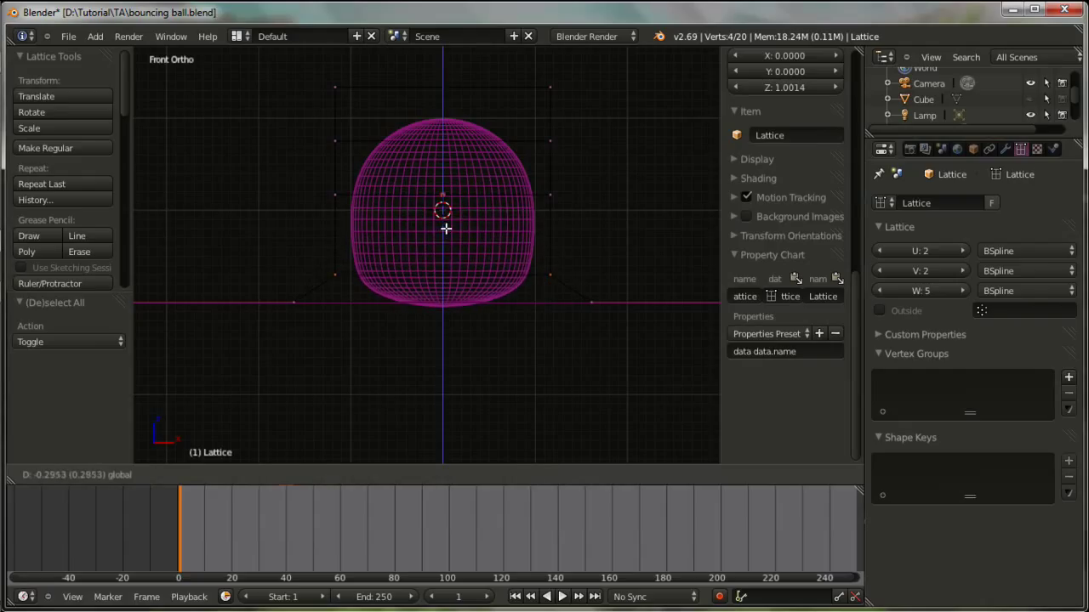
left_click(446, 228)
key("s")
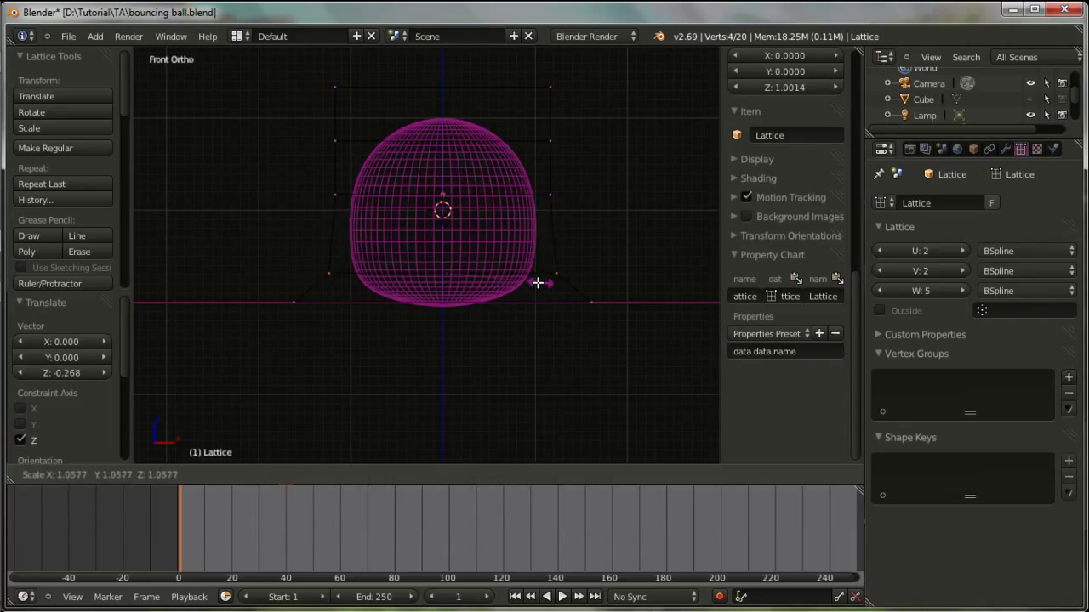
left_click(533, 282)
key("a")
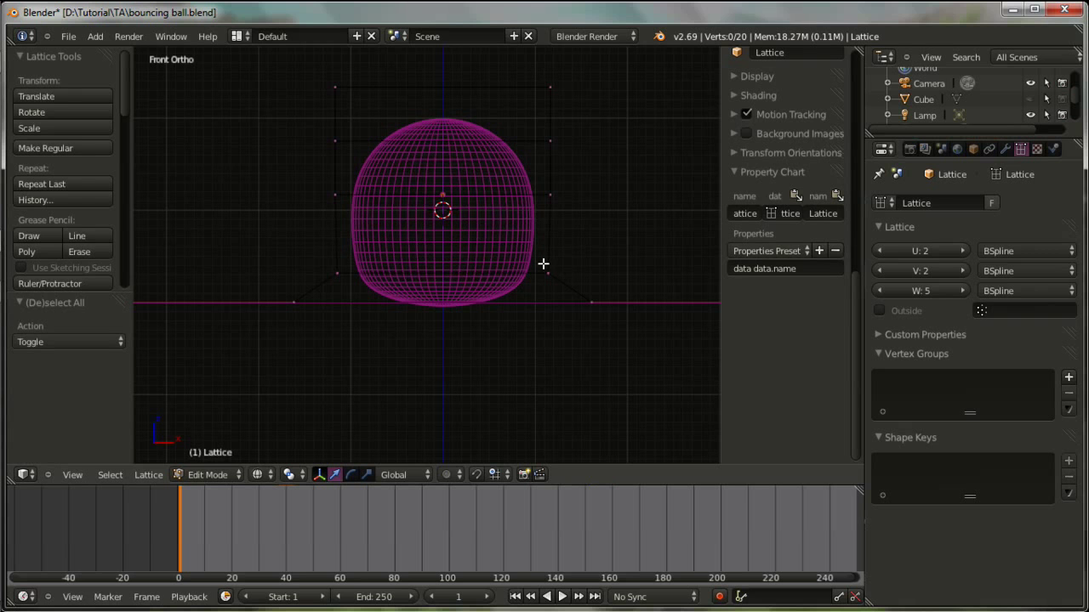
Move groups of lattice points vertically, lowering the added selection along Z.
key("ctrl+z")
key("g")
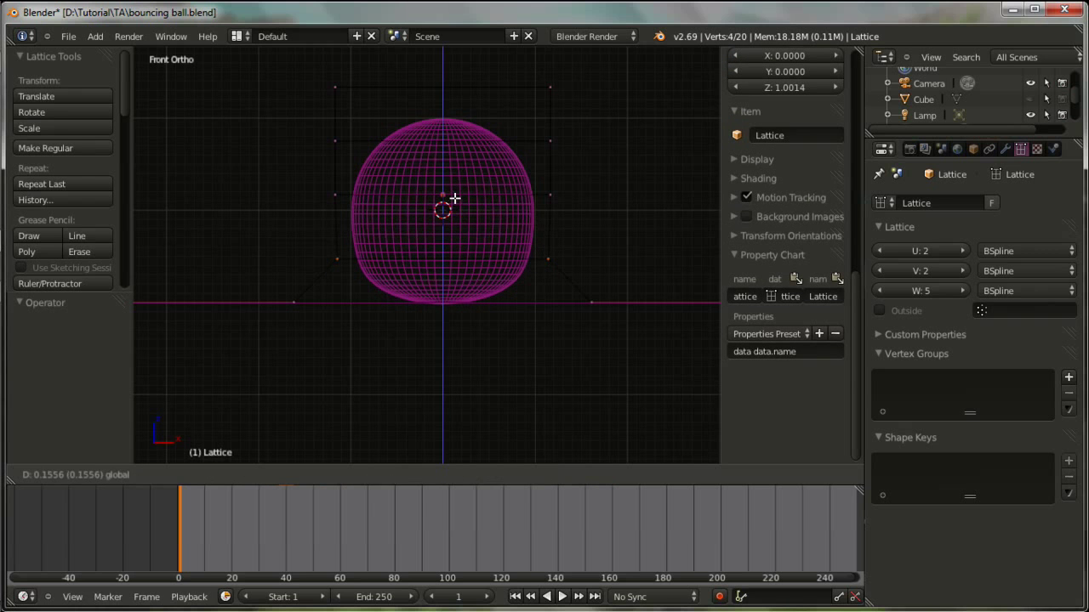
left_click(455, 198)
key("b")
left_click_drag(593, 264, 301, 178)
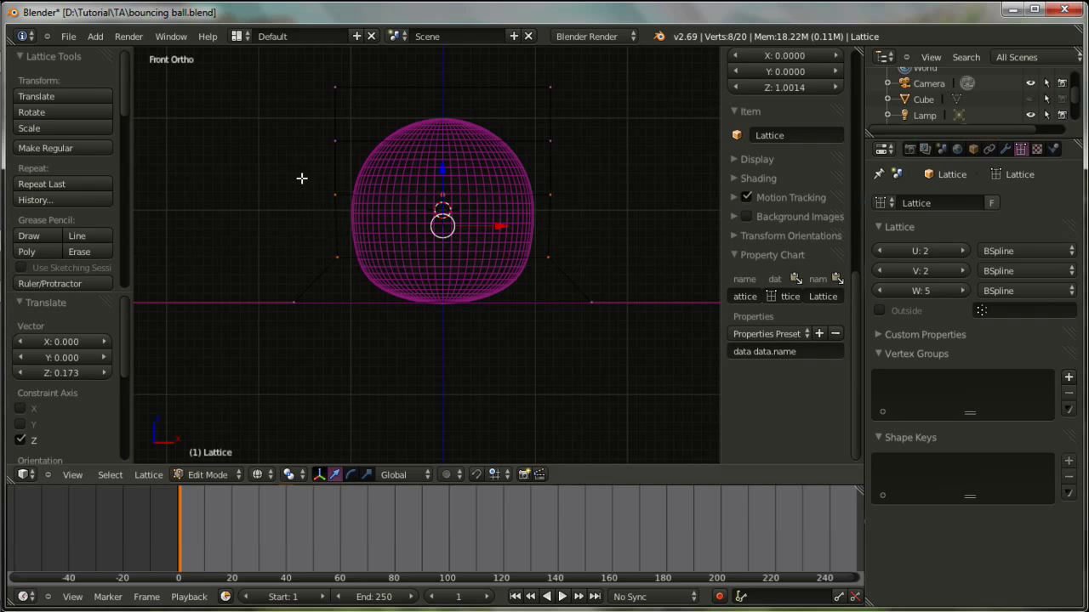
key("g")
key("z")
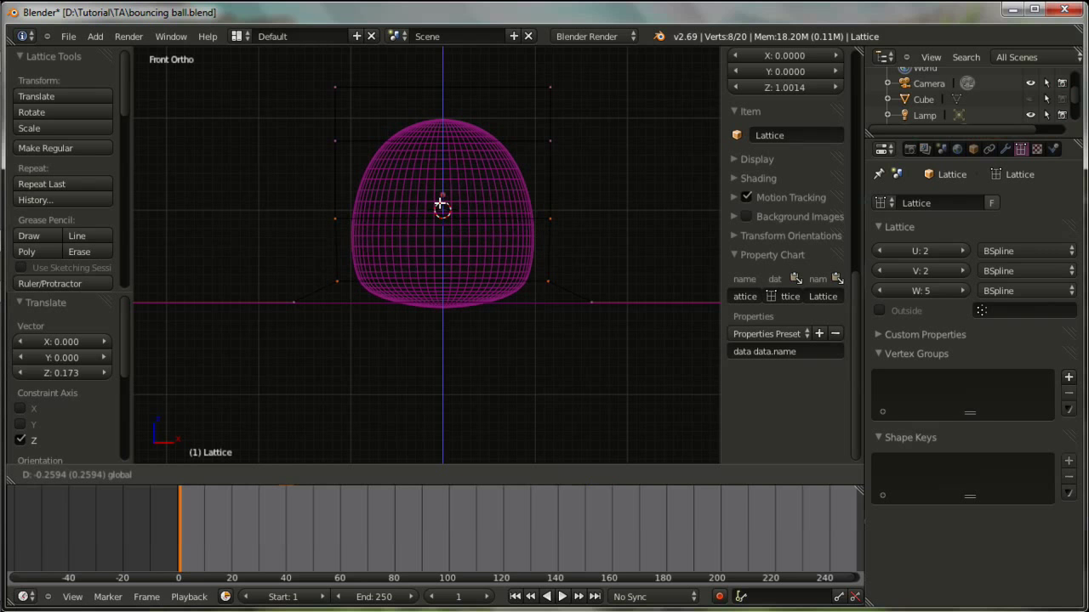
left_click(441, 205)
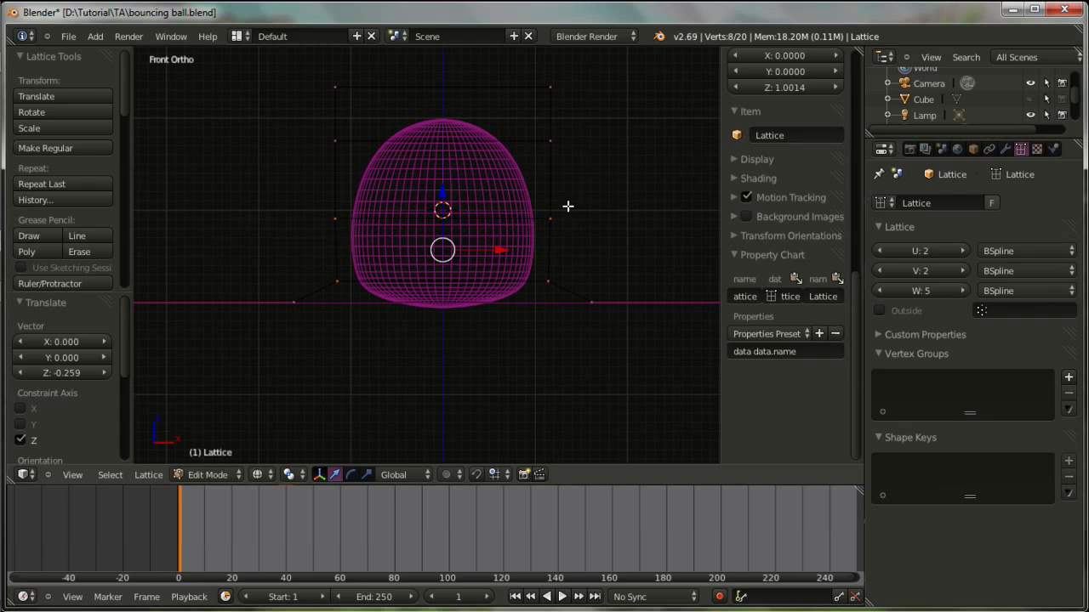
key("a")
Raise a larger group of lower lattice points about 0.259 along Z.
left_click_drag(388, 144, 290, 75)
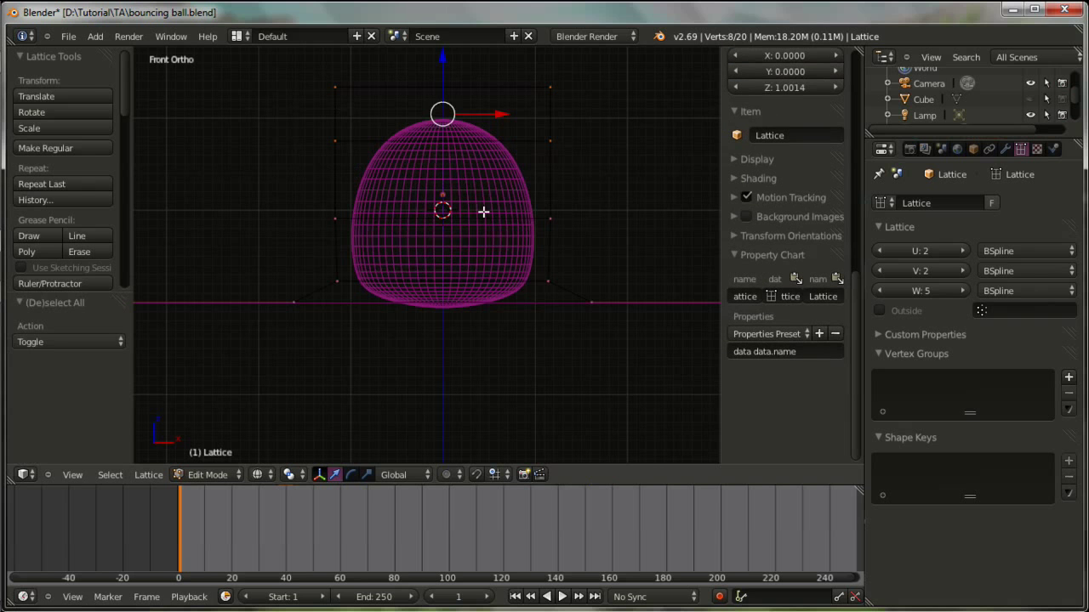
key("a")
key("b")
left_click_drag(654, 360, 230, 179)
key("g")
key("z")
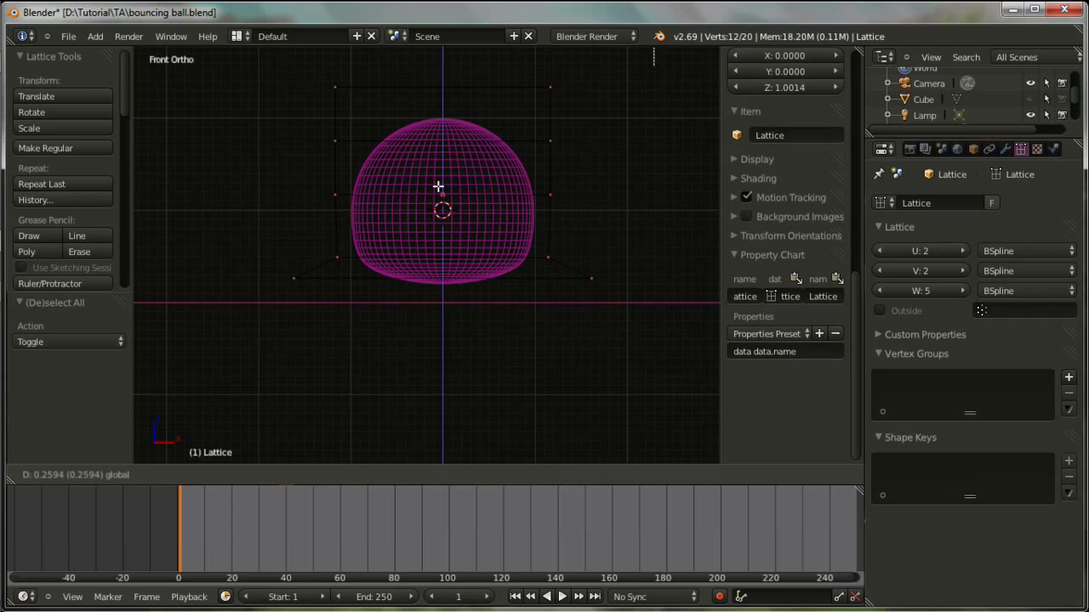
left_click(438, 186)
key("a")
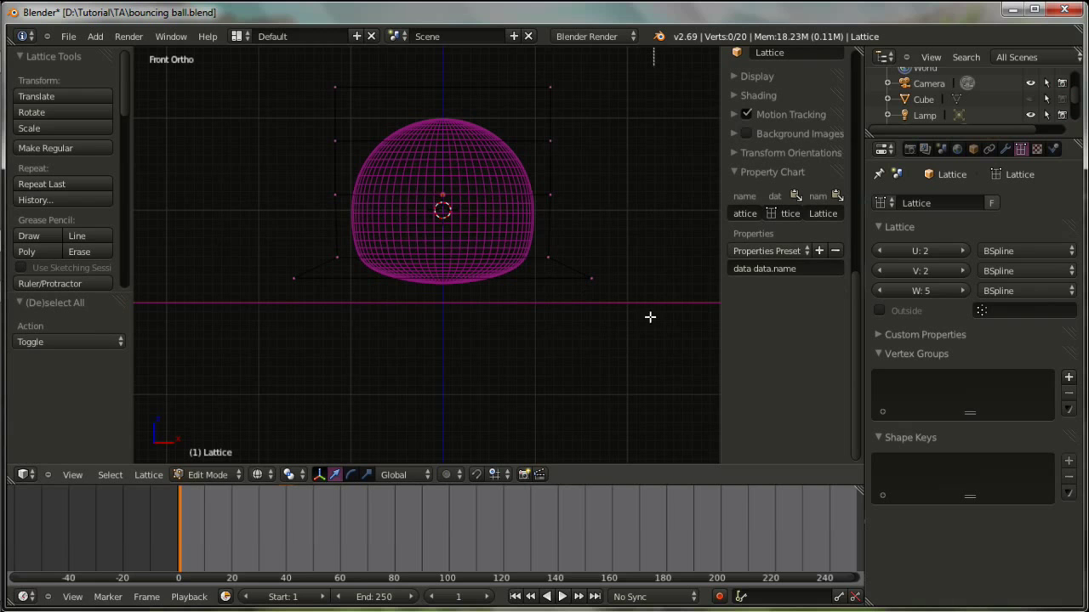
Lift the lower lattice points slightly and pull four of them inward.
key("b")
left_click_drag(653, 323, 260, 177)
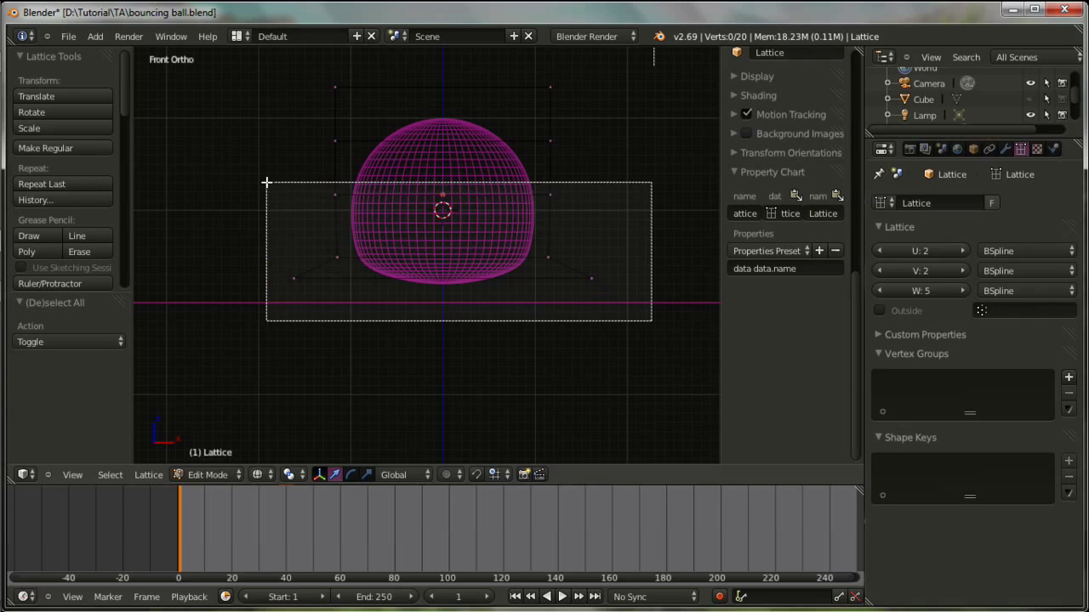
left_click_drag(442, 189, 451, 199)
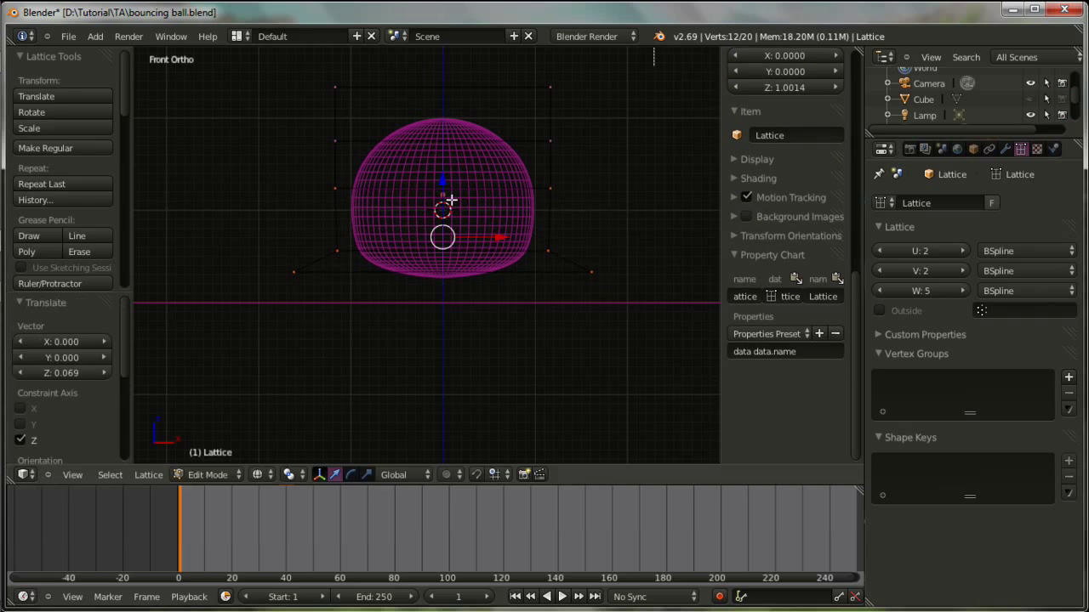
key("a")
key("b")
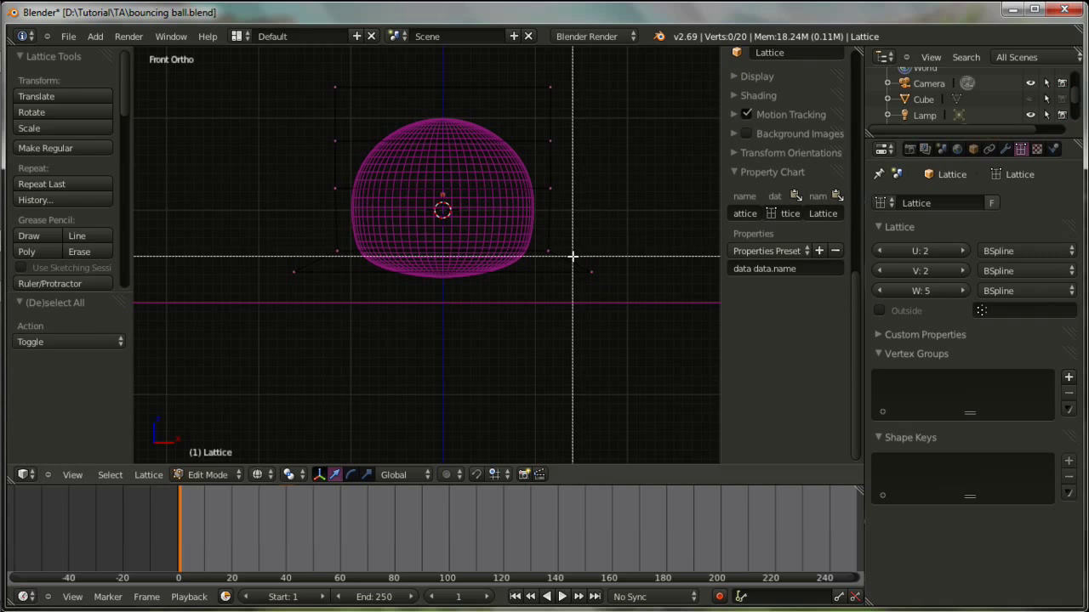
left_click_drag(610, 303, 267, 256)
key("s")
left_click(485, 329)
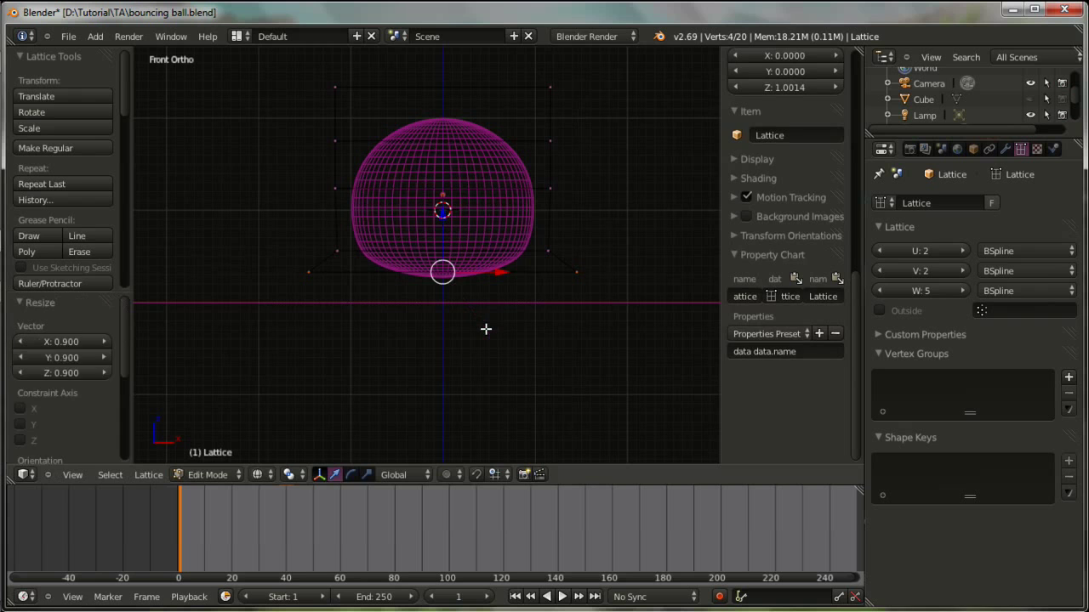
key("a")
Scale the four lower lattice points and lower them 0.182 along Z to flatten the base.
key("b")
left_click_drag(560, 270, 321, 238)
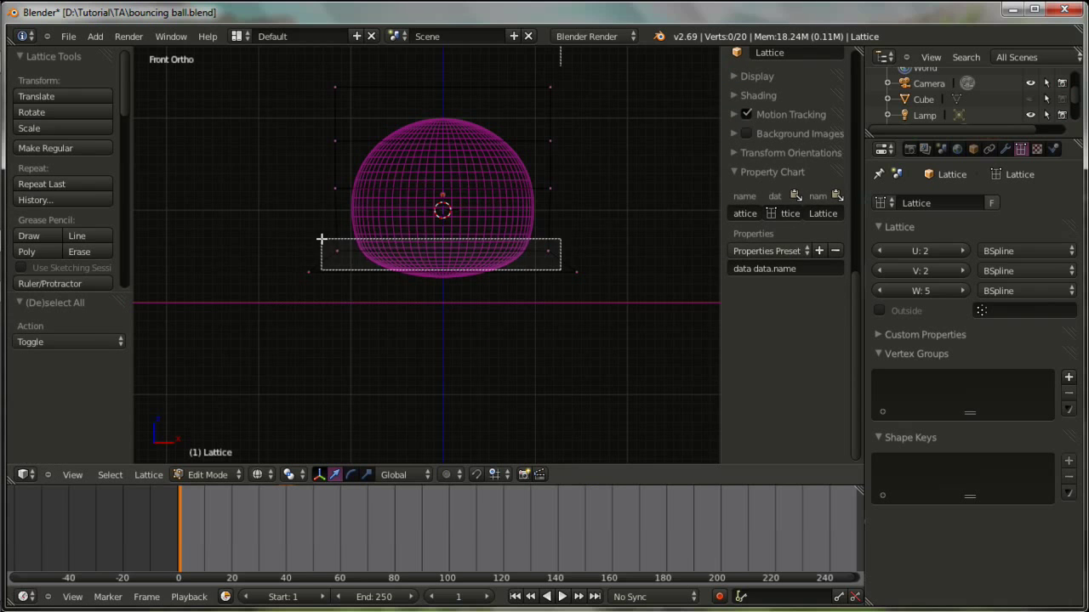
left_click_drag(443, 214, 442, 218)
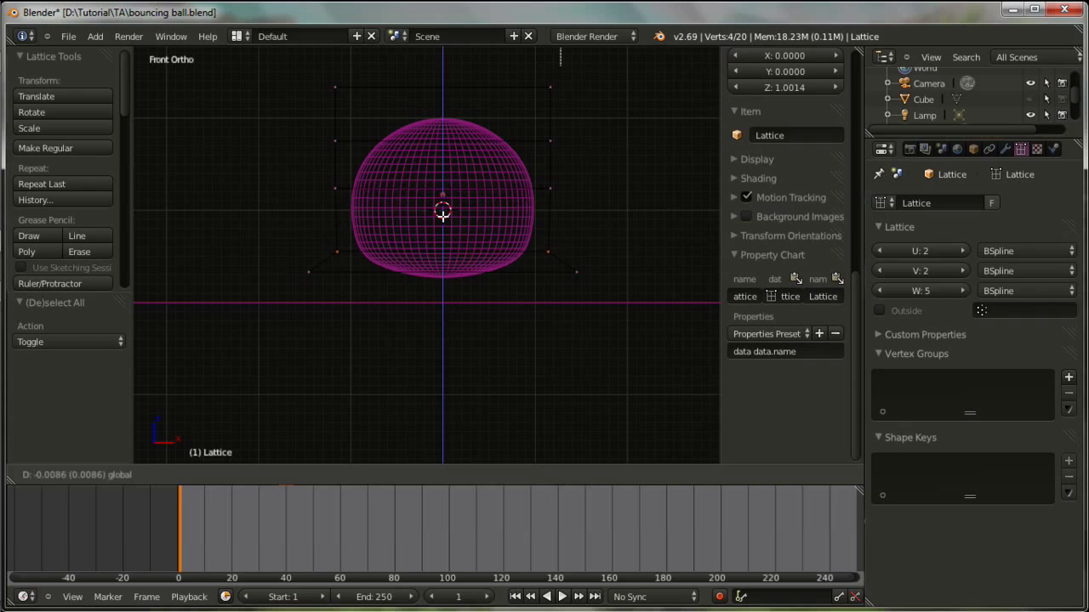
key("s")
left_click(529, 292)
left_click_drag(441, 209, 452, 226)
scroll(499, 310, "up", 3)
Spread the bottom corner lattice points outward by a 1.190 scale.
key("a")
scroll(542, 323, "down", 2)
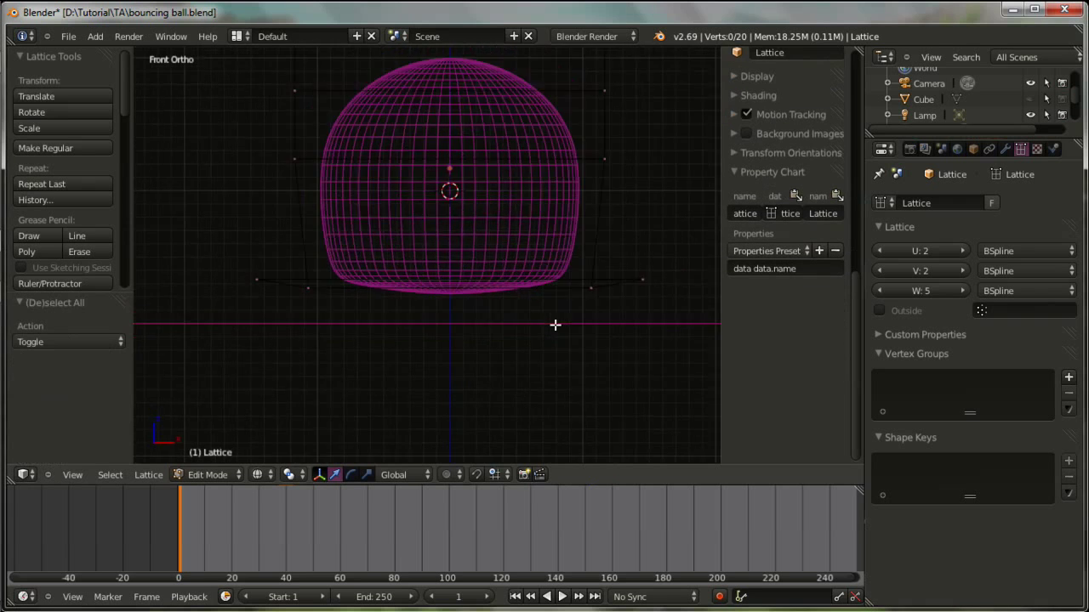
scroll(556, 323, "down", 1)
key("b")
left_click_drag(639, 308, 596, 267)
key("b")
left_click_drag(295, 302, 271, 247)
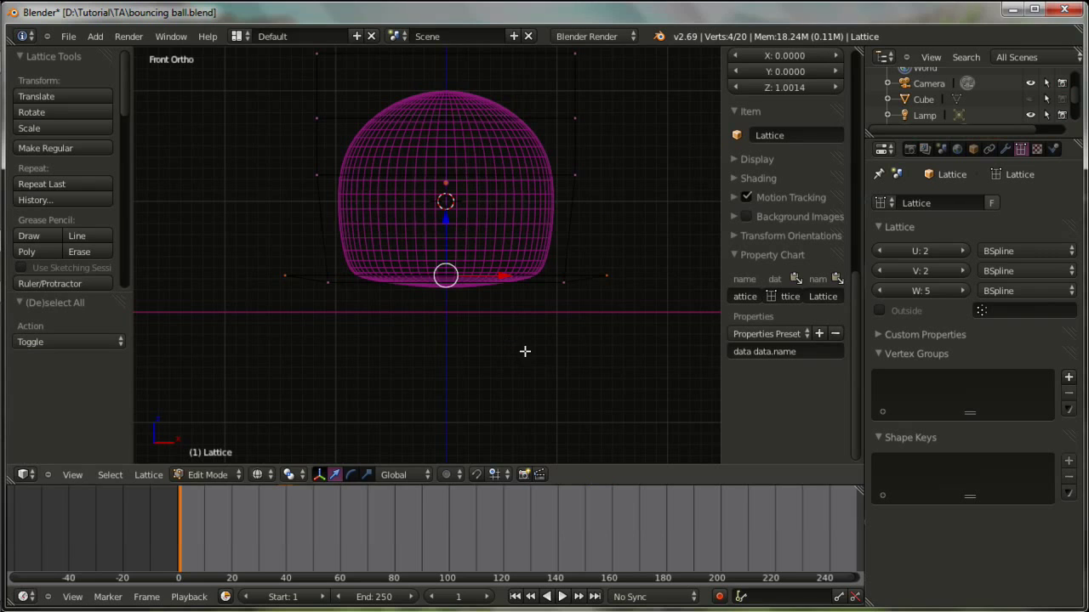
key("s")
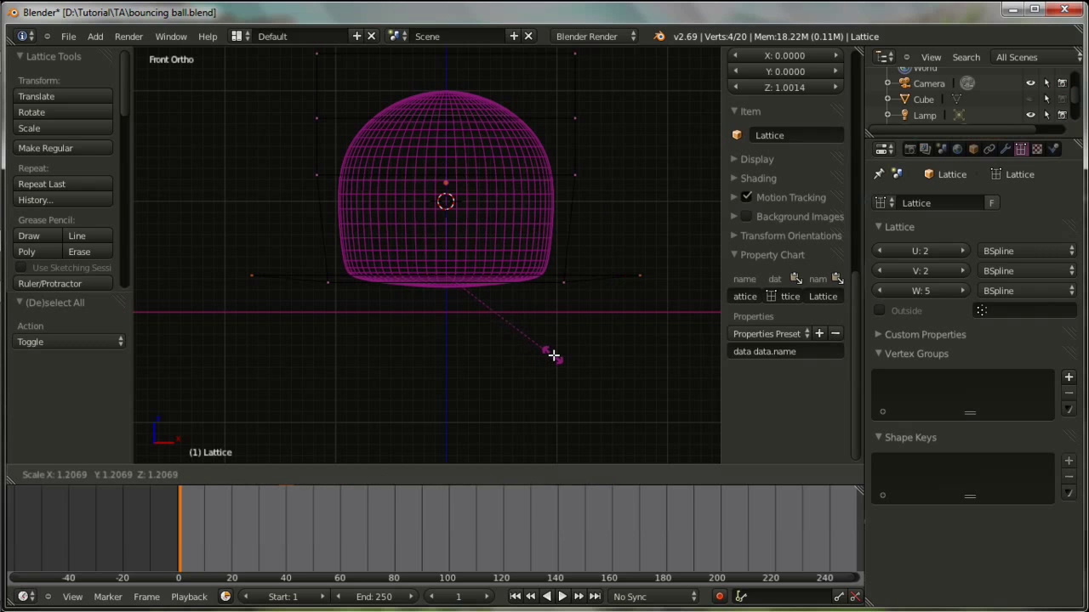
left_click(548, 356)
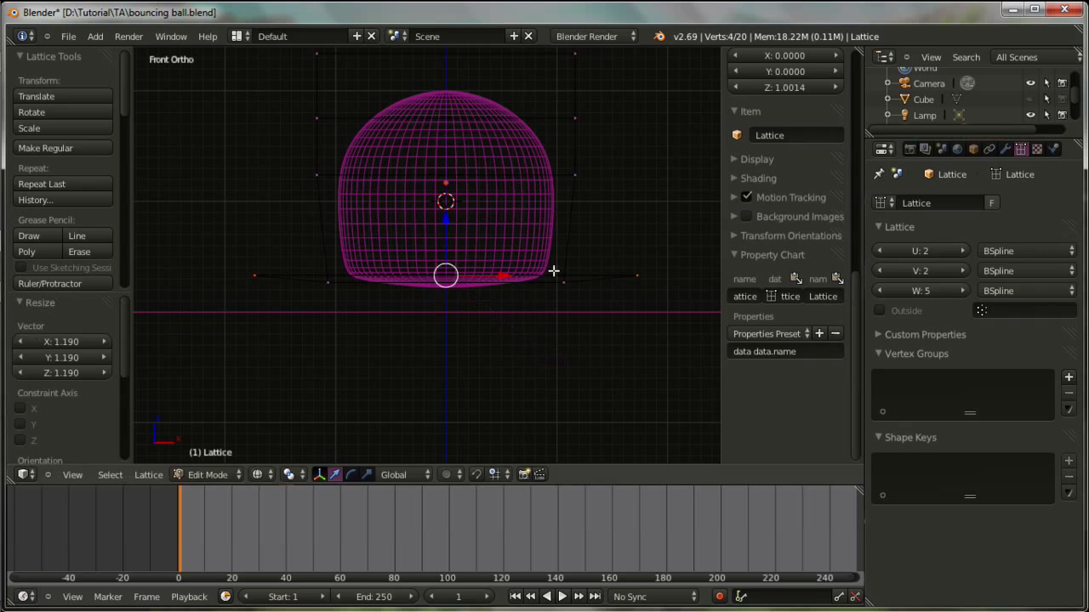
Increase the lattice's W resolution to 6.
key("a")
left_click_drag(424, 186, 298, 165)
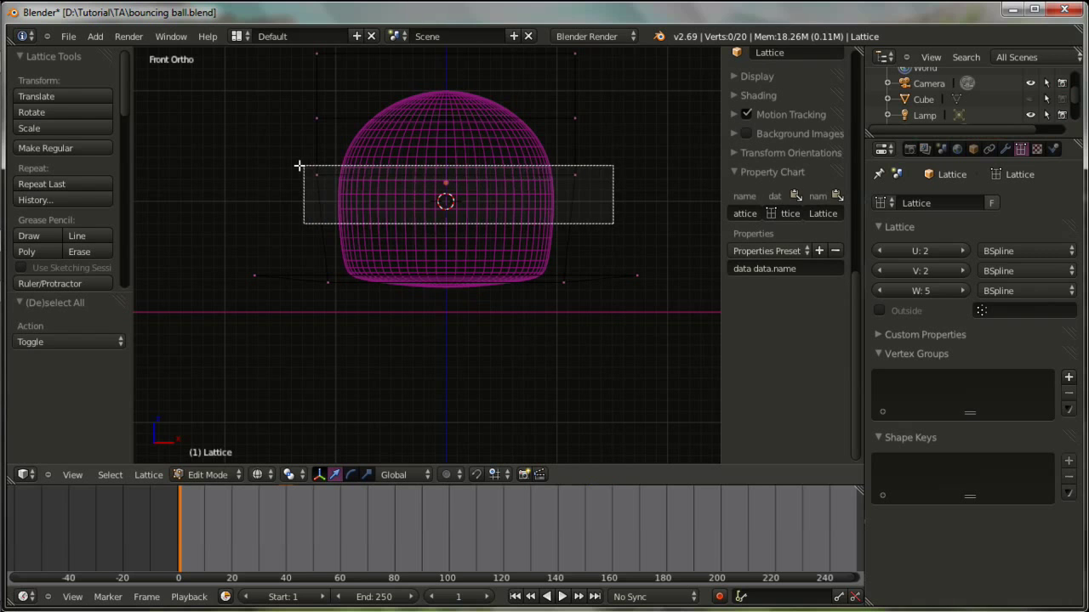
left_click(962, 291)
Scale the four middle lattice points outward by 1.109.
scroll(490, 308, "up", 1)
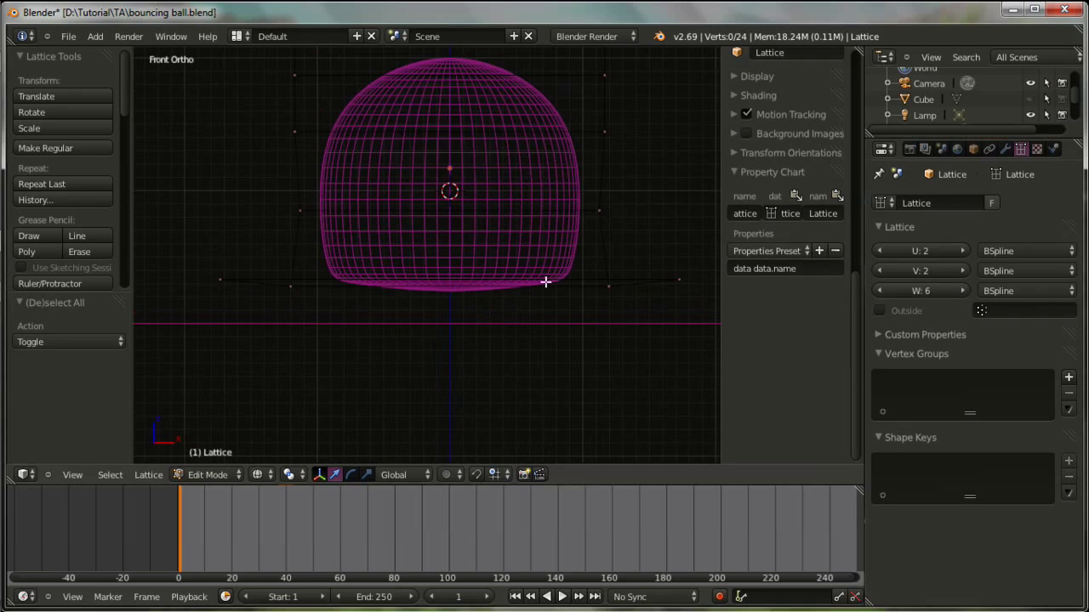
key("b")
left_click_drag(633, 236, 223, 198)
scroll(389, 277, "down", 2)
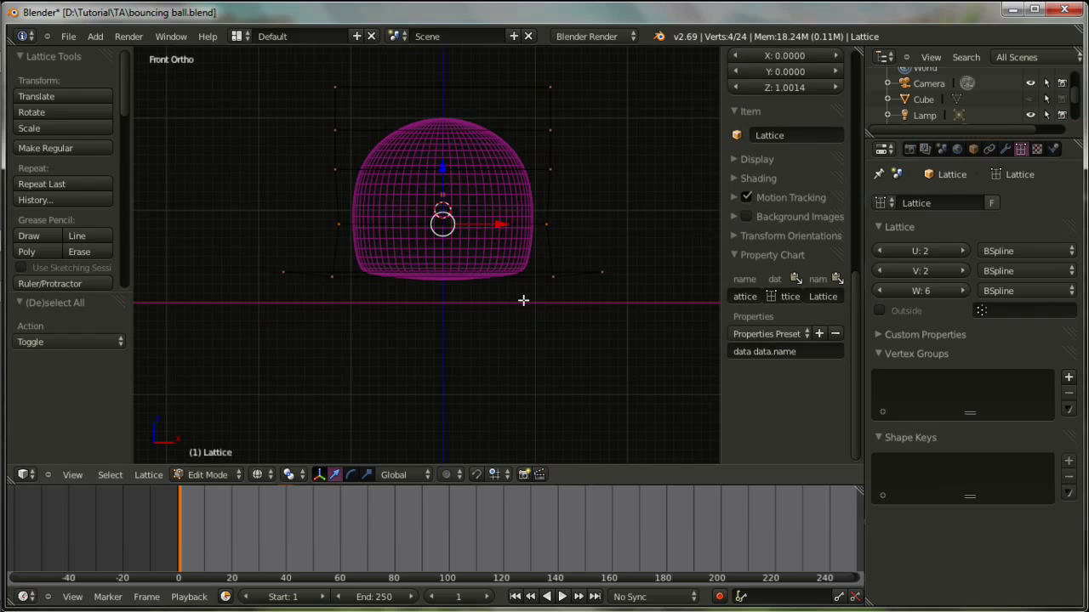
key("s")
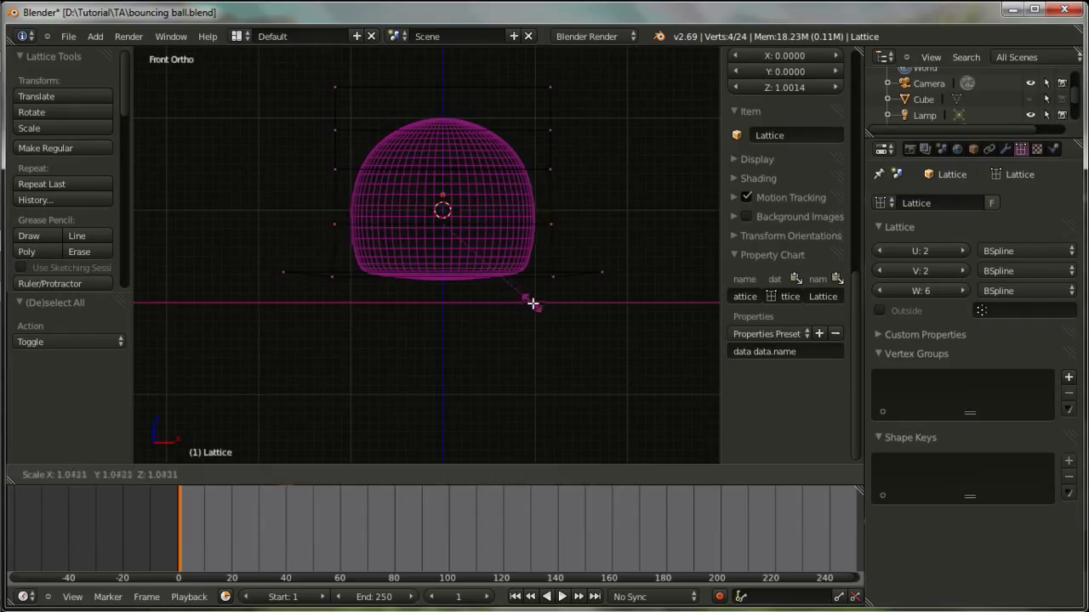
left_click(533, 304)
key("s")
key("Escape")
Scale the upper row of lattice points inward and nudge it down along Z.
key("a")
key("b")
left_click_drag(577, 191, 308, 162)
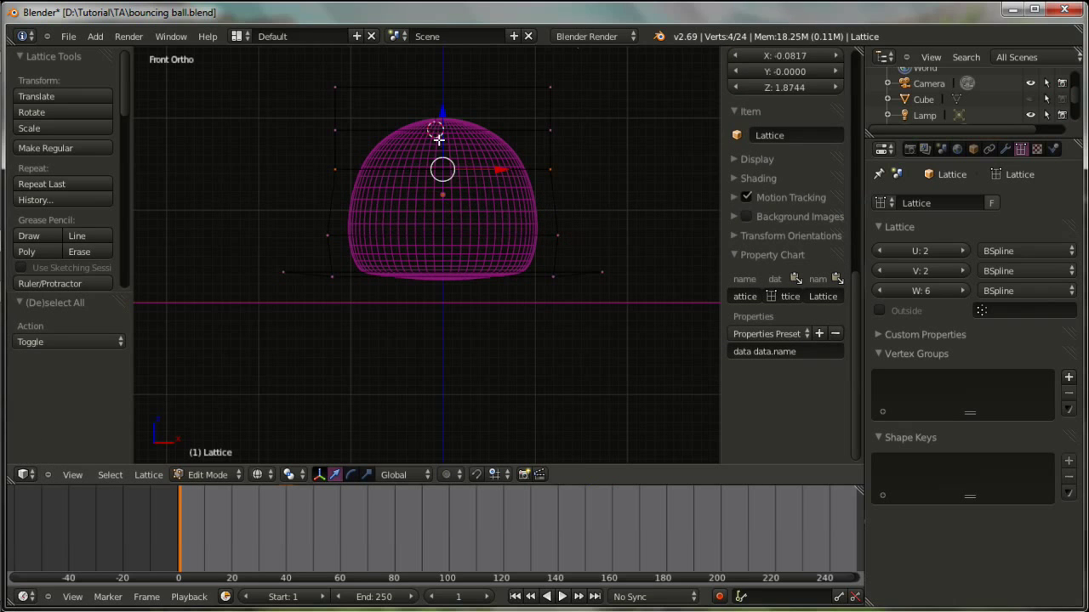
key("s")
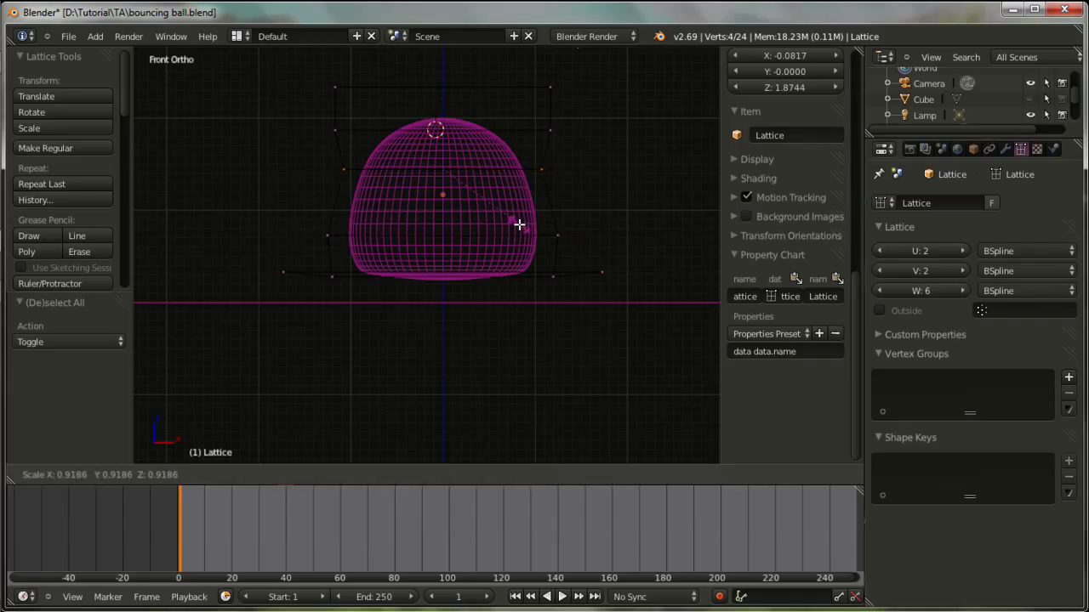
left_click(519, 224)
key("g")
key("z")
left_click(440, 127)
key("g")
key("z")
left_click(445, 120)
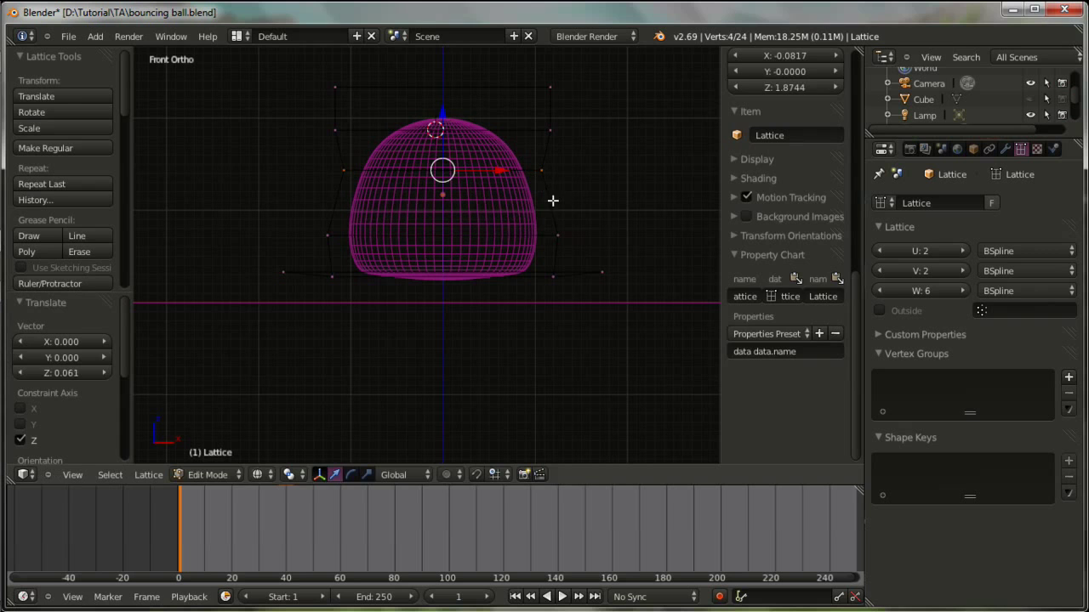
Lower the top row of lattice points by 0.147 along Z.
key("a")
key("b")
left_click_drag(579, 154, 272, 78)
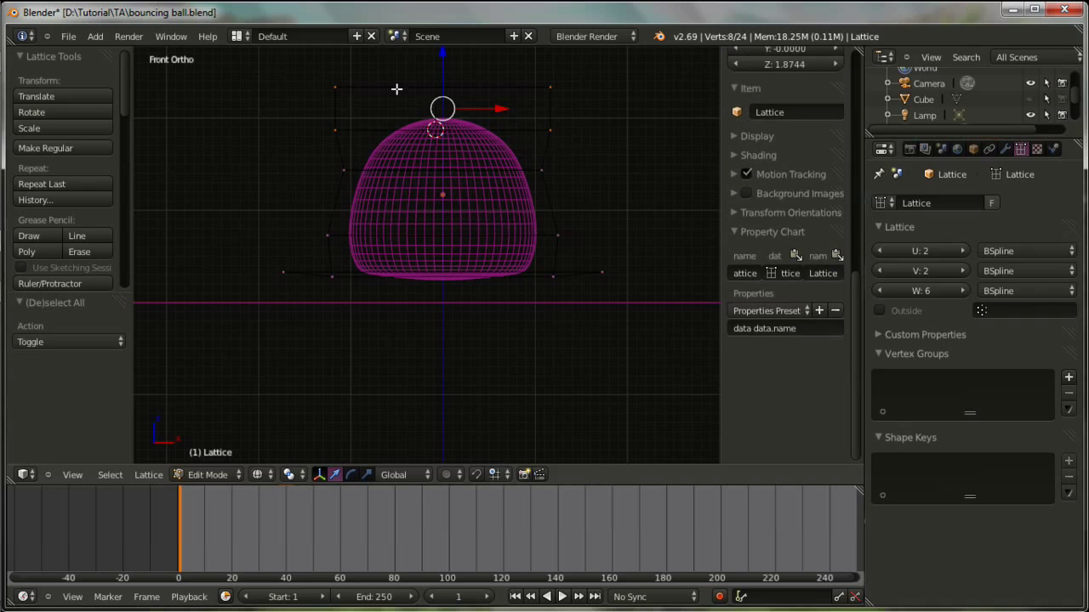
key("g")
key("z")
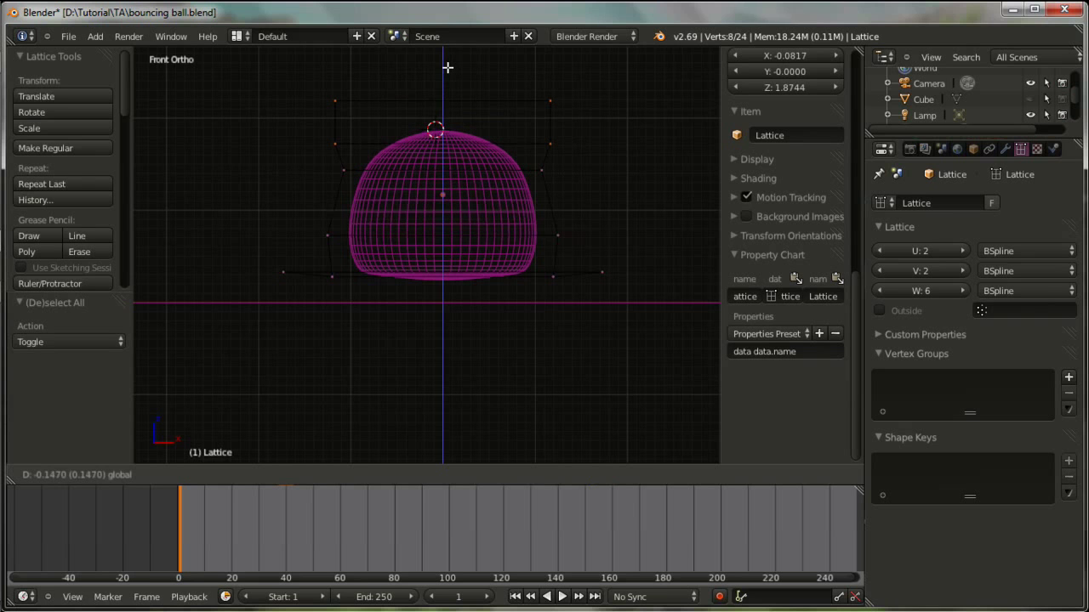
left_click(437, 75)
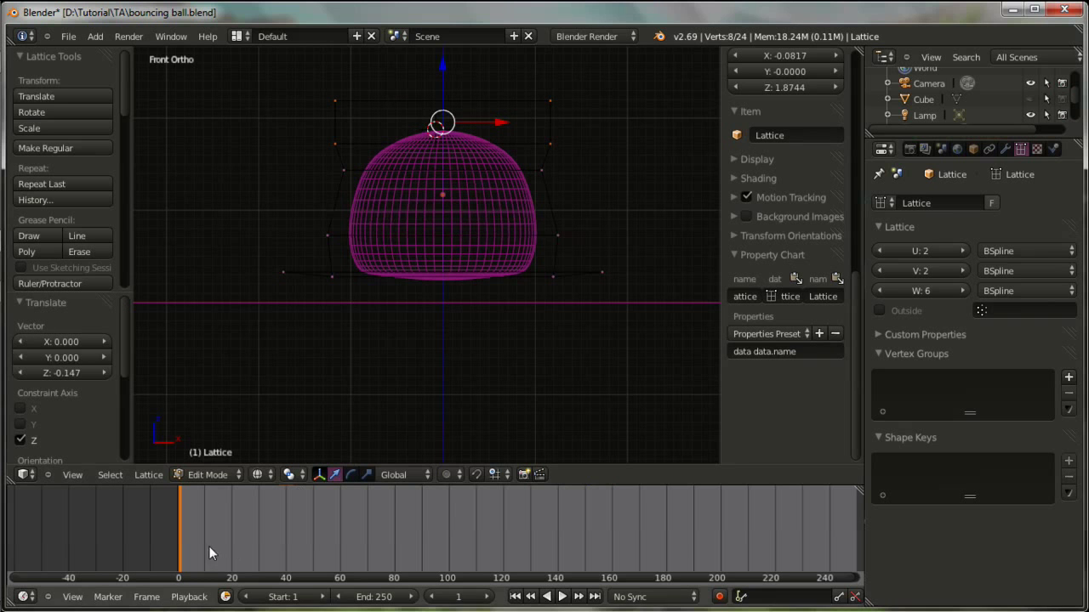
middle_click_drag(465, 306, 525, 307)
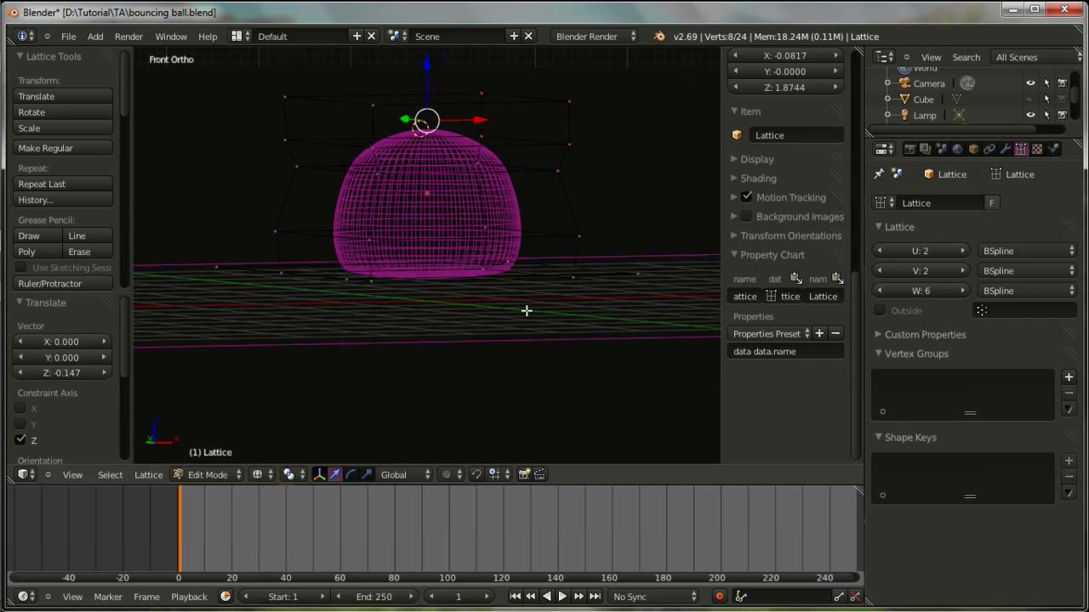
key("KP_1")
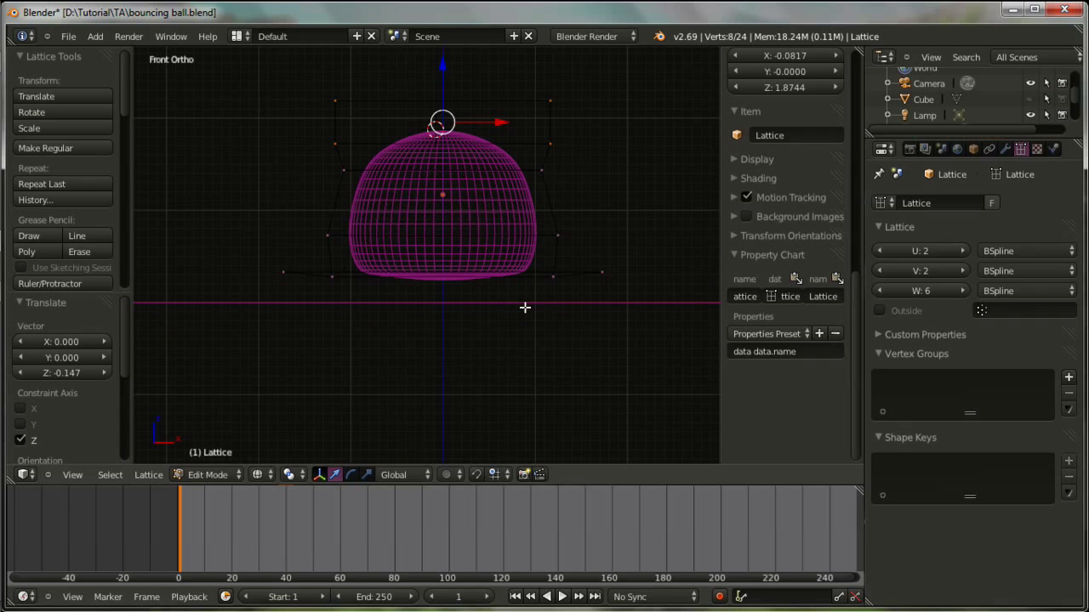
left_click(260, 475)
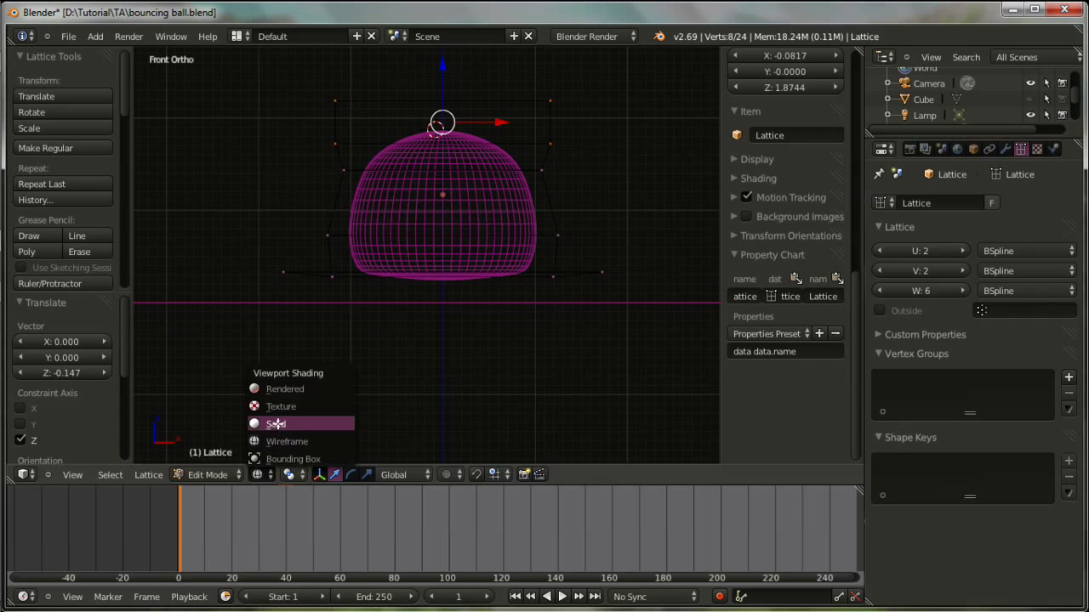
Switch to Solid shading, exit lattice Edit Mode, and select the floor plane in Front view.
left_click(277, 424)
middle_click_drag(479, 315, 501, 323)
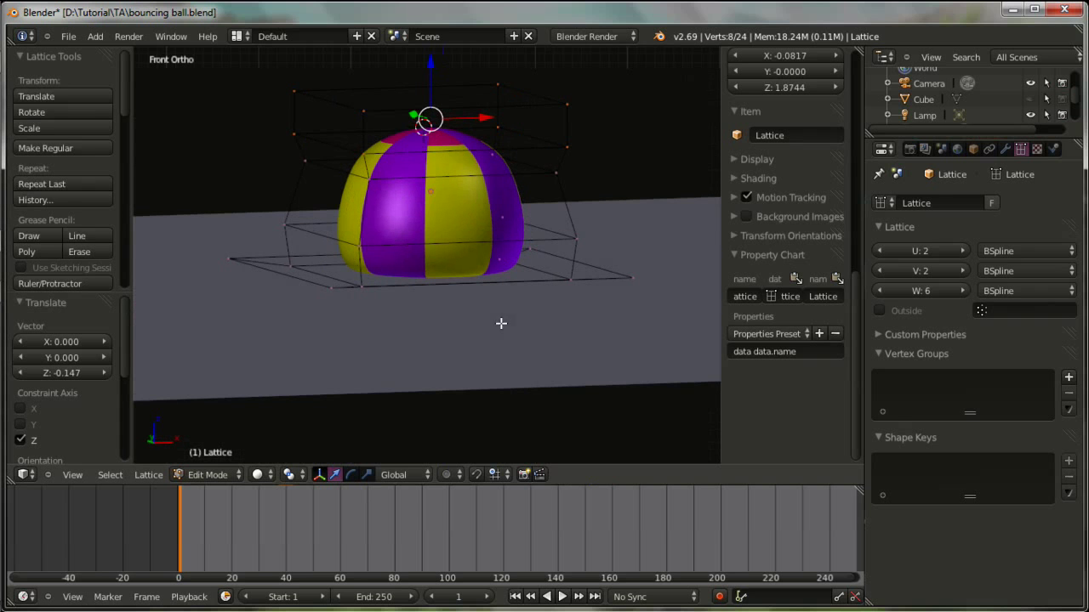
key("Tab")
right_click(500, 337)
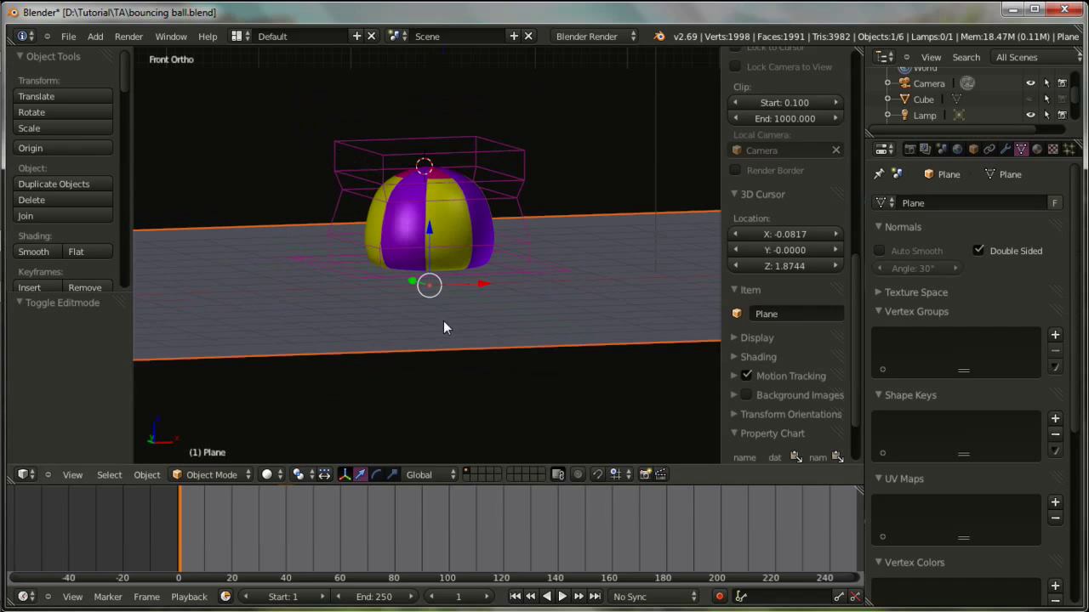
left_click(69, 477)
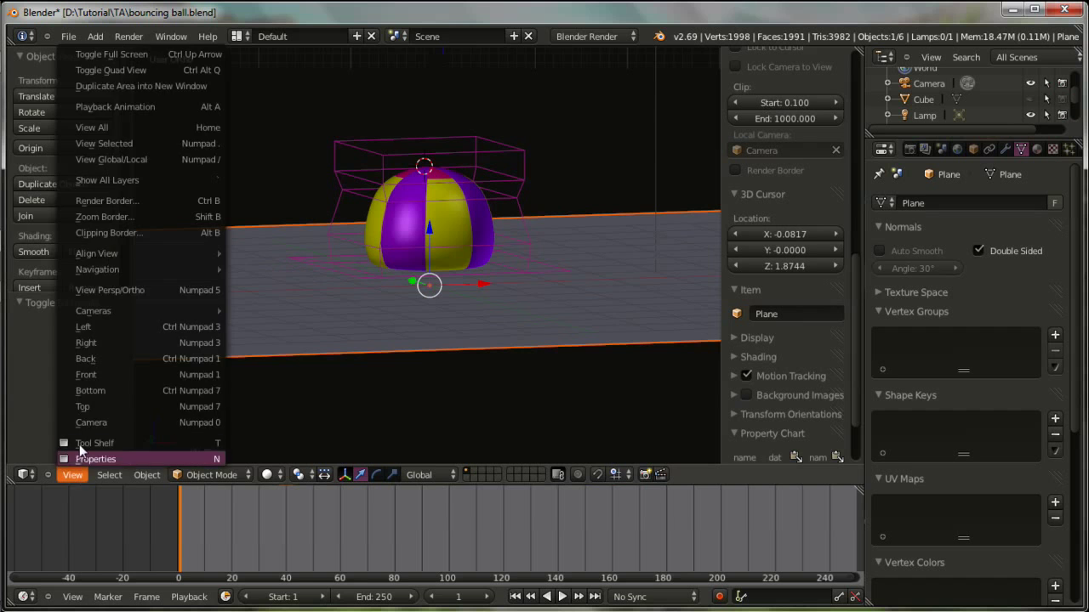
left_click(101, 379)
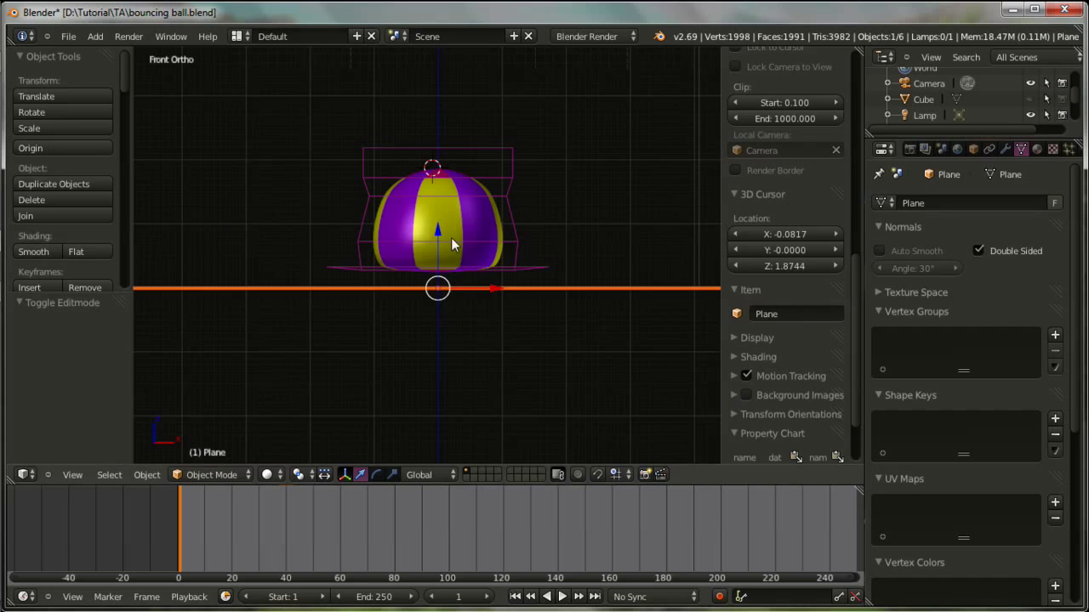
Raise the floor plane 0.261 along Z and check its contact with the ball in wireframe.
left_click_drag(438, 225, 441, 210)
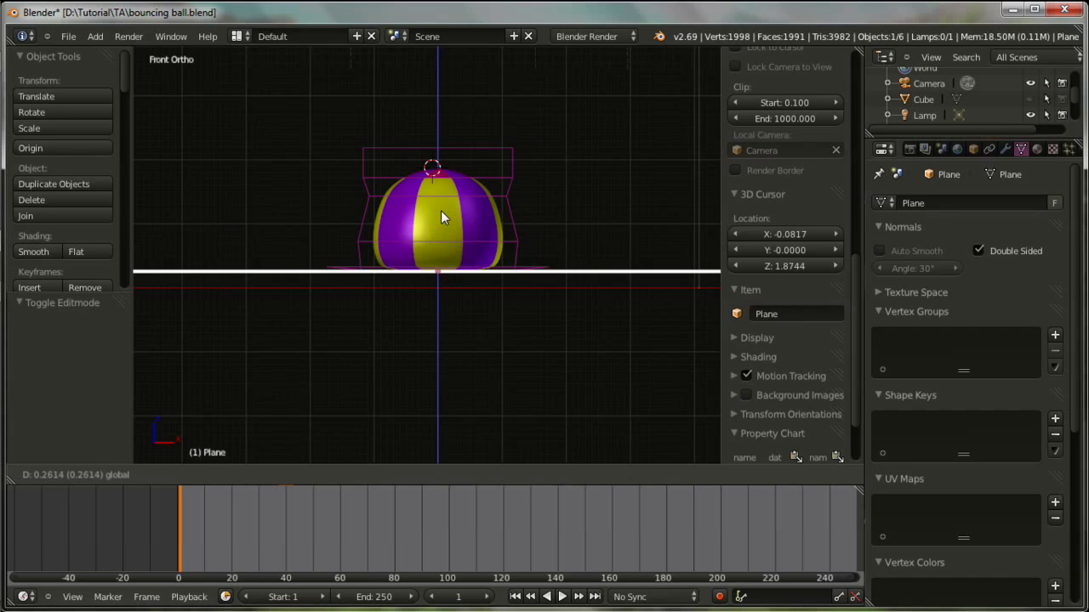
scroll(462, 320, "up", 5)
scroll(477, 325, "up", 2)
key("z")
scroll(505, 342, "up", 2)
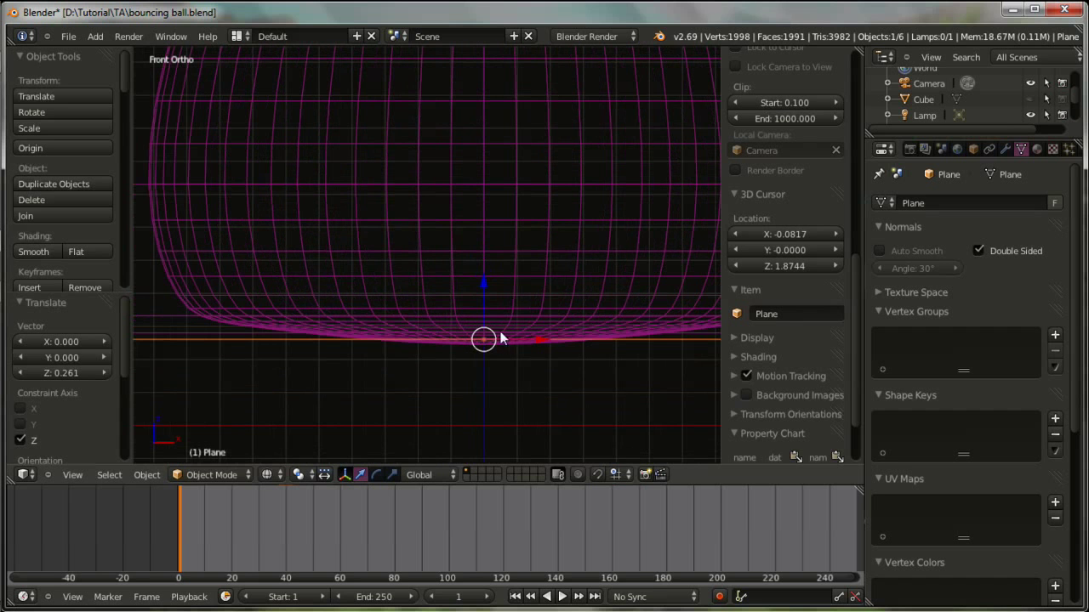
scroll(487, 312, "down", 2)
key("z")
mouse_move(487, 298)
middle_mouse_down()
mouse_move(490, 366)
mouse_move(483, 312)
mouse_move(409, 423)
mouse_move(388, 358)
middle_mouse_up()
scroll(507, 396, "down", 2)
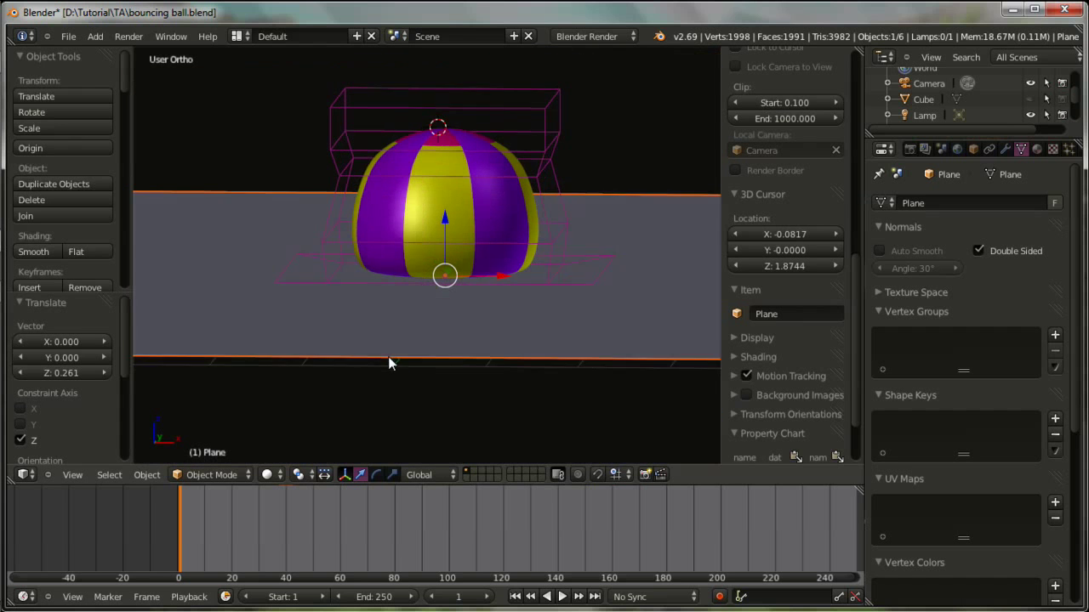
Play the bounce animation and pause it to review the squash.
left_click(559, 596)
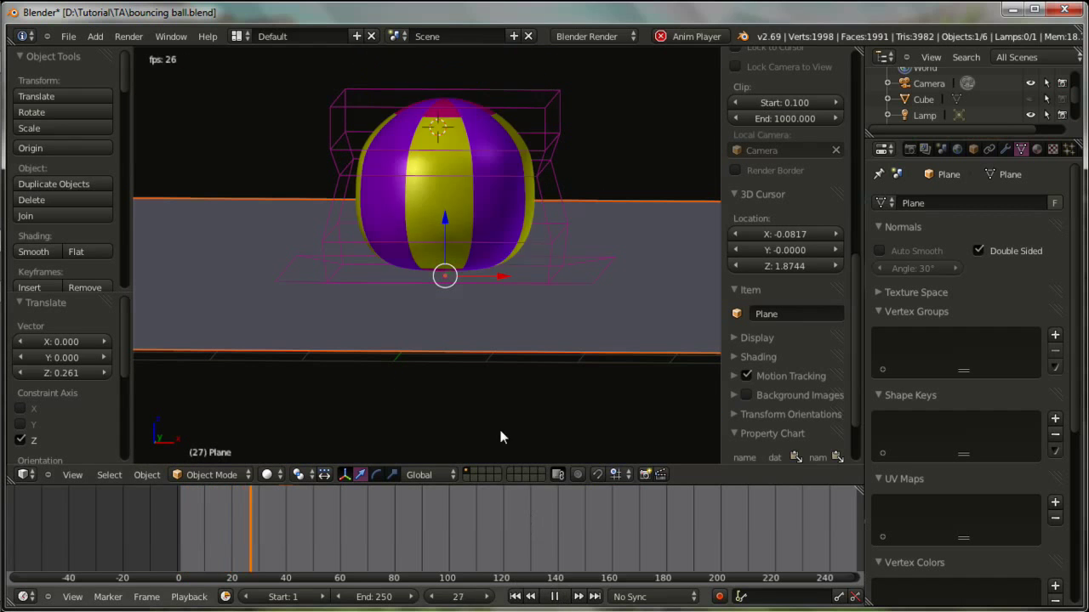
scroll(462, 272, "down", 3)
scroll(457, 281, "down", 1)
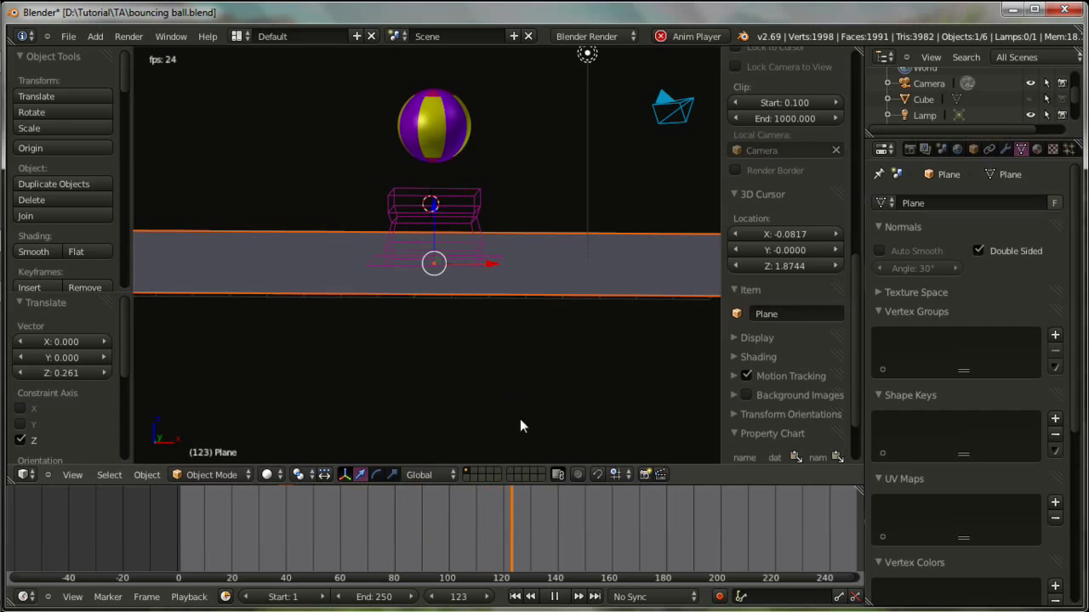
left_click(554, 596)
mouse_move(549, 383)
middle_mouse_down()
mouse_move(511, 333)
mouse_move(555, 396)
middle_mouse_up()
scroll(511, 334, "up", 2)
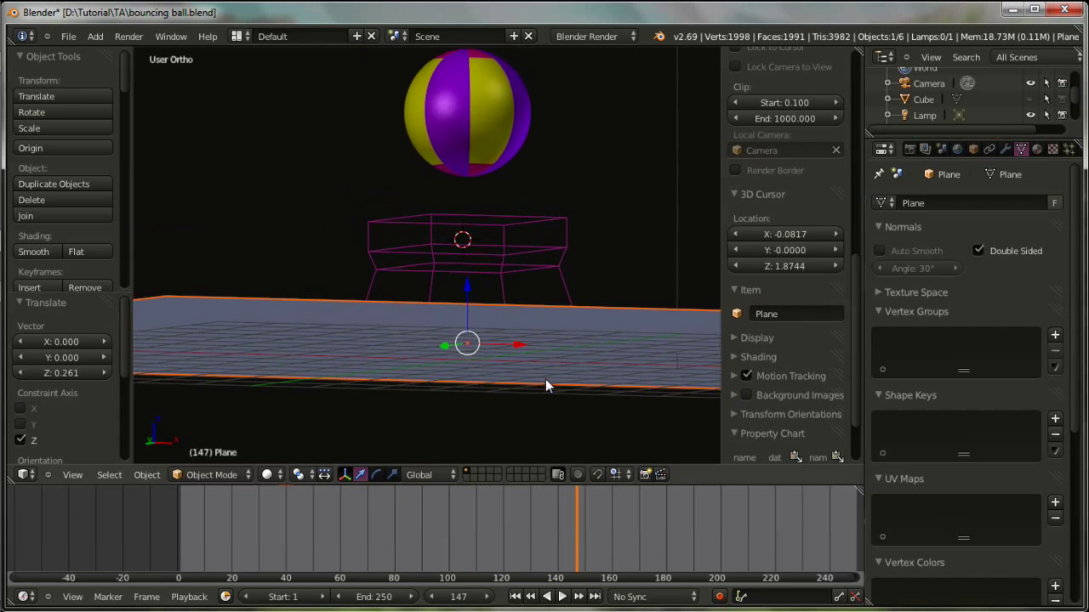
Scrub the timeline back to frame 2, where the squashed ball sits on the floor.
left_click(308, 549)
left_click_drag(205, 544, 191, 552)
mouse_move(452, 449)
middle_mouse_down()
mouse_move(440, 458)
mouse_move(404, 442)
middle_mouse_up()
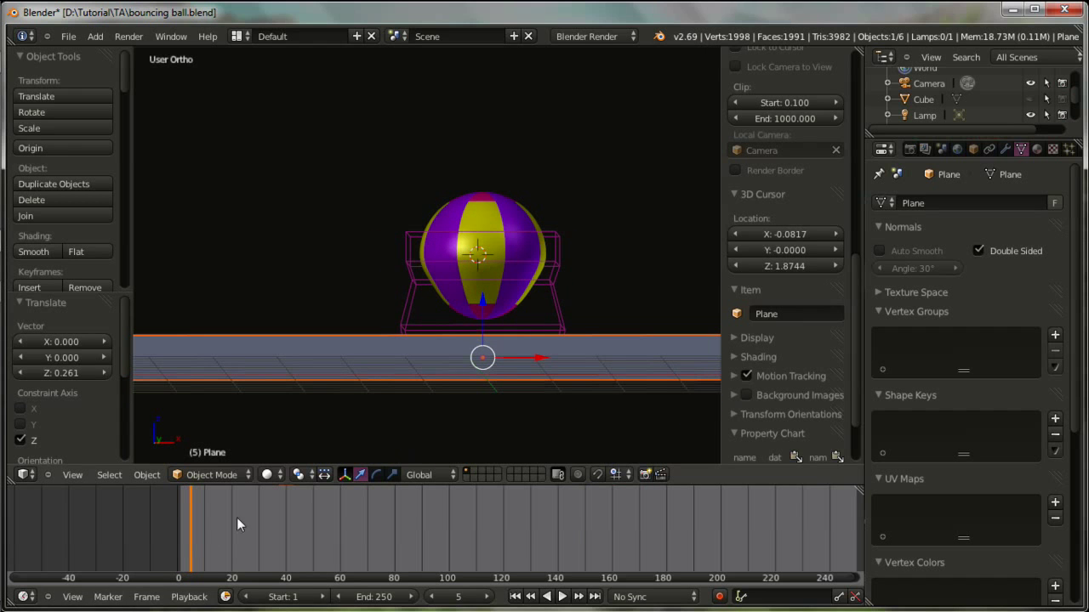
left_click(181, 534)
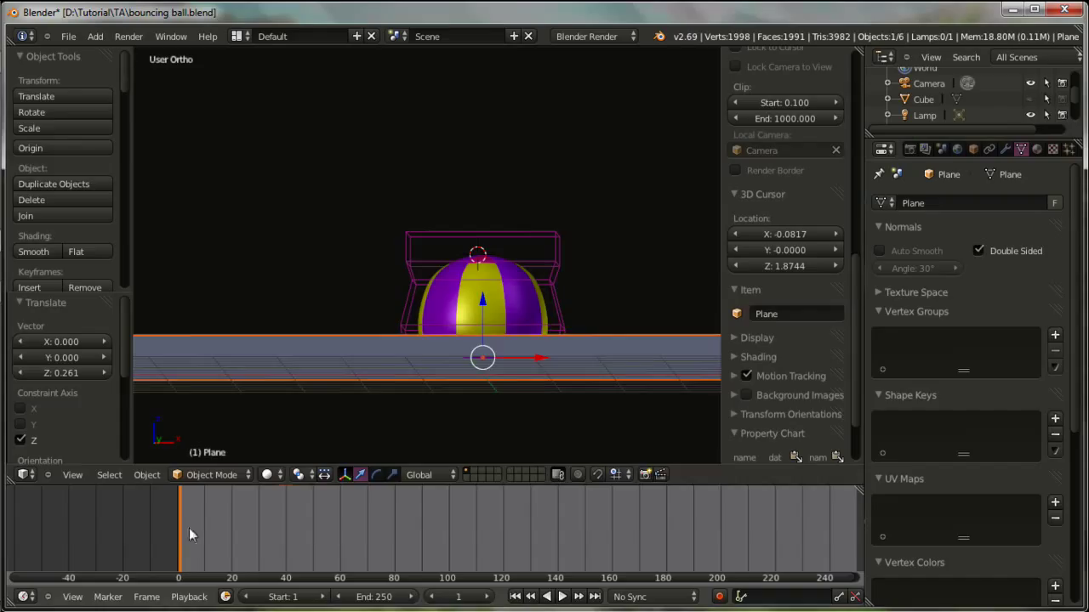
middle_click_drag(422, 360, 423, 366)
mouse_move(183, 521)
left_mouse_down()
mouse_move(200, 525)
mouse_move(184, 533)
left_mouse_up()
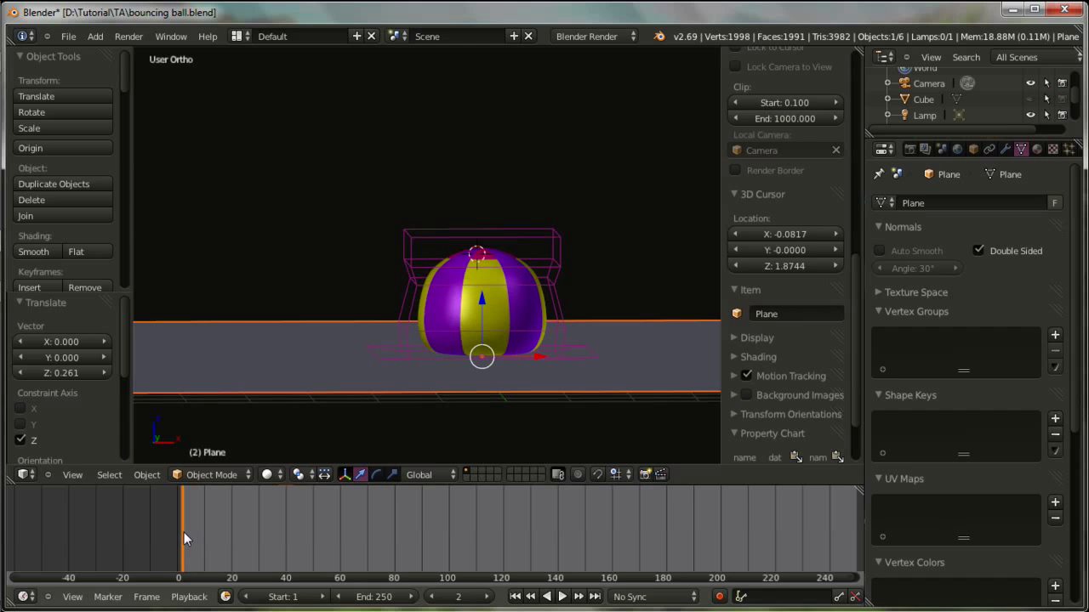
scroll(610, 293, "up", 1)
Select the lattice cage, enter its Edit Mode, and zoom in on the front view.
right_click(575, 321)
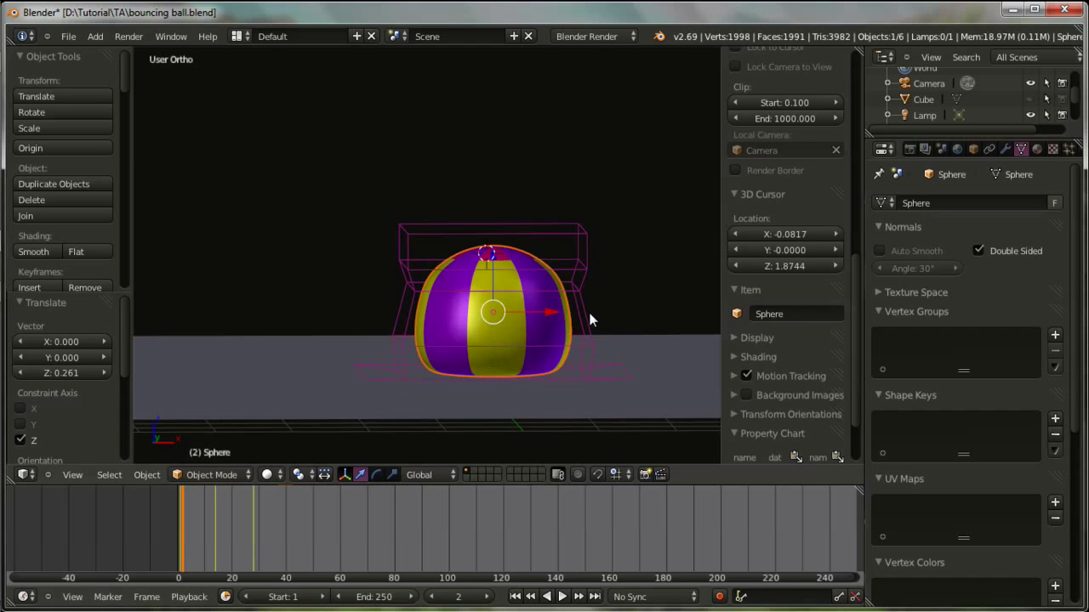
right_click(590, 320)
key("Tab")
key("KP_1")
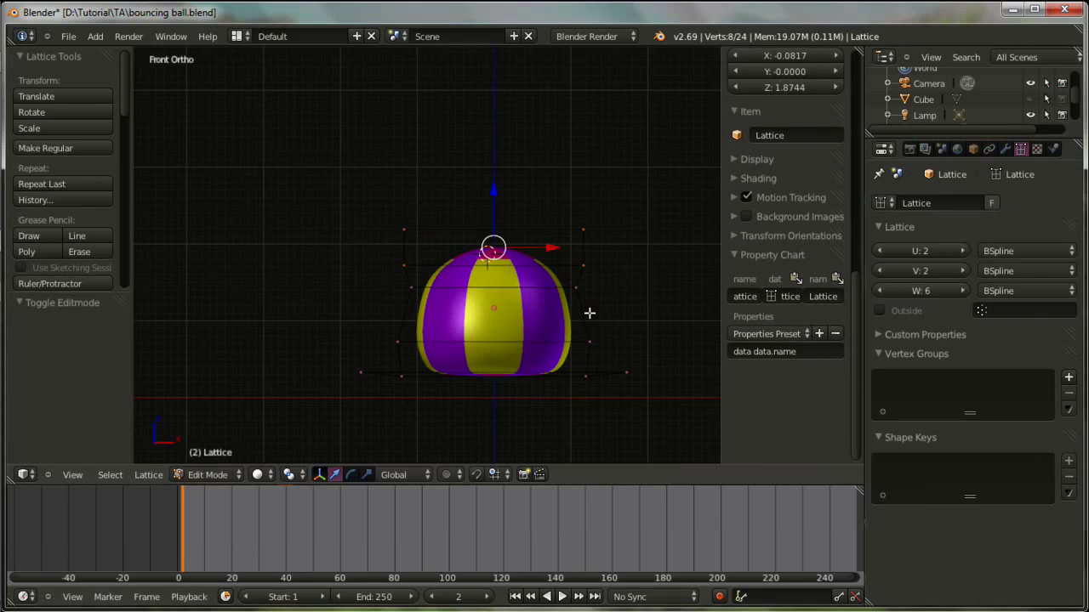
scroll(649, 382, "up", 1)
scroll(641, 388, "up", 1)
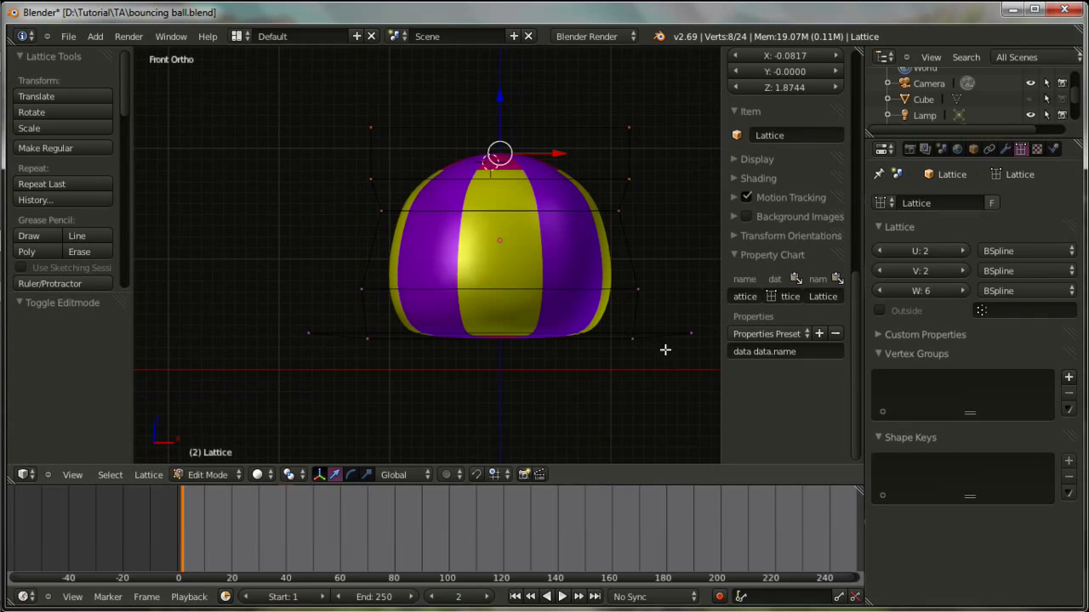
In wireframe, box-select one row of lattice points and widen it to 1.136.
key("b")
left_click_drag(669, 311, 293, 267)
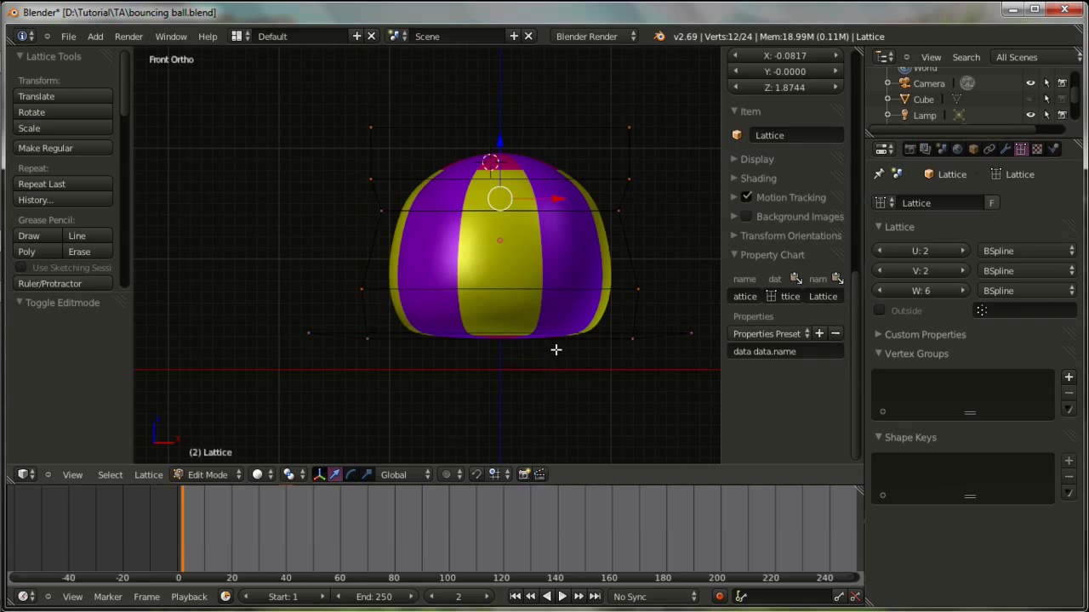
key("a")
key("a")
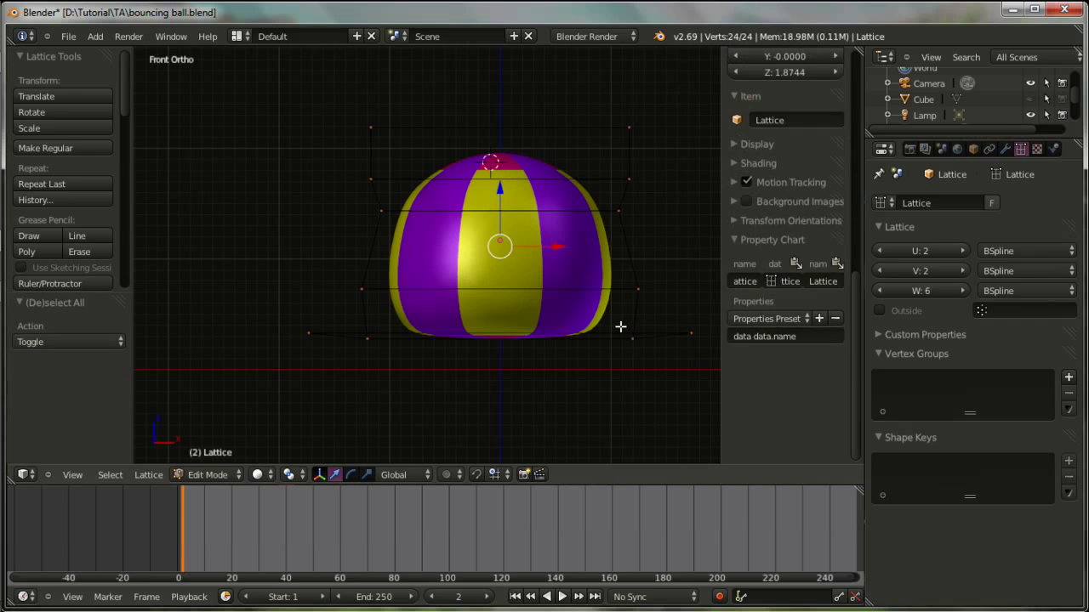
key("z")
key("a")
key("b")
left_click_drag(668, 299, 303, 284)
key("s")
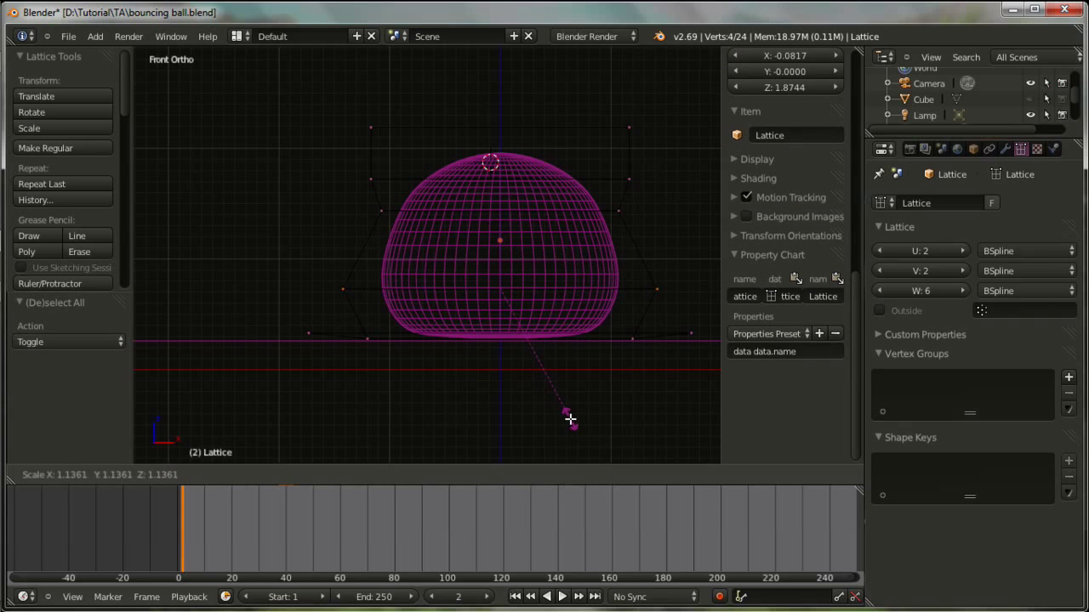
left_click(568, 417)
Lower those points slightly along Z, then pull the middle row of lattice points downward.
key("g")
key("z")
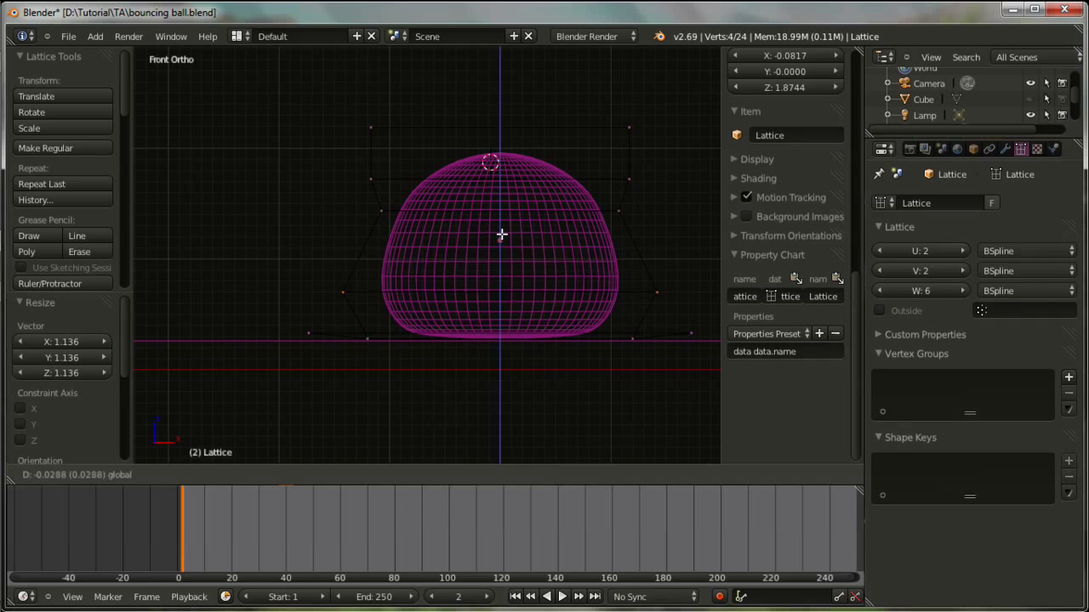
left_click(502, 235)
key("a")
left_click_drag(647, 227, 344, 194)
mouse_move(500, 162)
left_mouse_down()
mouse_move(503, 173)
mouse_move(503, 163)
left_mouse_up()
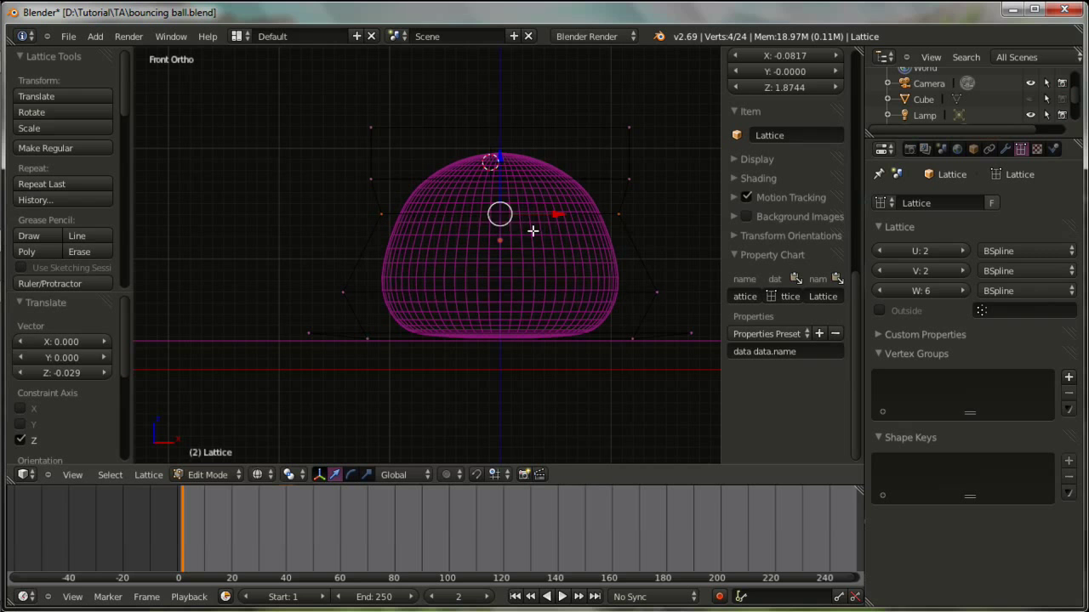
Back in solid shading, add the top row of lattice points and lower the ball's top slightly.
key("z")
scroll(548, 276, "down", 2)
key("b")
left_click_drag(613, 238, 348, 141)
left_click_drag(476, 143, 476, 146)
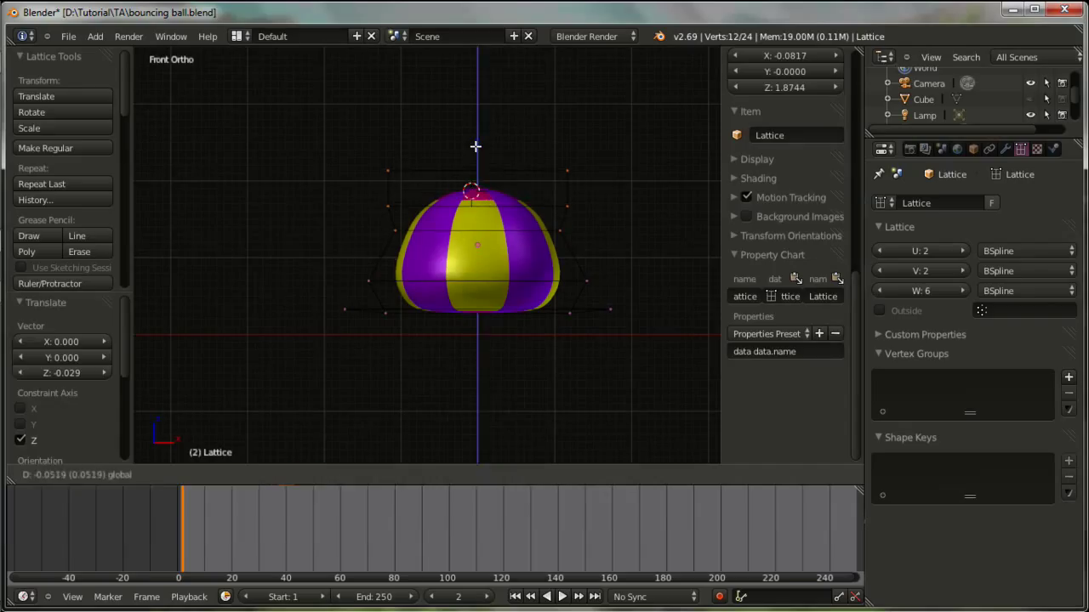
Raise the top row of lattice points 0.073 along Z.
key("a")
key("b")
left_click_drag(607, 182, 329, 141)
mouse_move(477, 127)
left_mouse_down()
mouse_move(477, 107)
mouse_move(478, 124)
left_mouse_up()
left_click(477, 107)
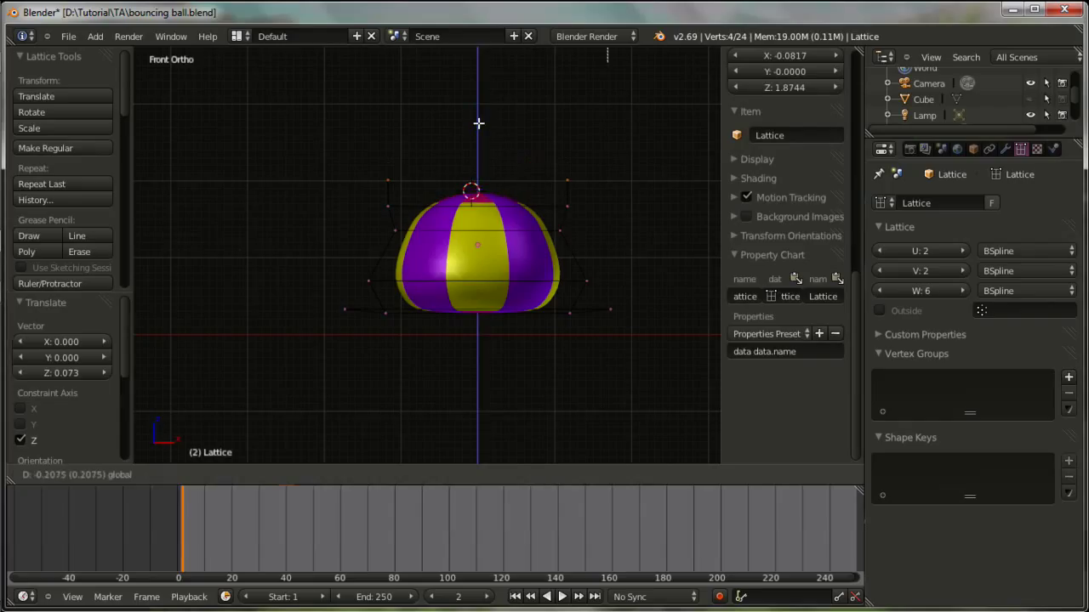
left_click(478, 123)
Box-select another row of lattice points and scale it.
key("a")
key("b")
left_click_drag(583, 216, 361, 193)
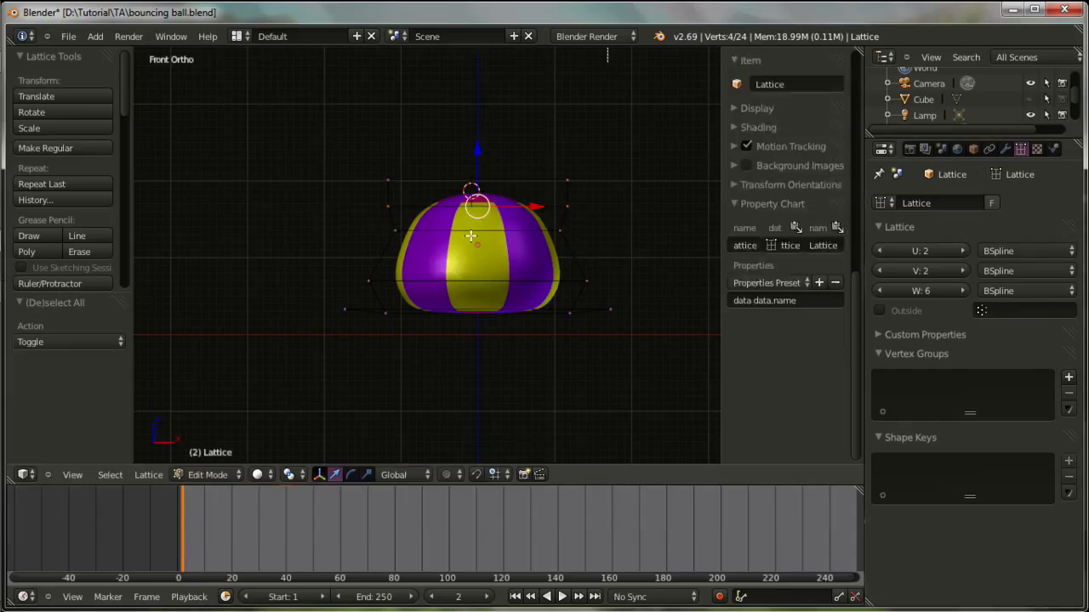
key("s")
left_click(610, 266)
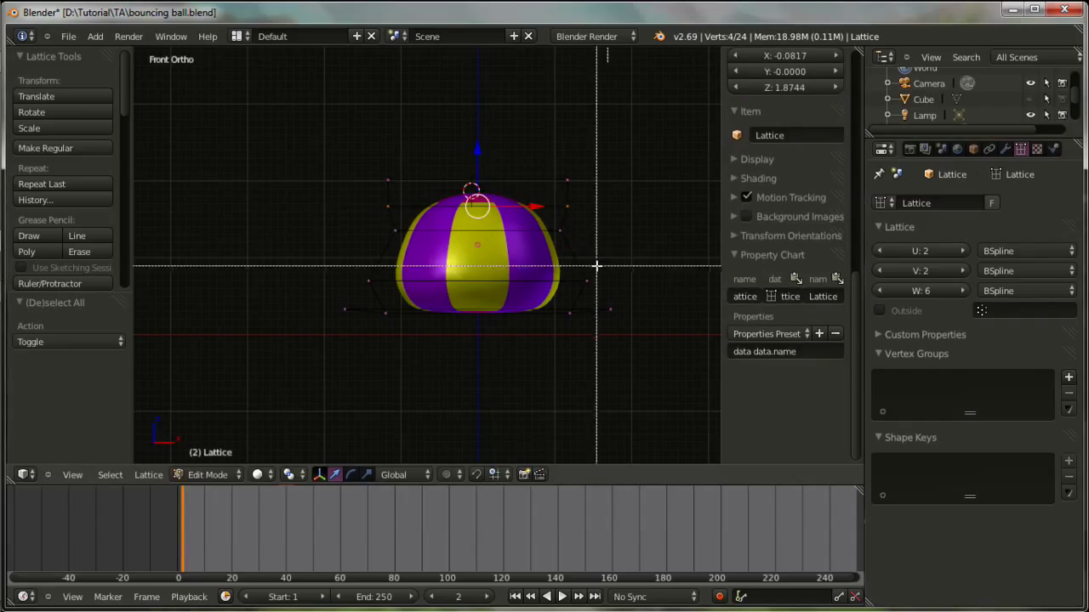
In wireframe, box-select four lattice points and enlarge them slightly to 1.054.
key("a")
key("b")
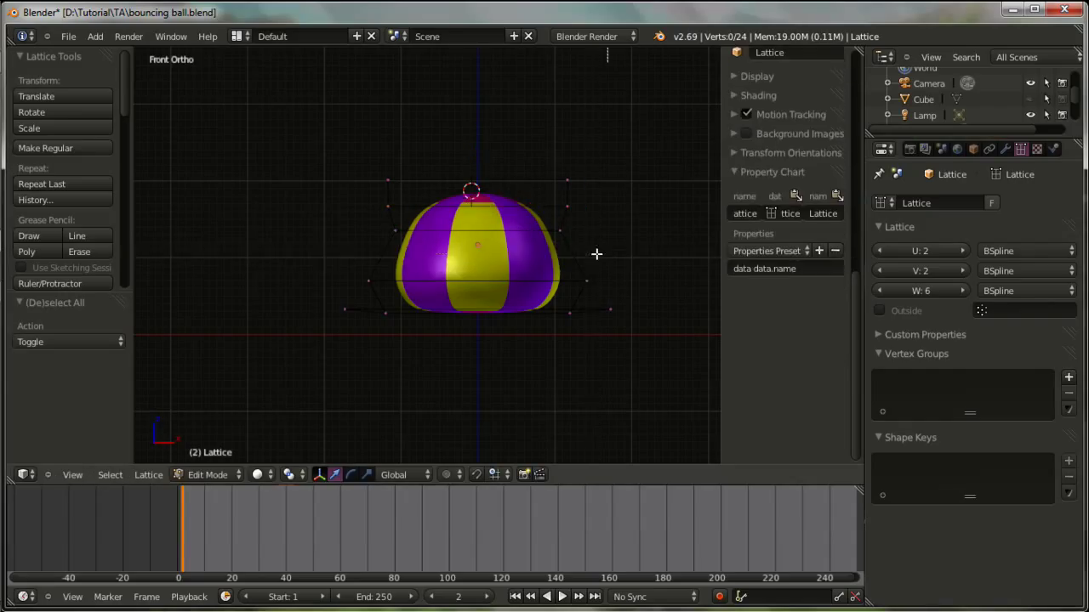
key("z")
left_click_drag(595, 252, 377, 218)
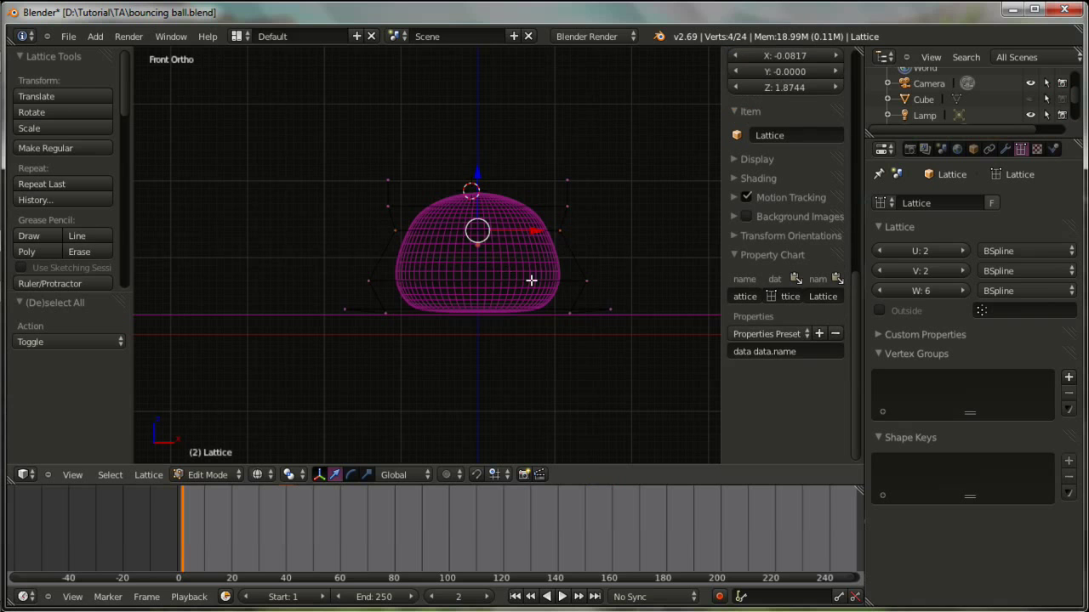
key("s")
left_click(538, 282)
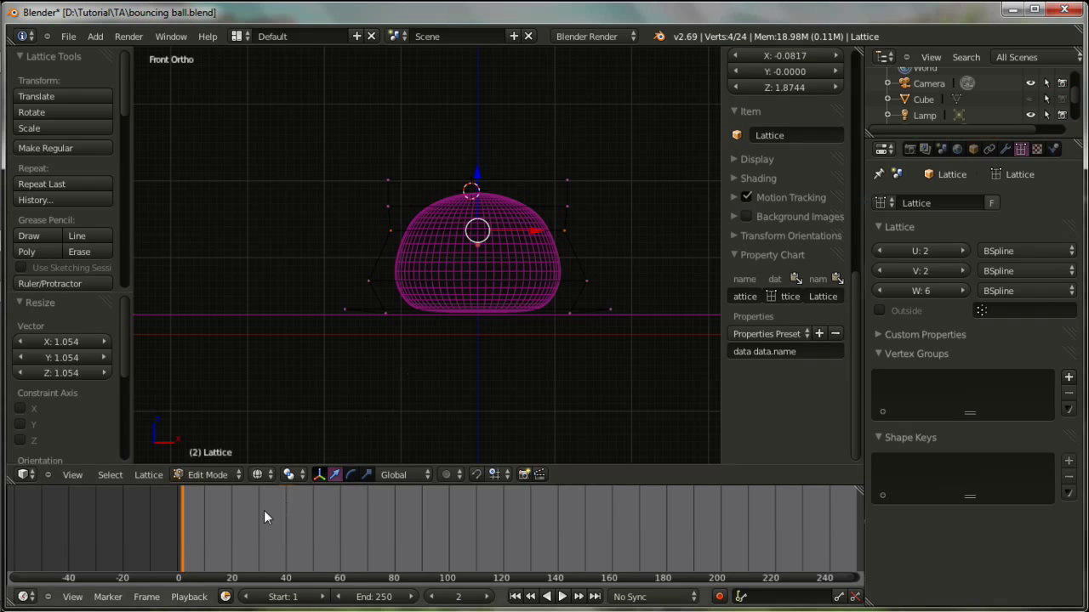
left_click_drag(184, 529, 188, 531)
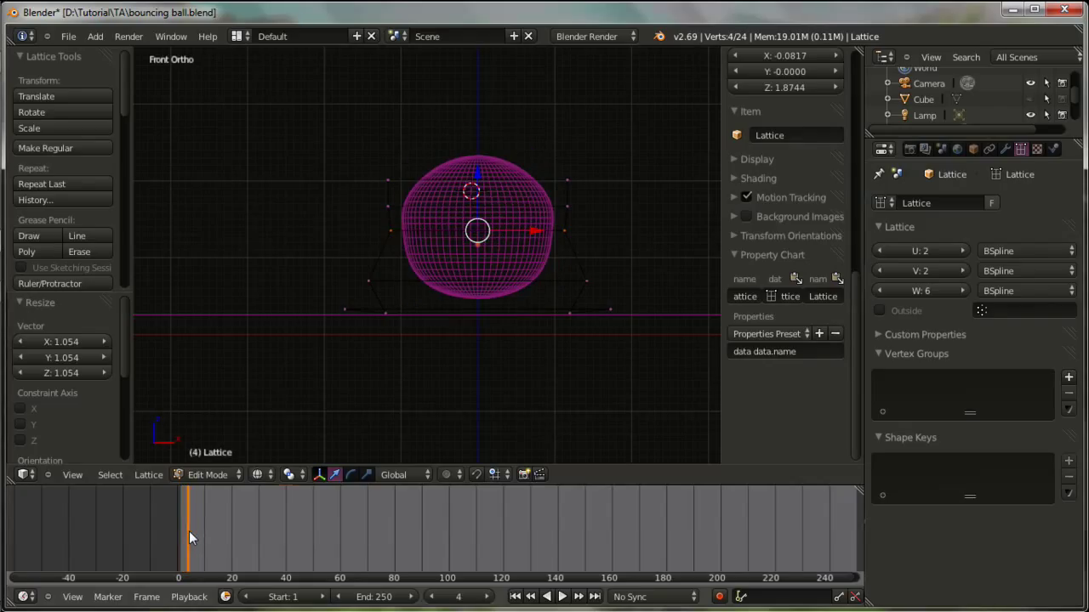
left_click_drag(189, 531, 191, 532)
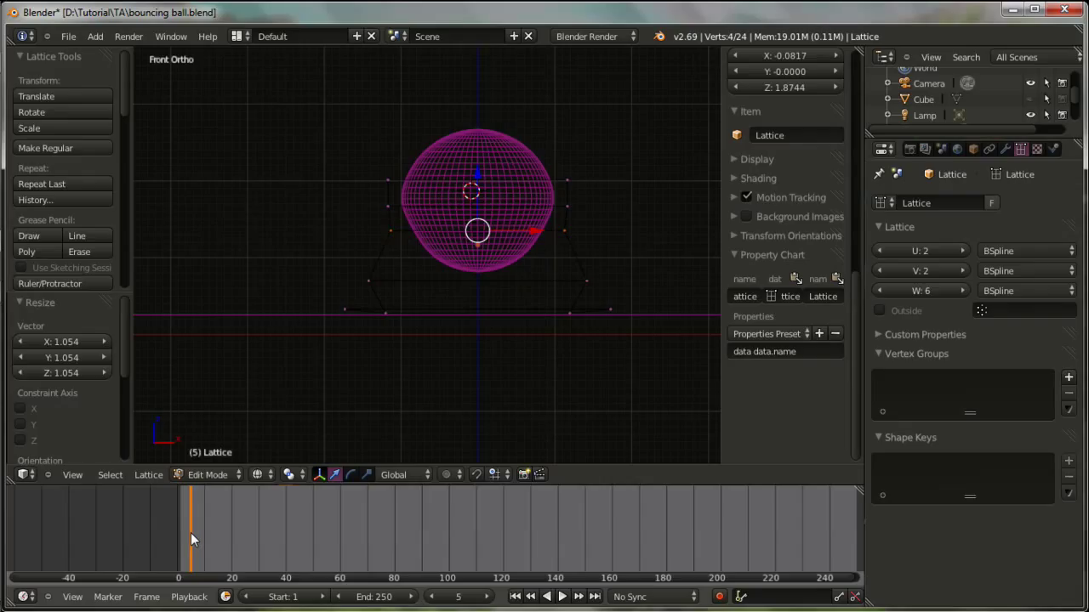
left_click_drag(192, 532, 202, 534)
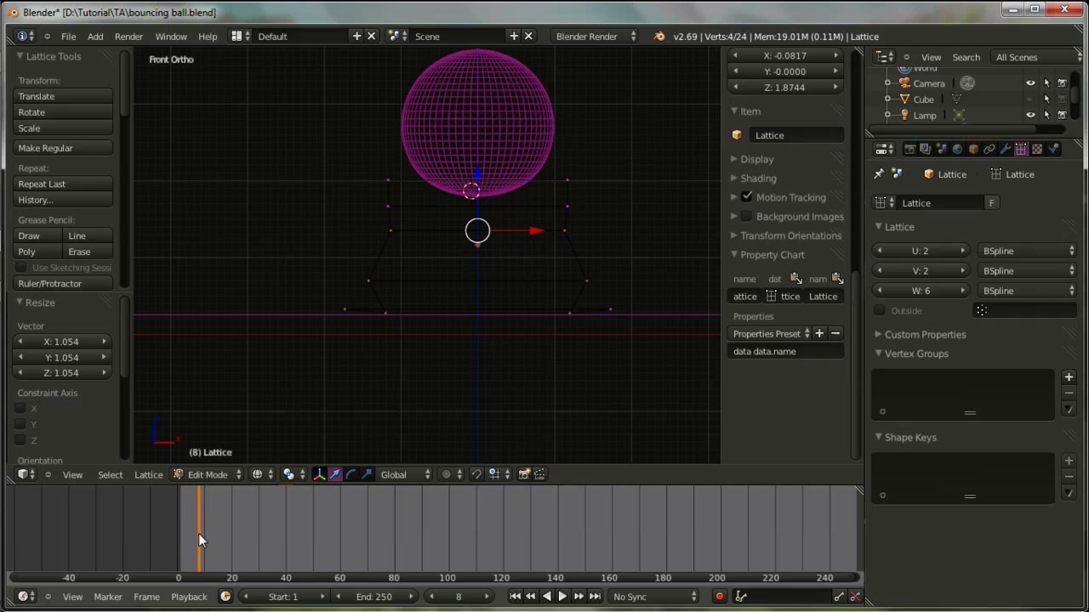
middle_click_drag(484, 276, 558, 349)
mouse_move(469, 363)
middle_mouse_down()
mouse_move(469, 352)
mouse_move(444, 351)
mouse_move(474, 340)
mouse_move(464, 337)
middle_mouse_up()
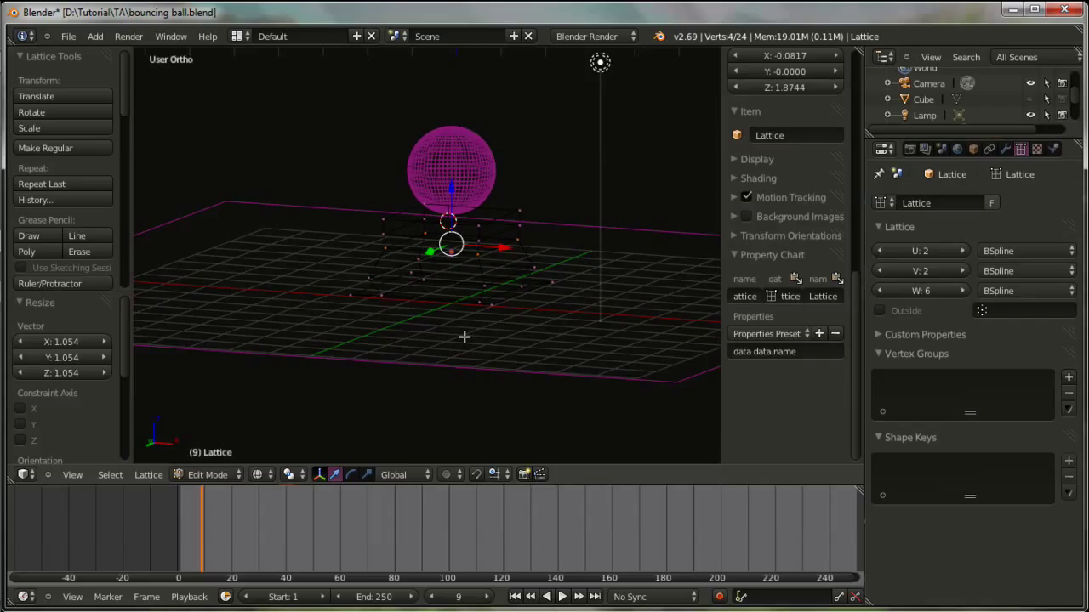
key("KP_1")
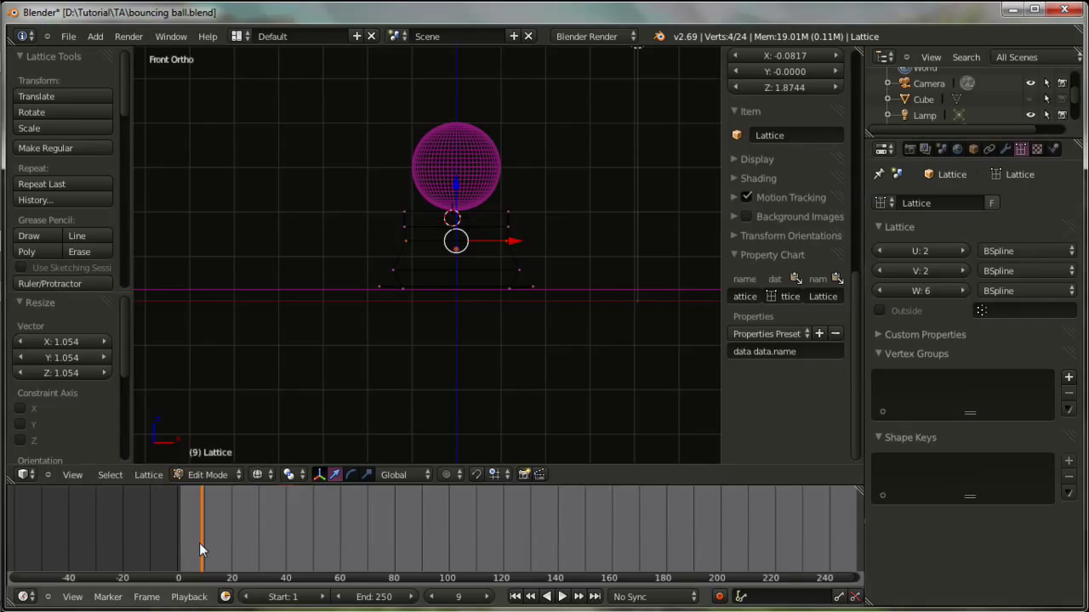
left_click_drag(193, 543, 182, 544)
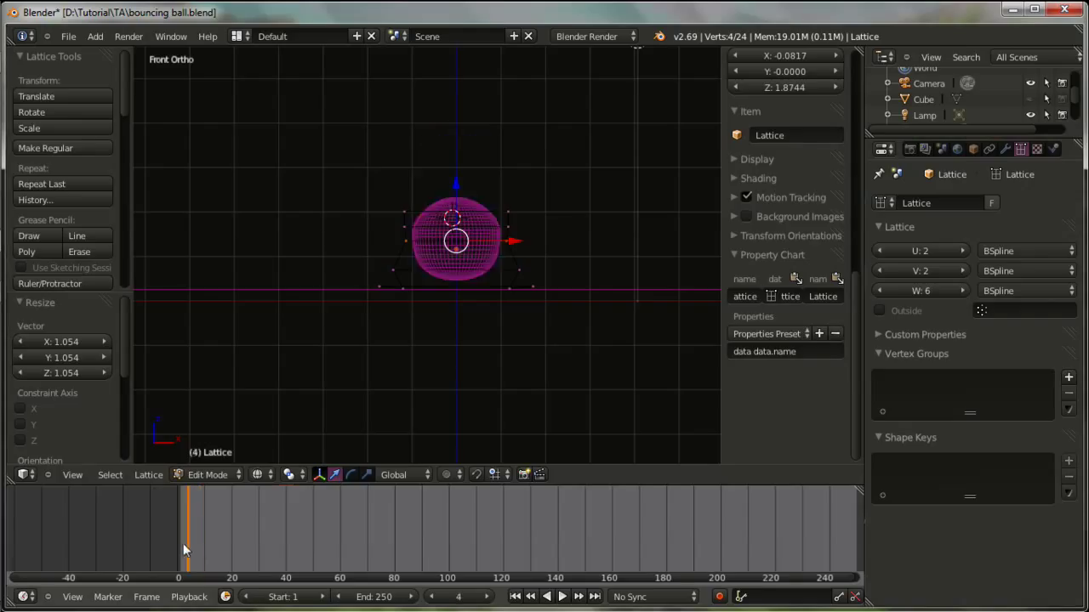
Play the bounce, show the ball in solid shading, and scrub to around frame 5.
left_click(562, 597)
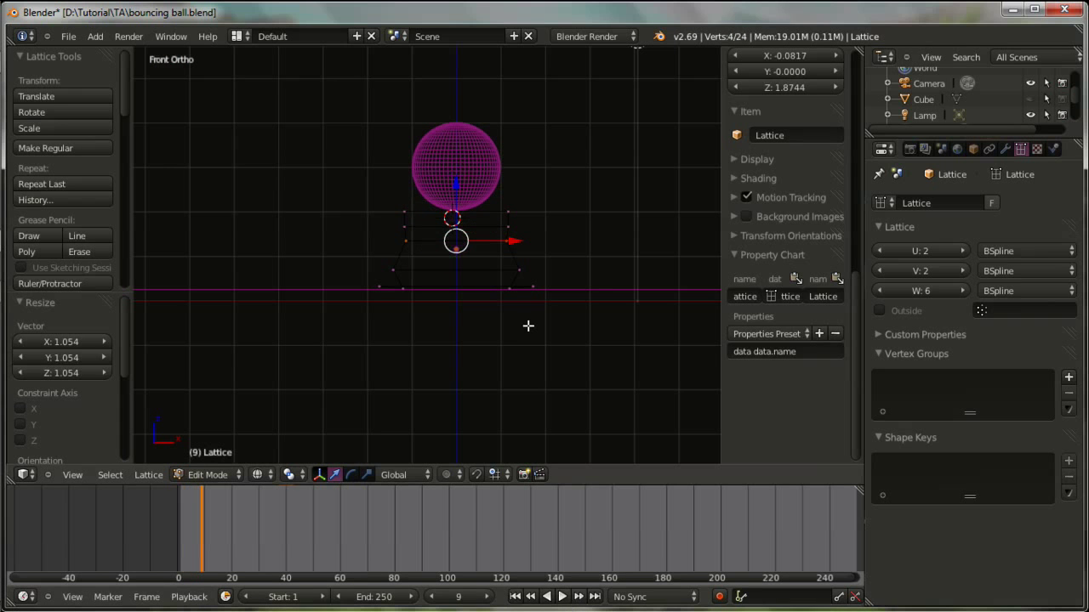
key("z")
mouse_move(528, 311)
middle_mouse_down()
mouse_move(578, 328)
mouse_move(525, 310)
middle_mouse_up()
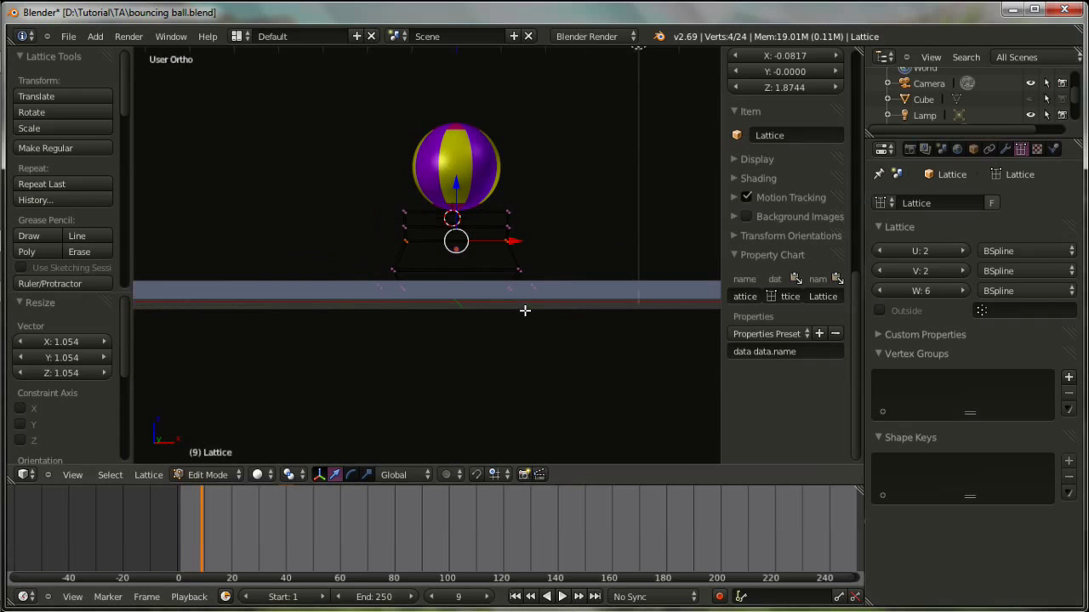
left_click_drag(201, 532, 192, 534)
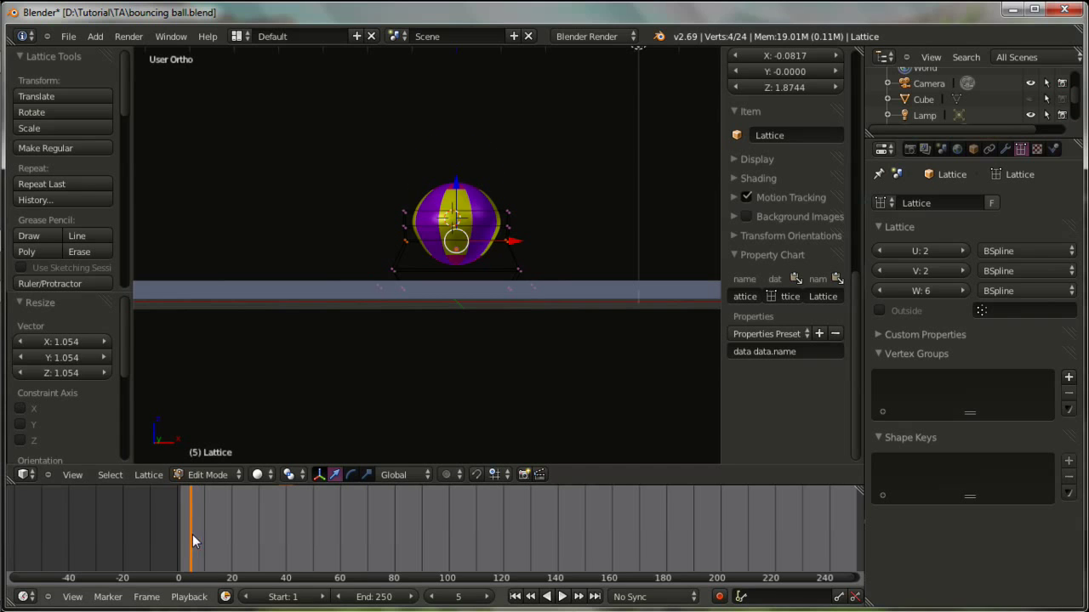
Replay and stop the animation, return to frame 2, and orbit around the ball and floor.
left_click(562, 596)
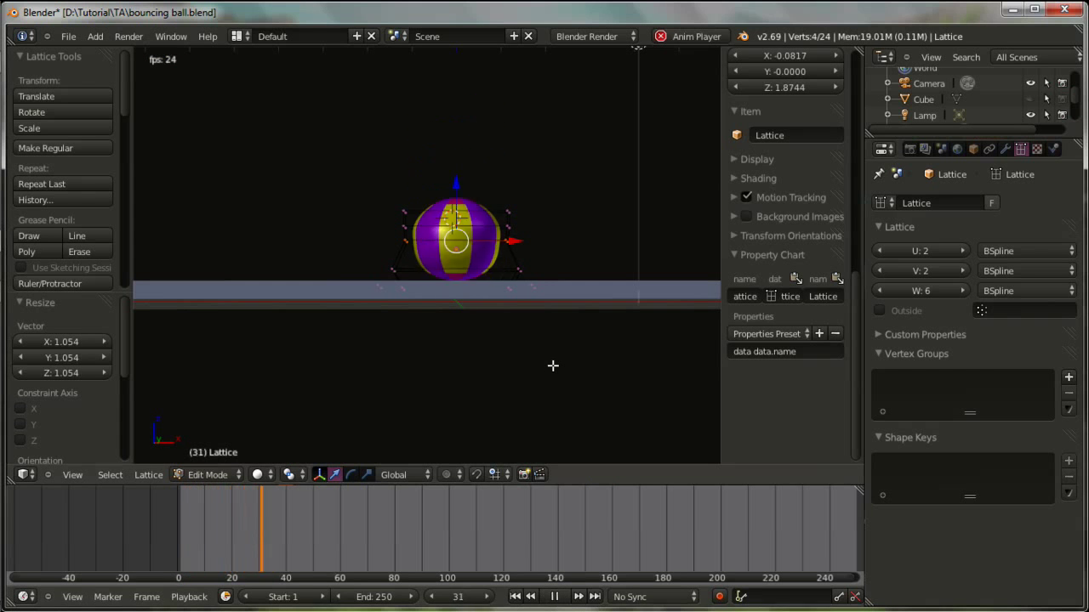
mouse_move(535, 369)
middle_mouse_down()
mouse_move(461, 387)
mouse_move(516, 391)
mouse_move(527, 374)
middle_mouse_up()
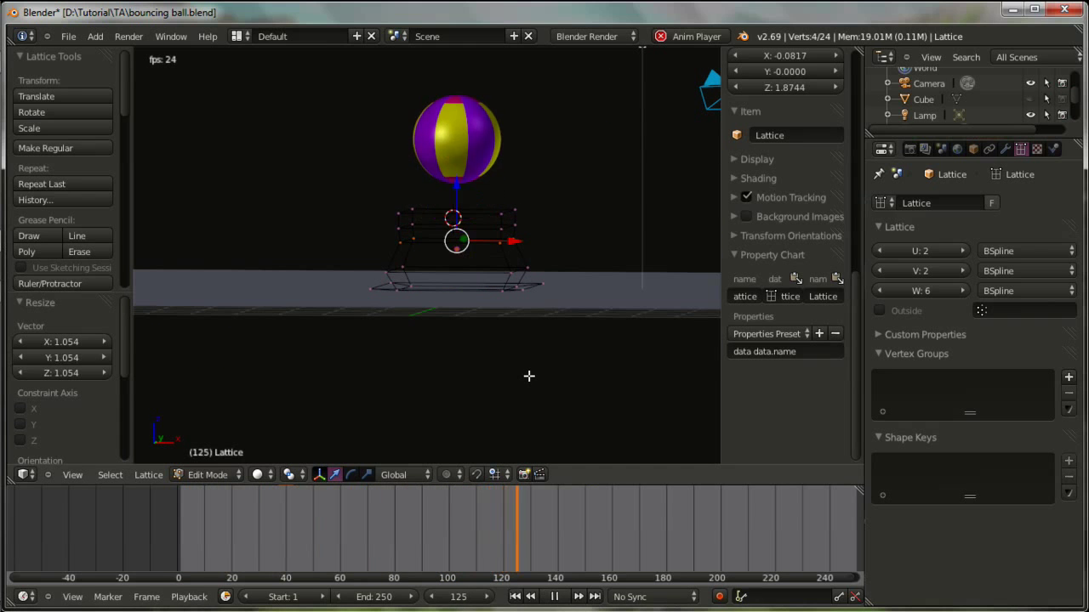
left_click(559, 598)
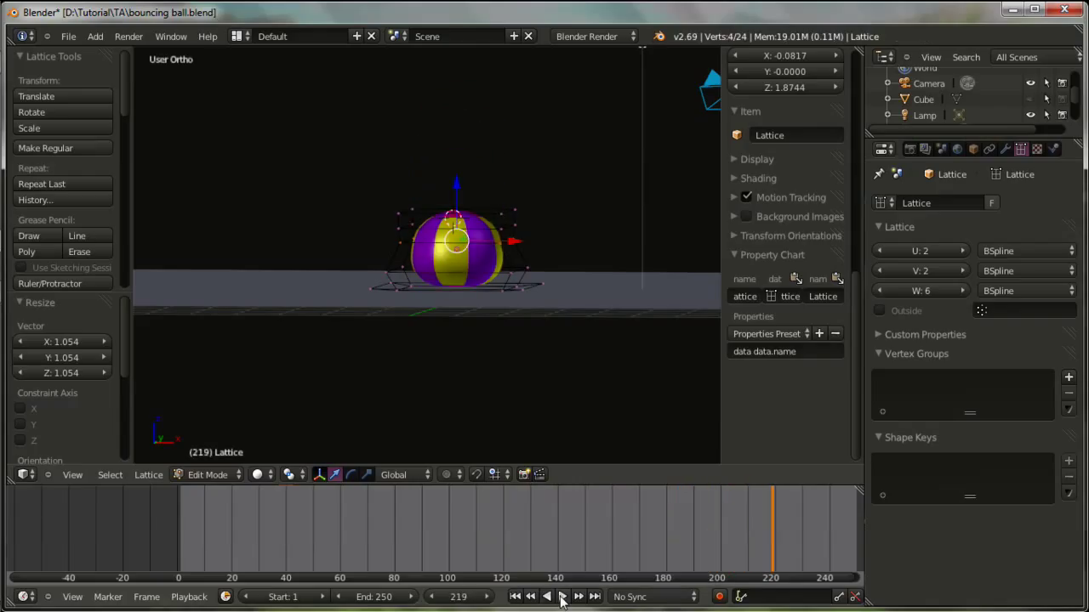
left_click_drag(542, 533, 183, 529)
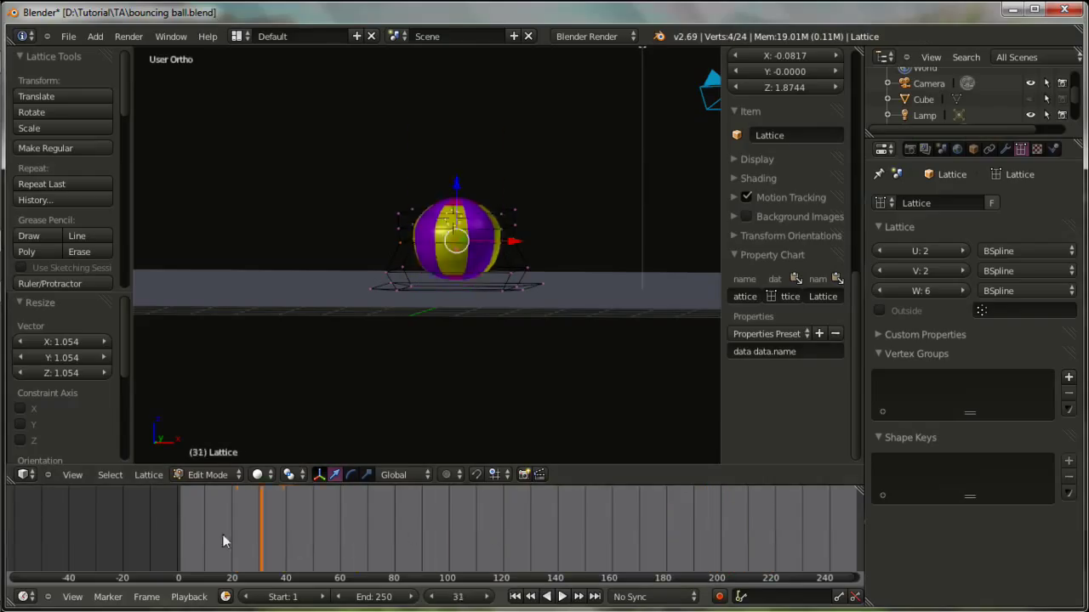
mouse_move(286, 389)
middle_mouse_down()
mouse_move(523, 395)
mouse_move(385, 389)
middle_mouse_up()
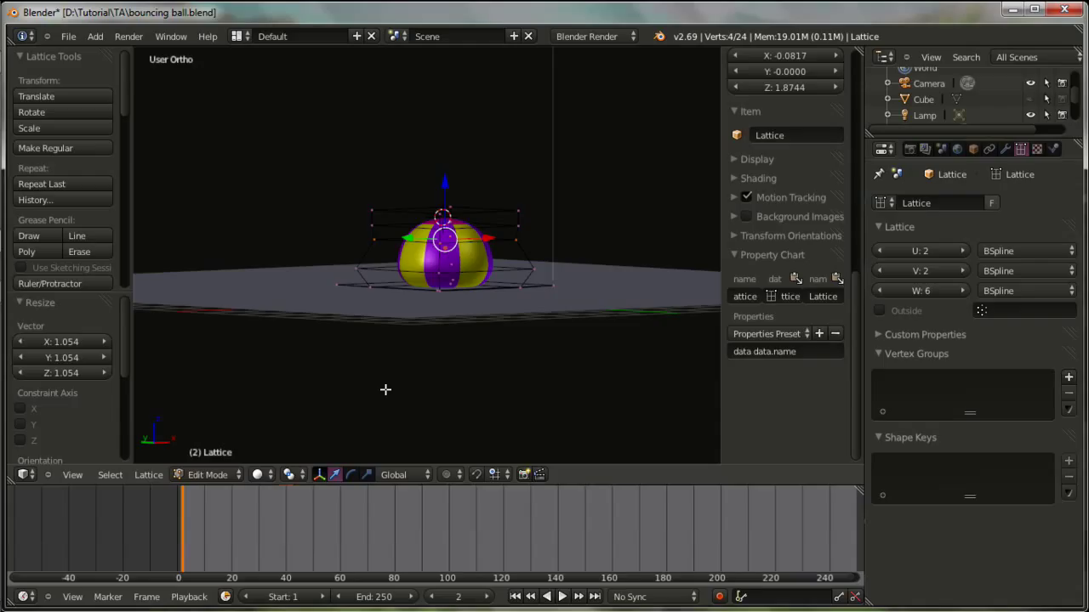
middle_click_drag(537, 323, 545, 345)
key("KP_1")
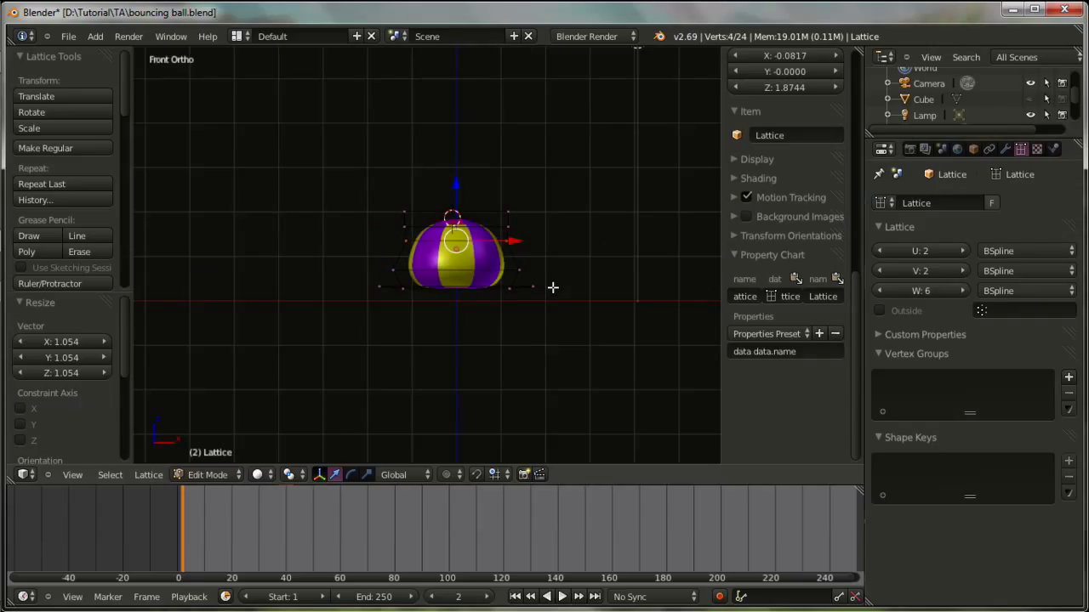
key("KP_5")
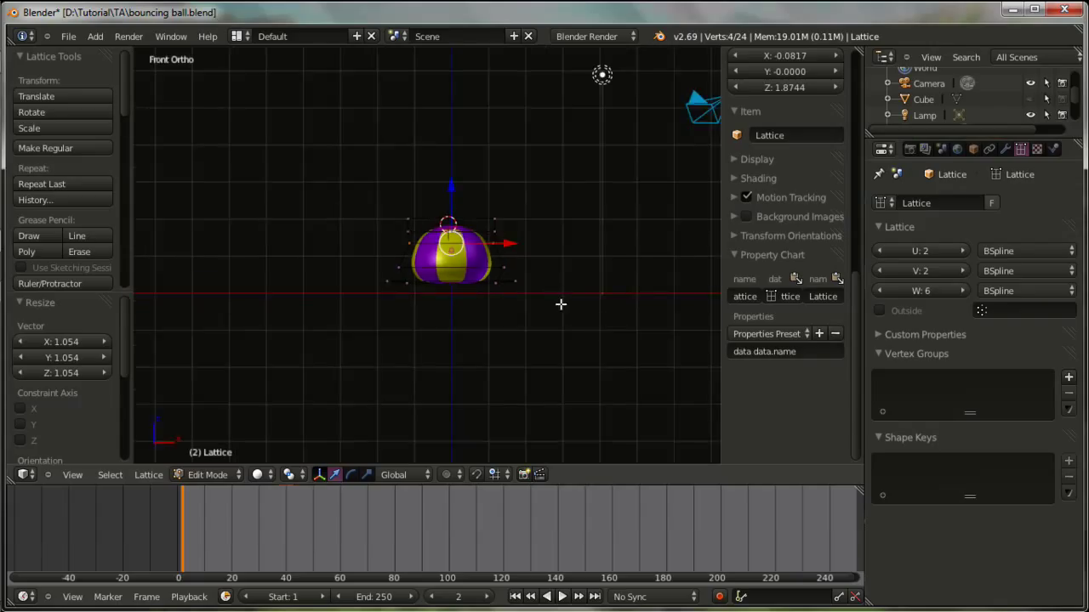
key("KP_5")
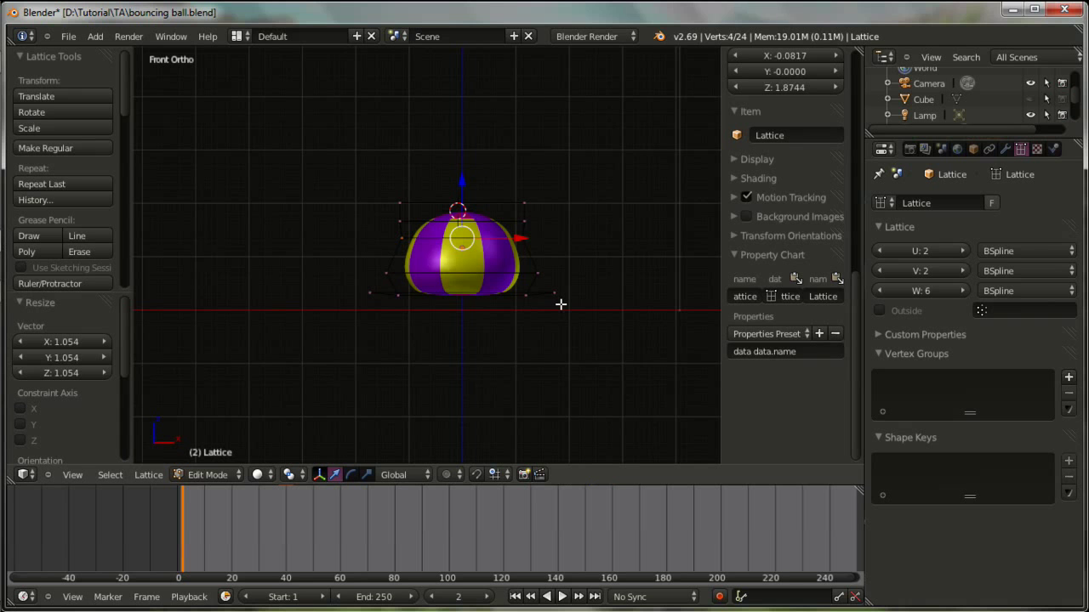
mouse_move(562, 304)
middle_mouse_down()
mouse_move(484, 331)
mouse_move(557, 308)
mouse_move(468, 349)
middle_mouse_up()
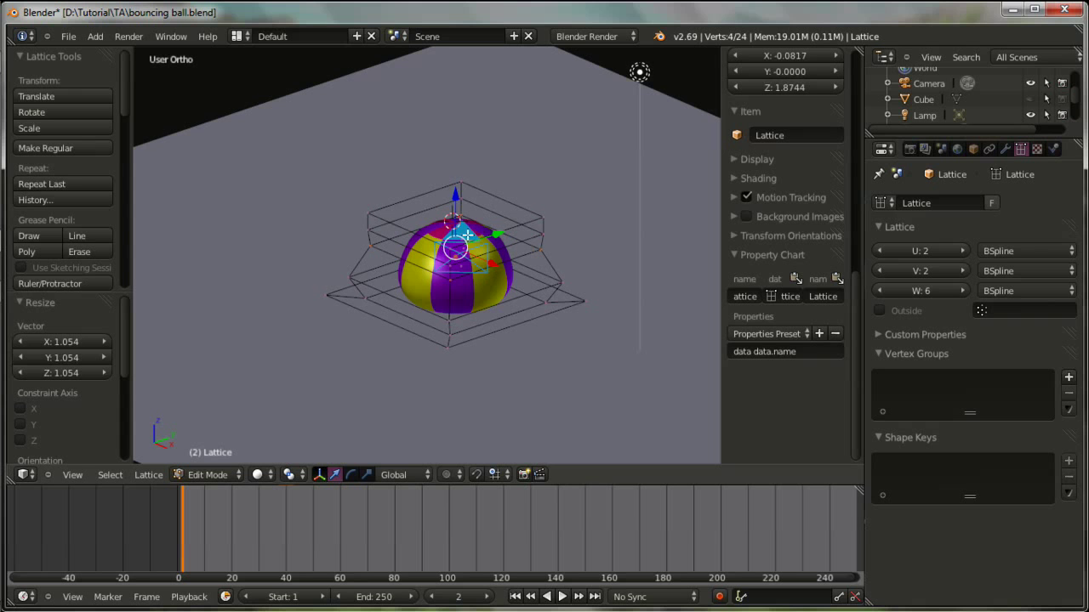
middle_click_drag(464, 233, 524, 203)
mouse_move(533, 269)
middle_mouse_down()
mouse_move(553, 277)
mouse_move(518, 263)
mouse_move(550, 252)
middle_mouse_up()
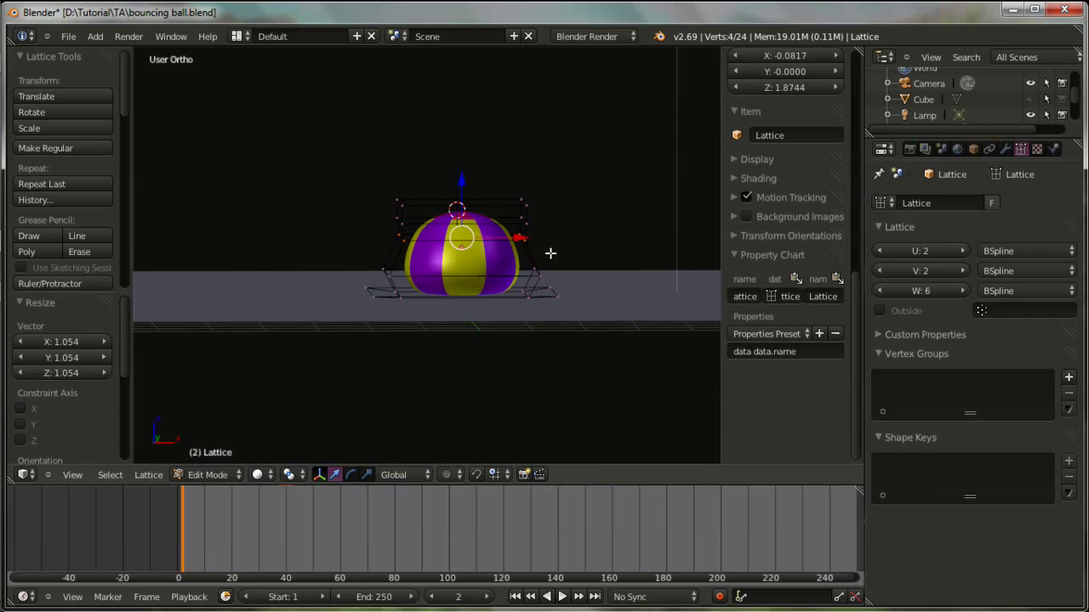
key("KP_1")
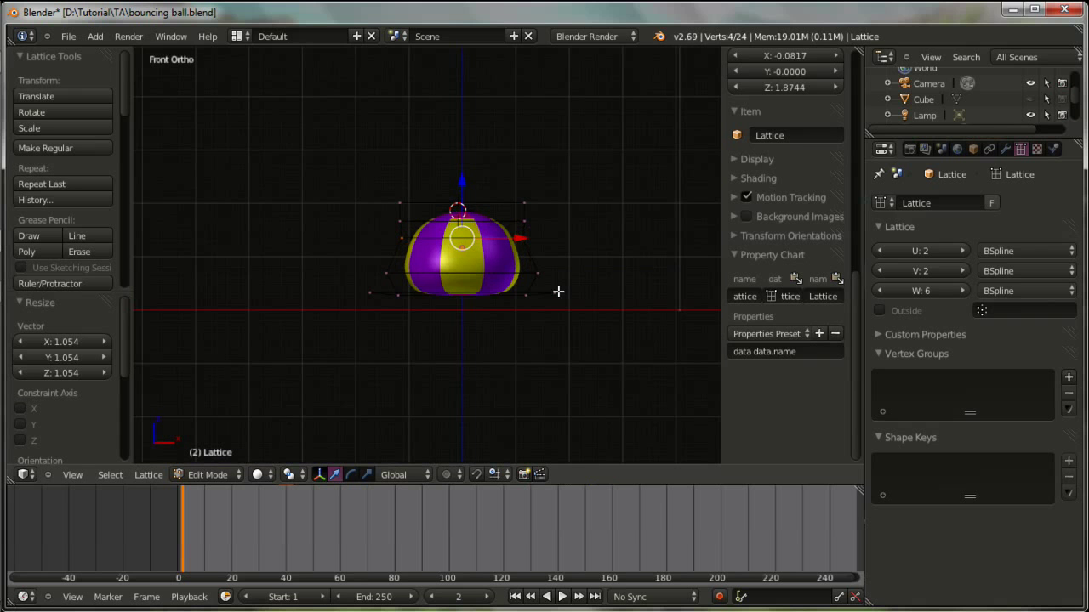
middle_click_drag(558, 291, 524, 329)
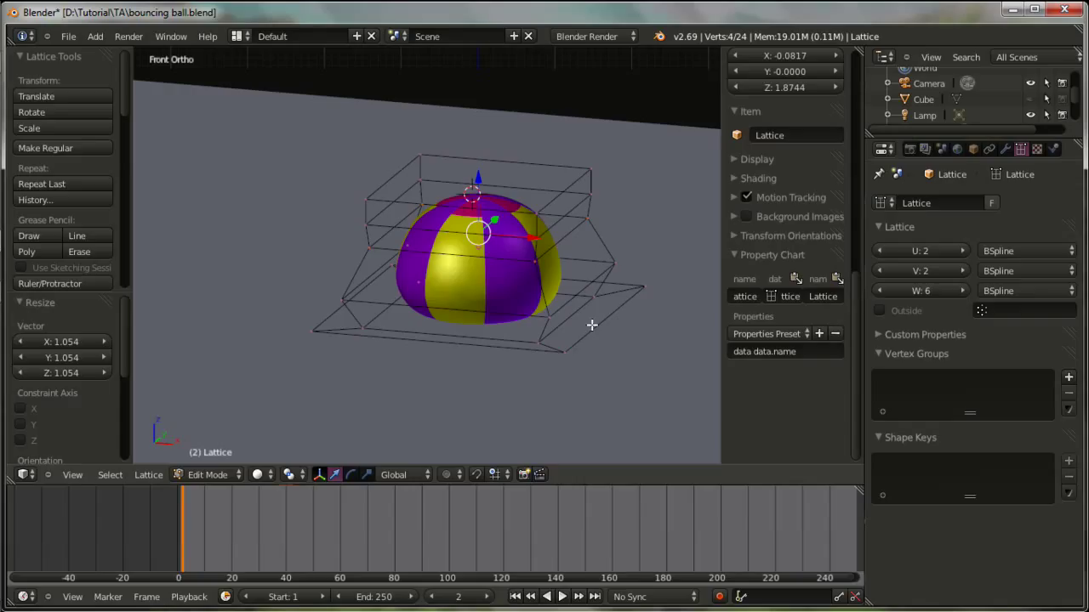
middle_click(591, 324)
key("KP_1")
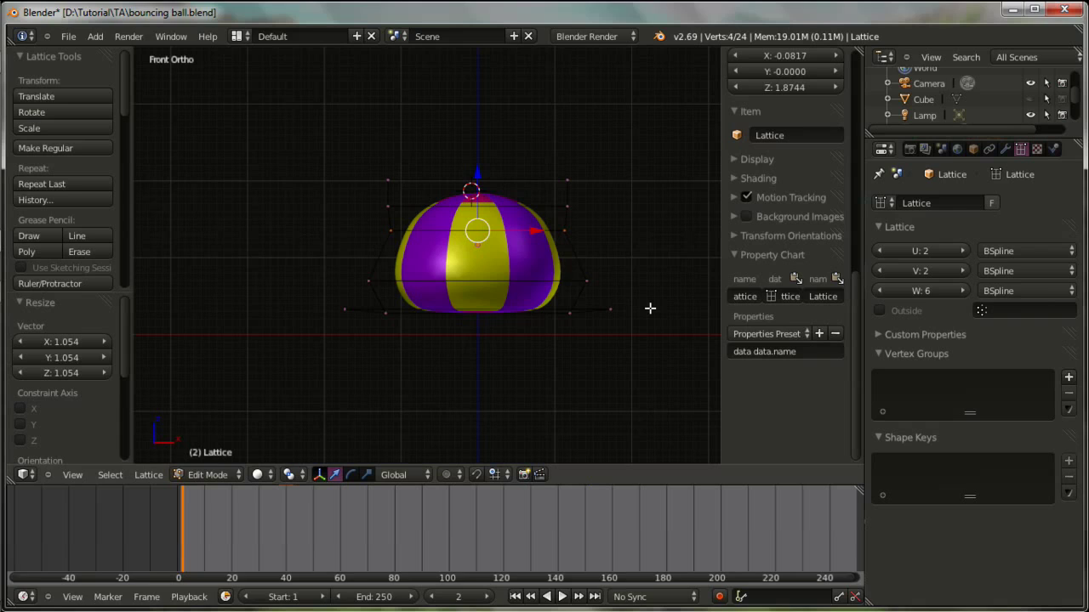